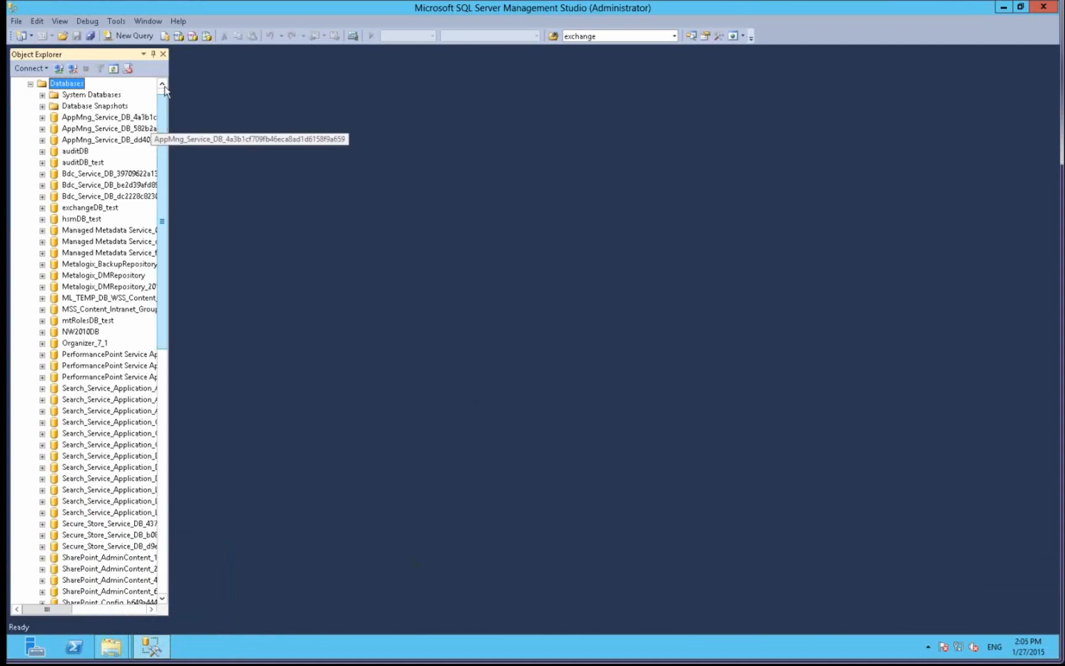
Locate the exchangeDB, hsmDB and mtRolesDB databases at the end of the Databases list.
left_click(162, 85)
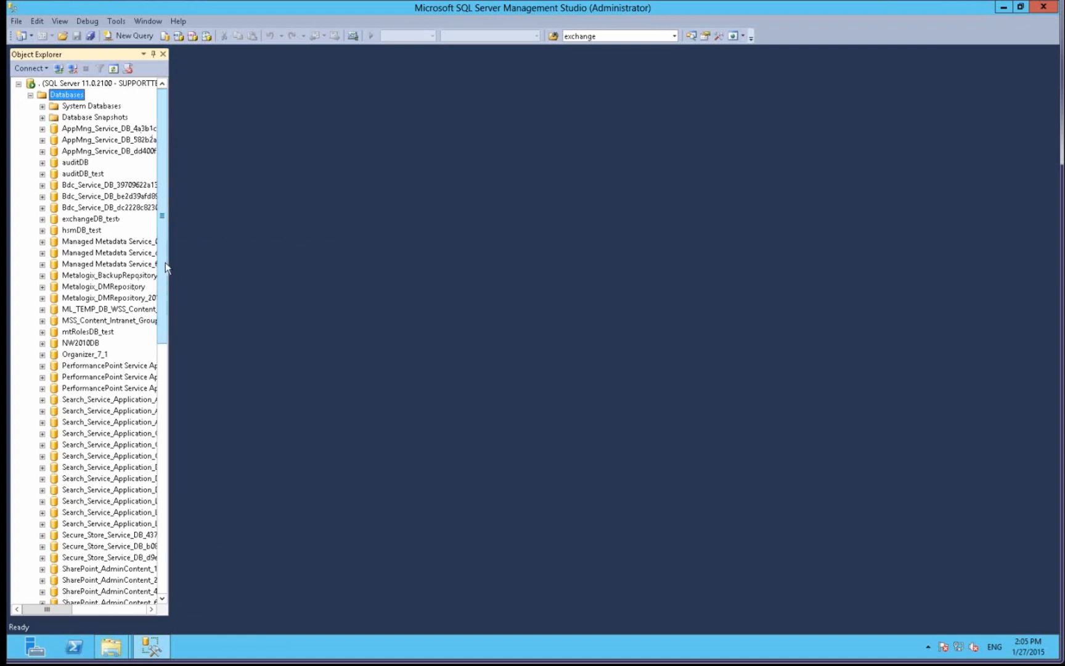
scroll(126, 198, "down", 1)
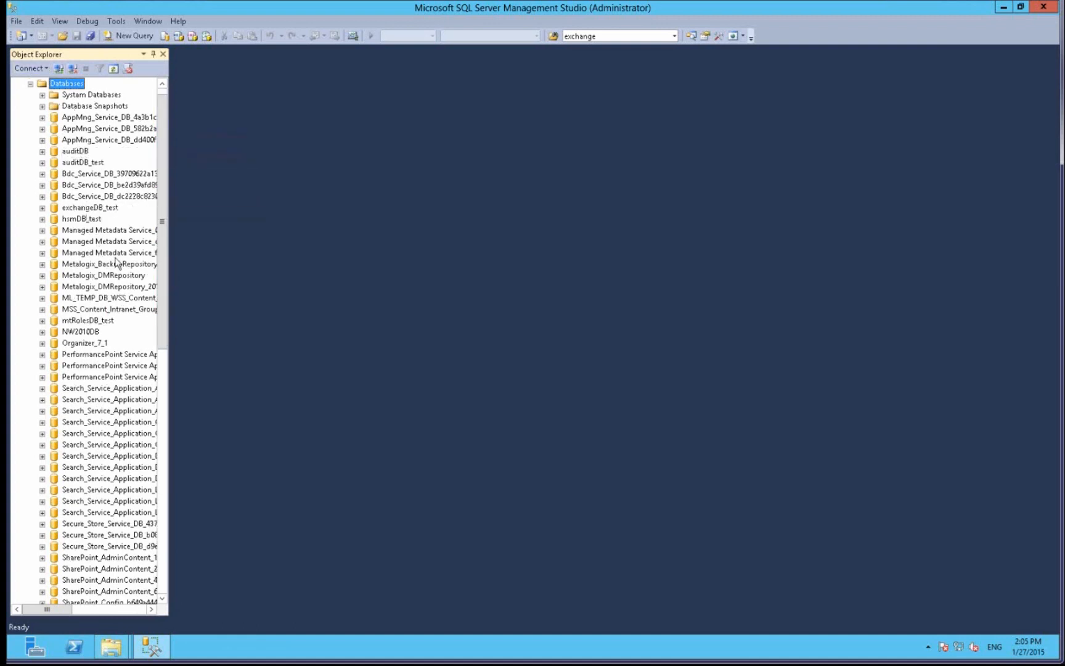
left_click_drag(165, 300, 162, 517)
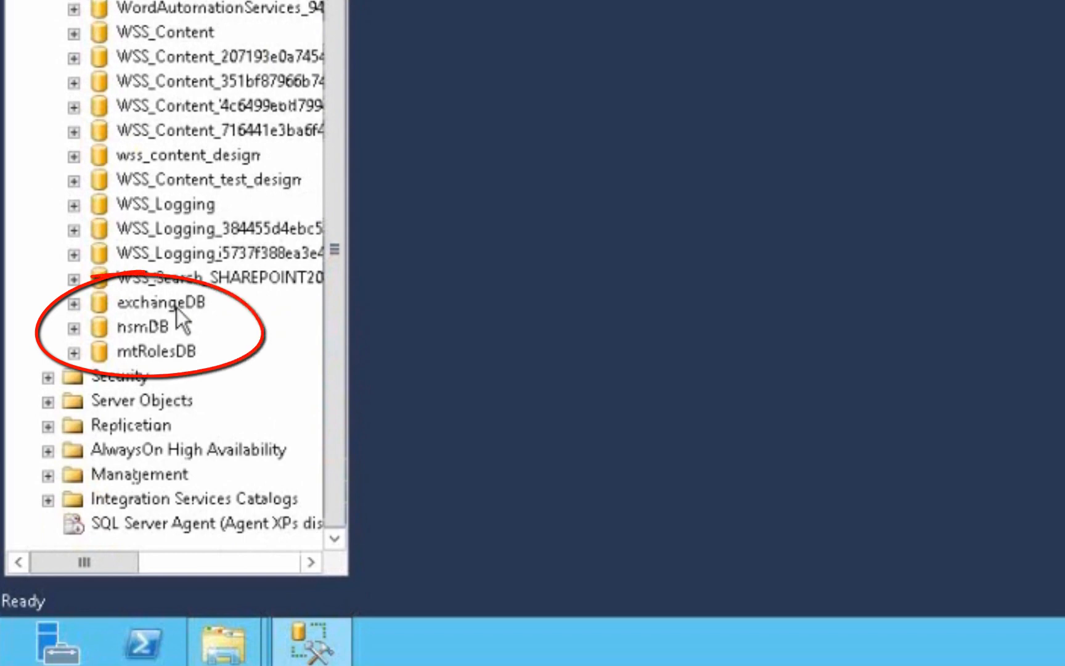
left_click(177, 306)
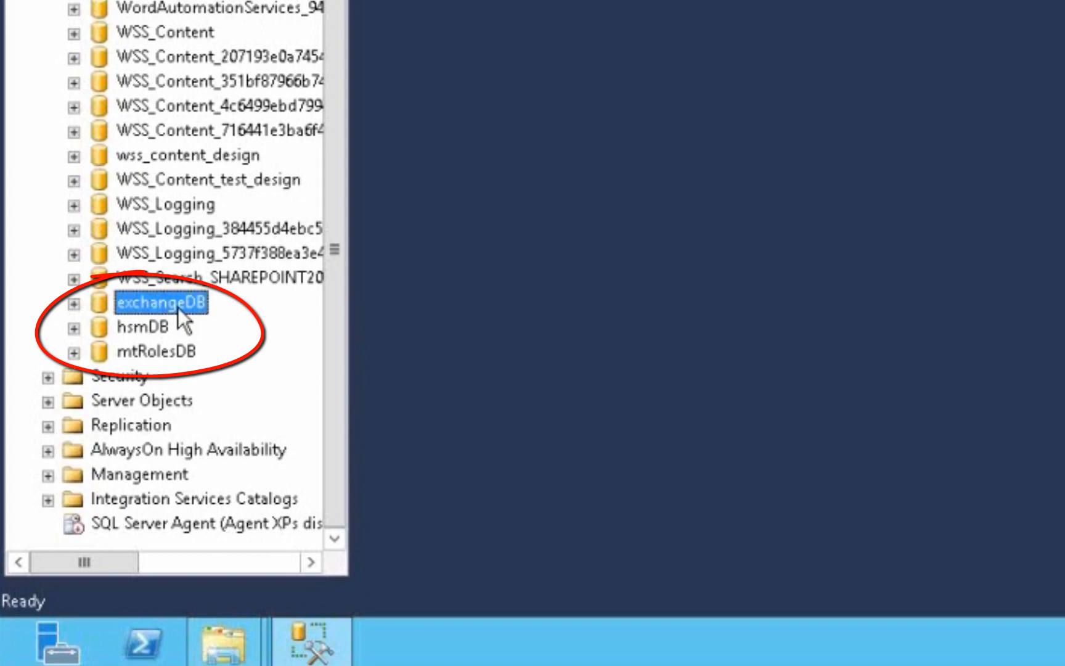
left_click(153, 330)
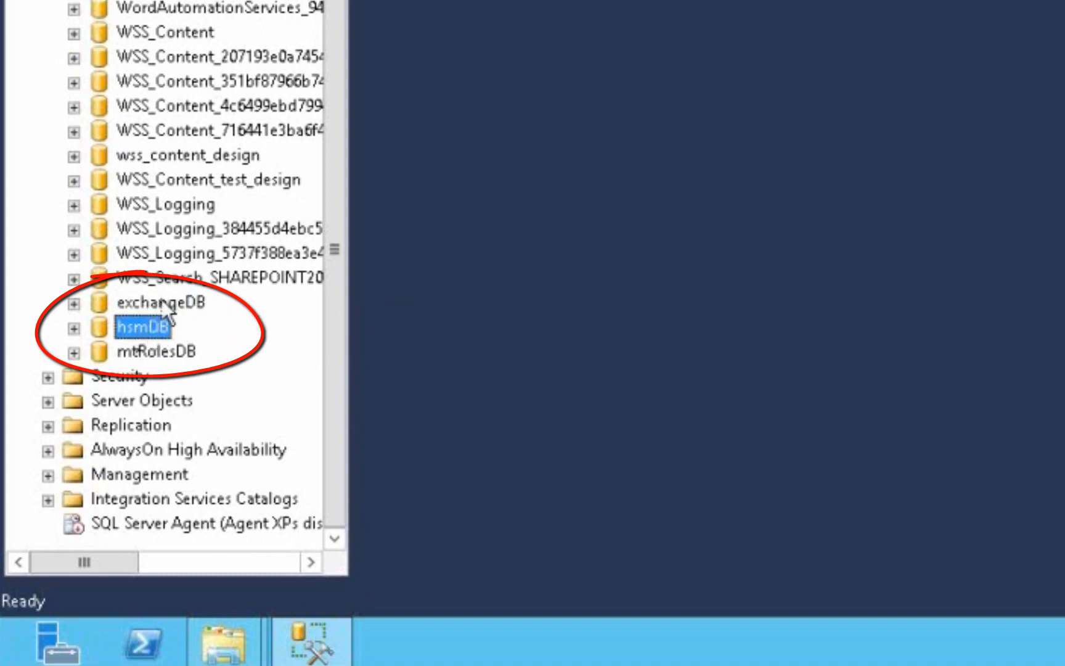
left_click(162, 305)
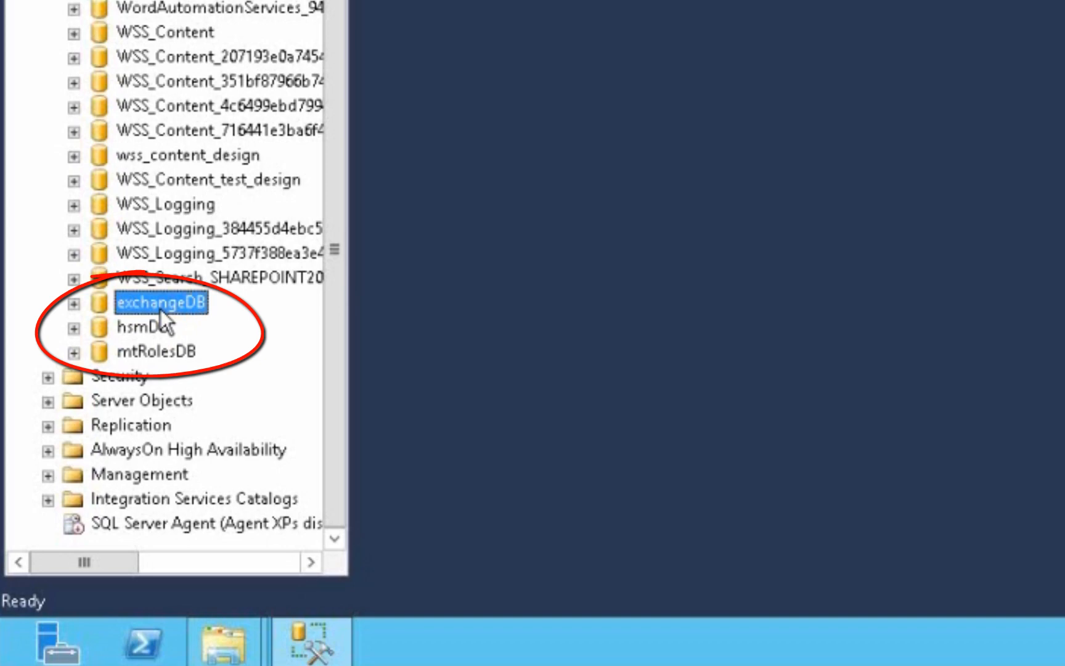
left_click(136, 328)
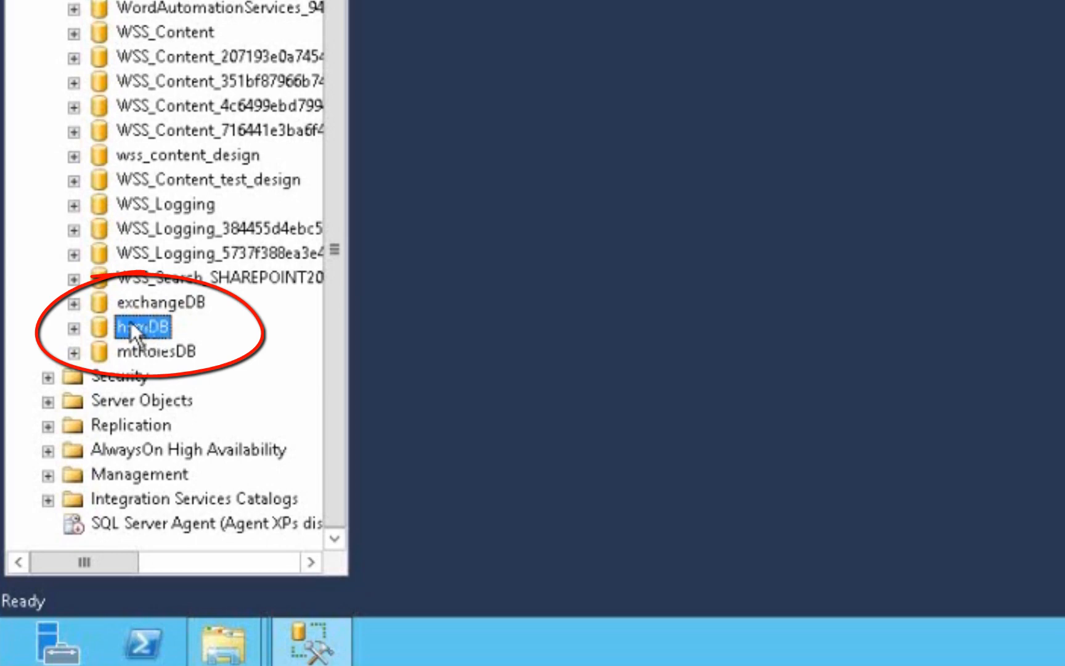
left_click(150, 353)
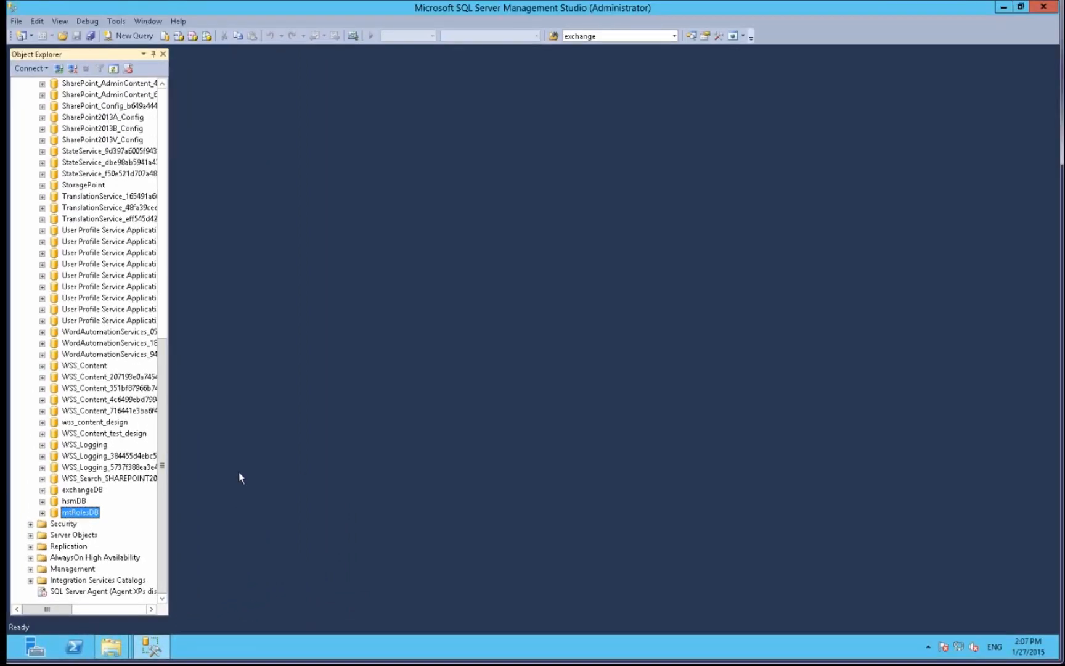
Open the exchangeDB database's properties and review its list of database files.
left_click(99, 491)
right_click(98, 490)
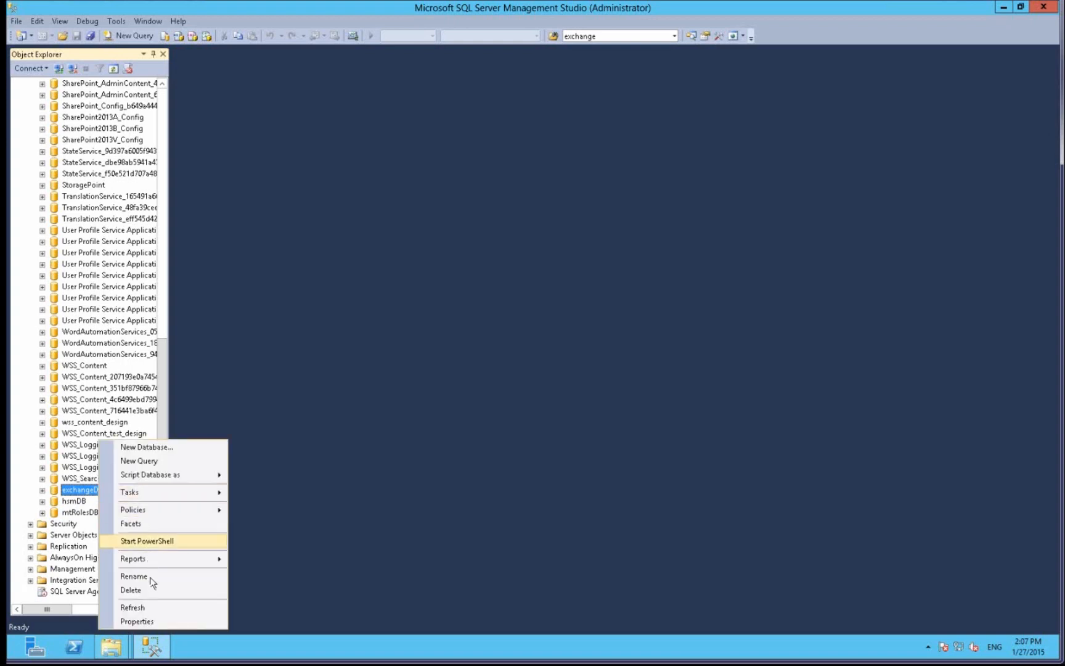
left_click(157, 619)
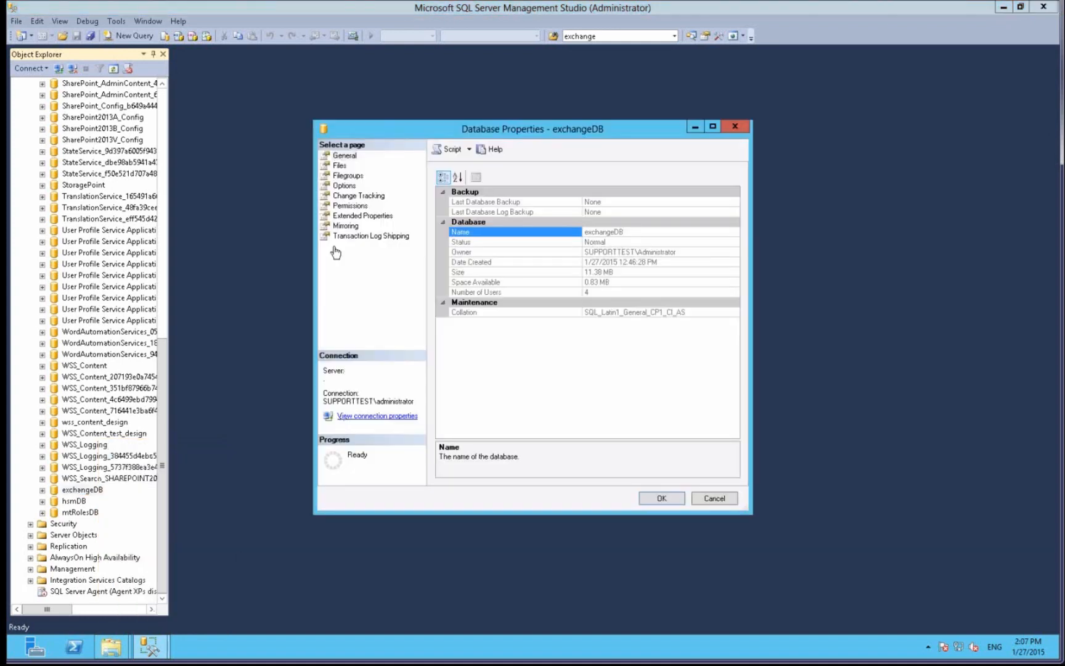
left_click(341, 166)
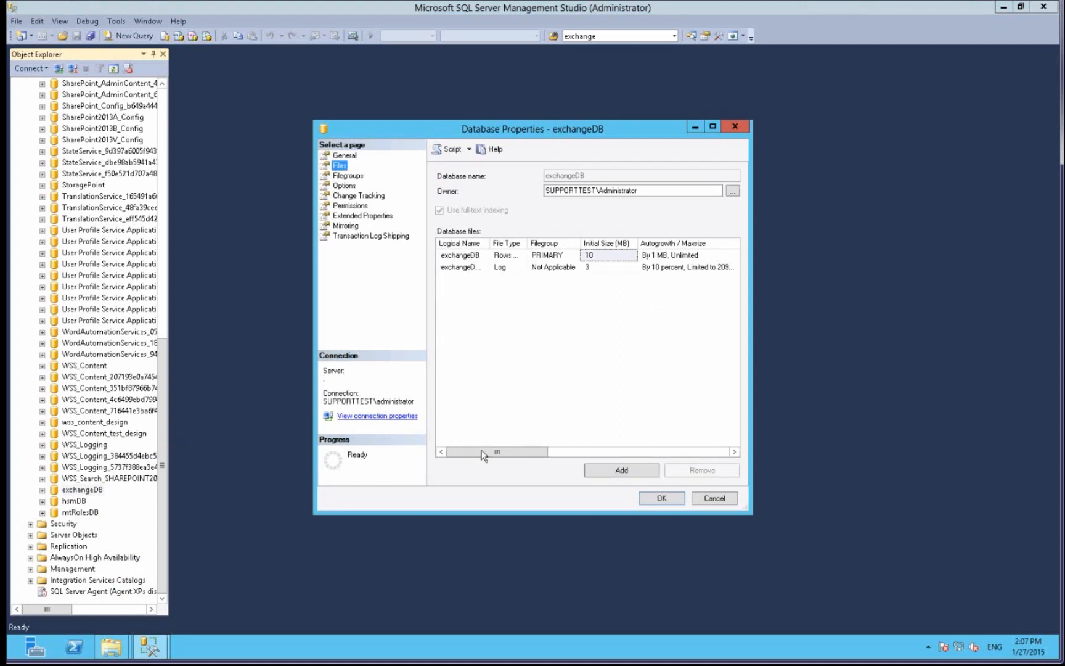
left_click_drag(499, 452, 525, 457)
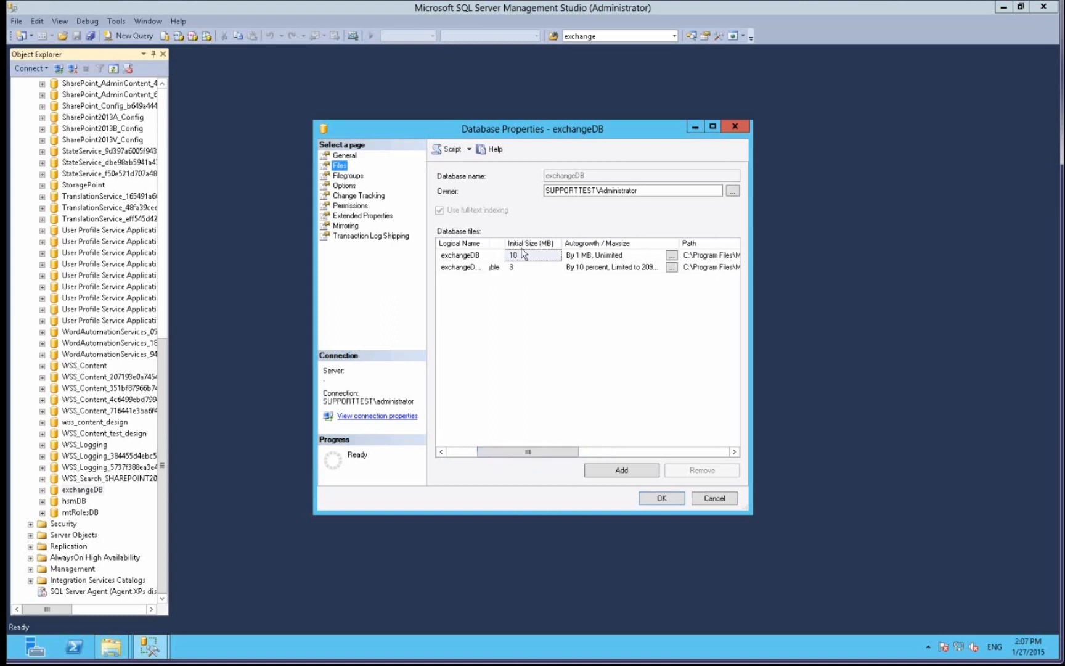
left_click_drag(516, 450, 482, 289)
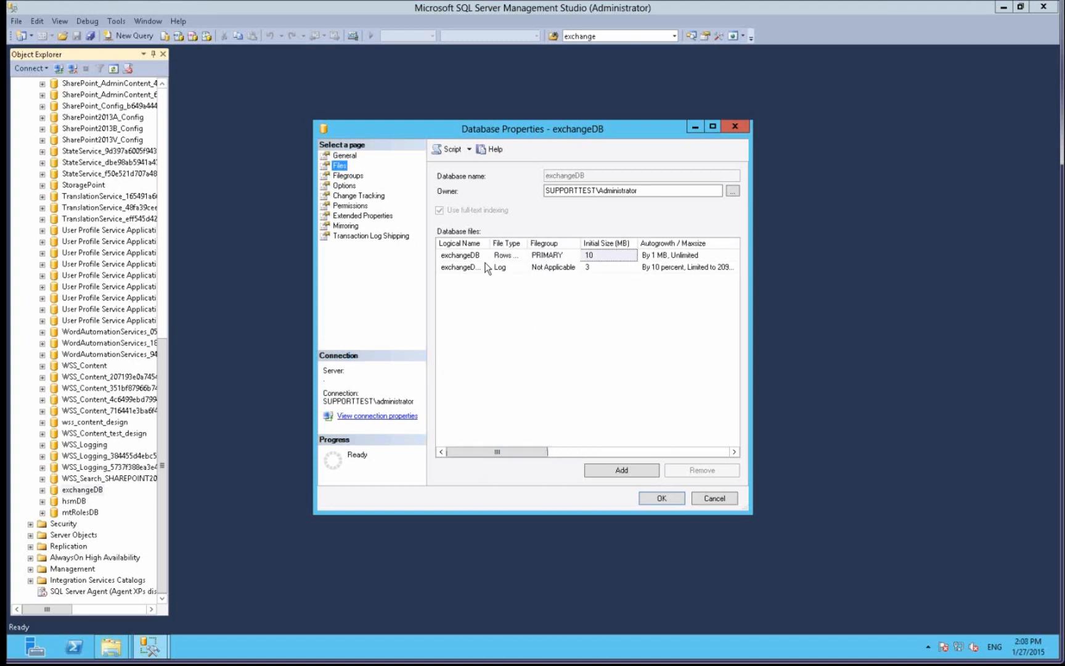
Widen the Logical Name and File Type columns, and examine the storage path of the exchangeDB data and log files.
left_click_drag(488, 245, 527, 245)
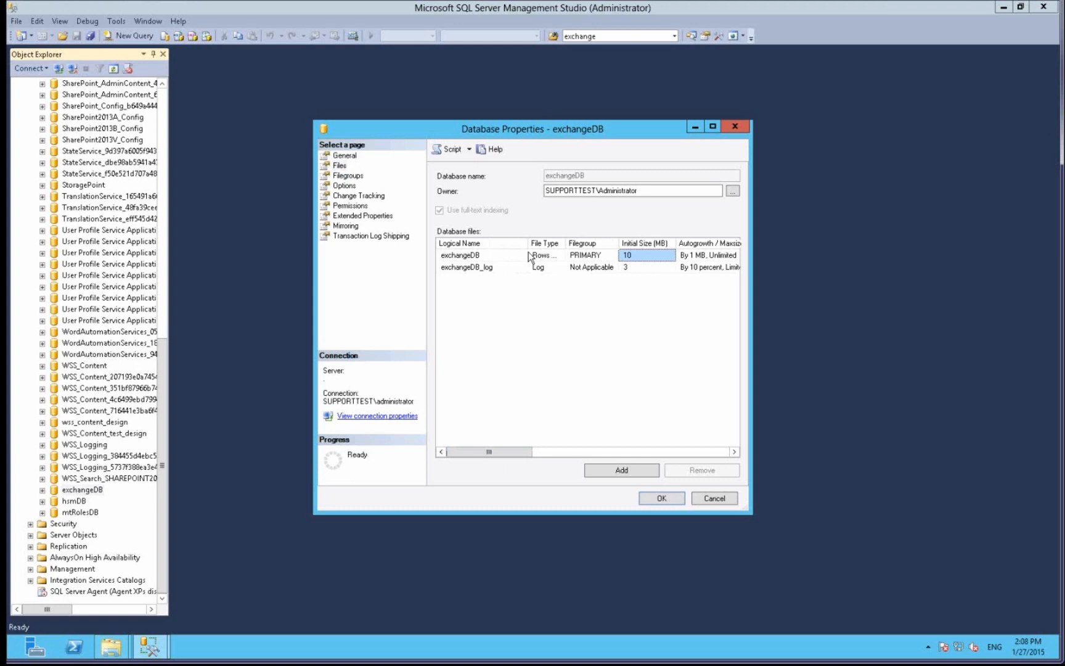
left_click(517, 255)
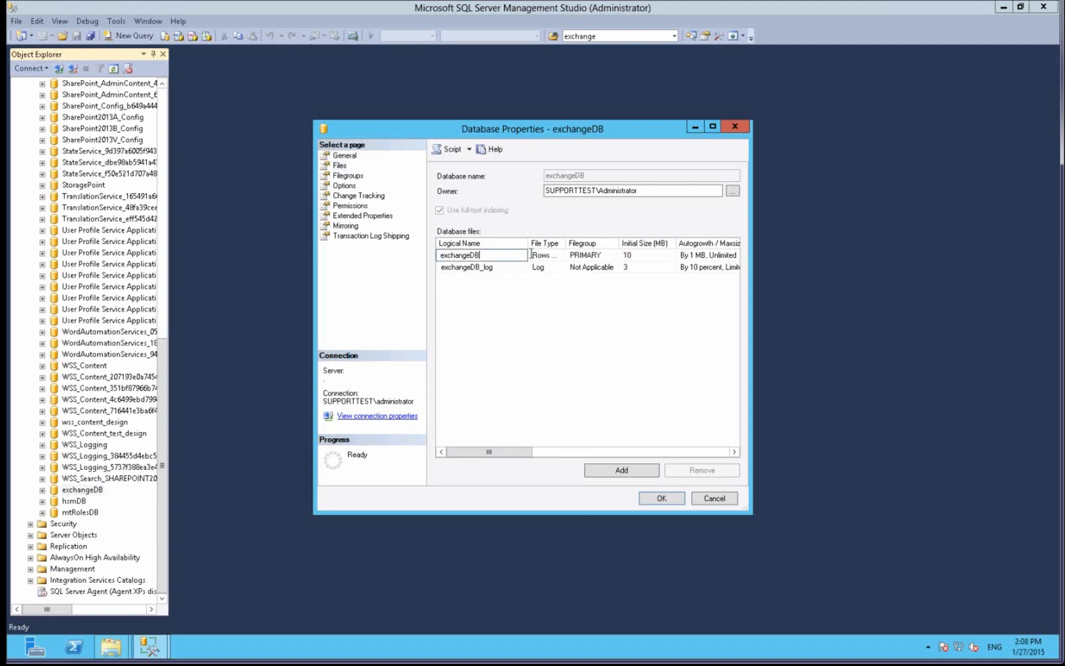
left_click_drag(567, 242, 581, 245)
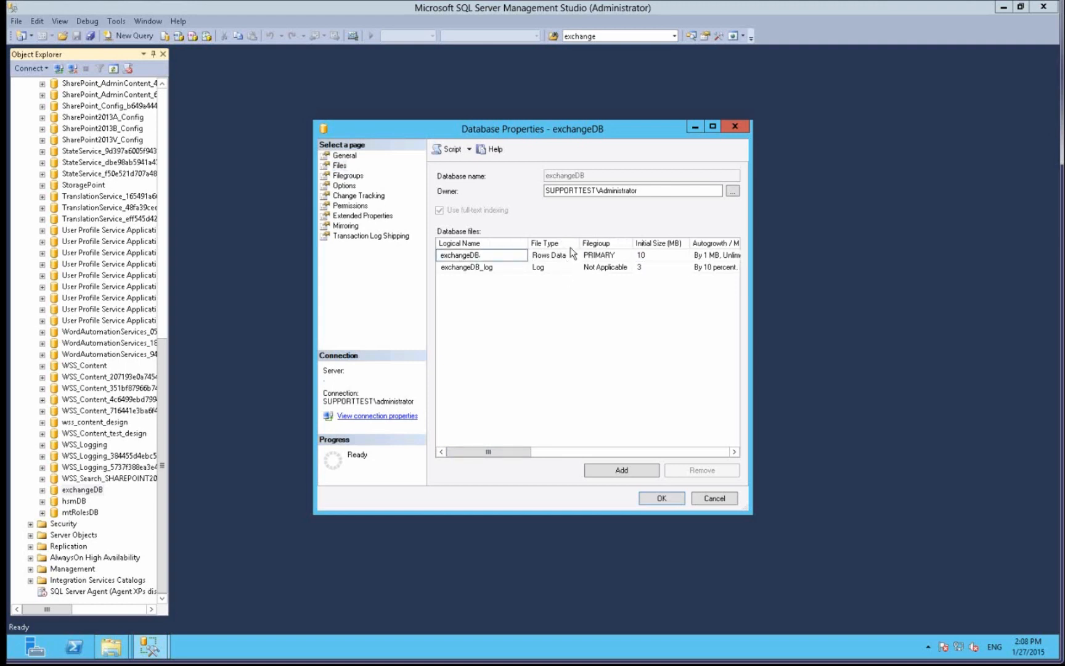
left_click(469, 268)
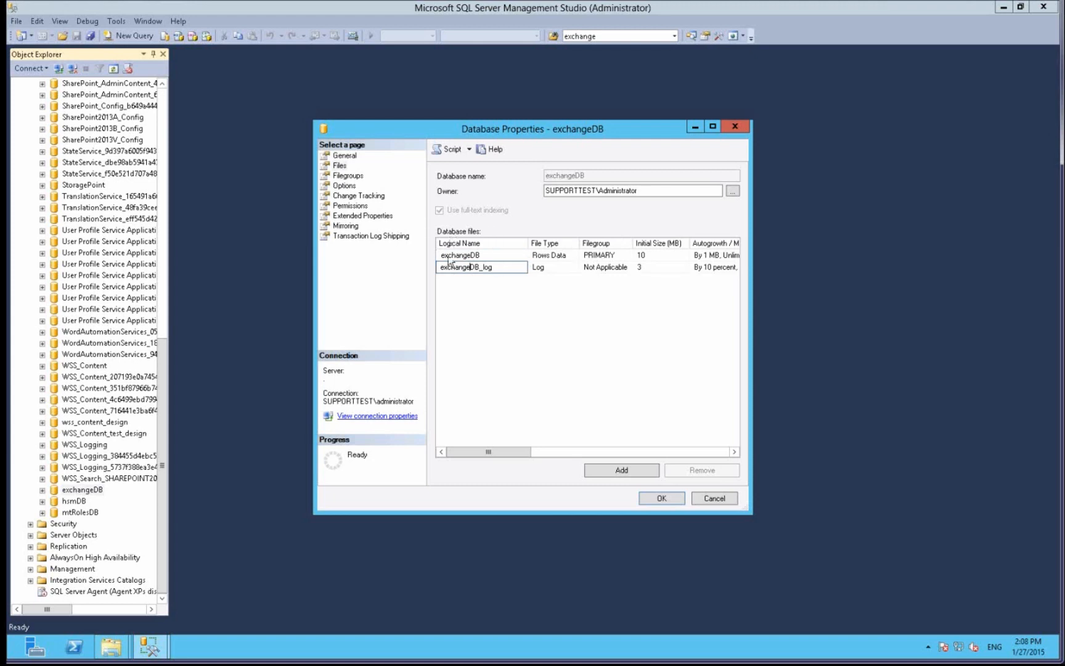
left_click_drag(520, 454, 627, 450)
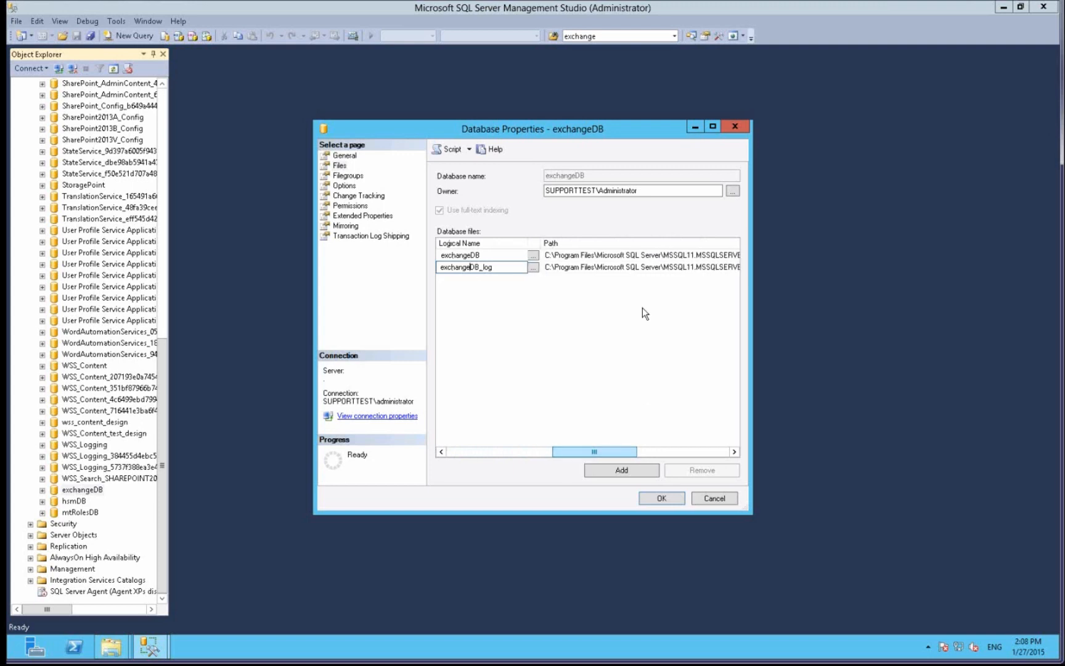
left_click(596, 256)
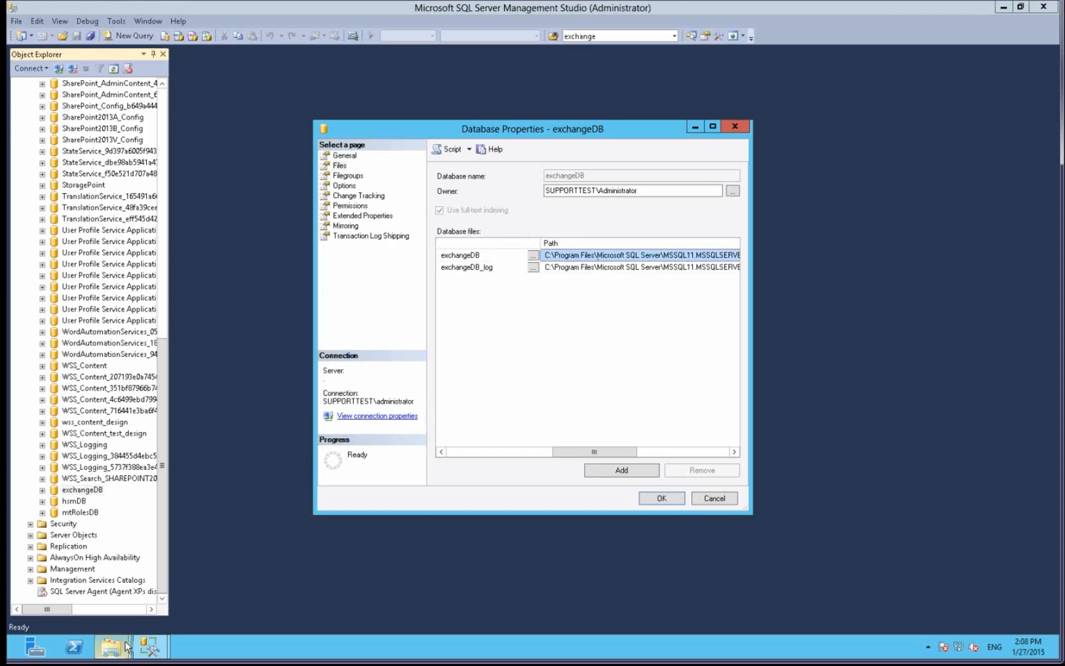
Switch to File Explorer and load the folder C:\Program Files\Microsoft SQL Server\MSSQL11.MSSQLSERVER\MSSQL\DATA.
mouse_move(127, 646)
left_click(125, 595)
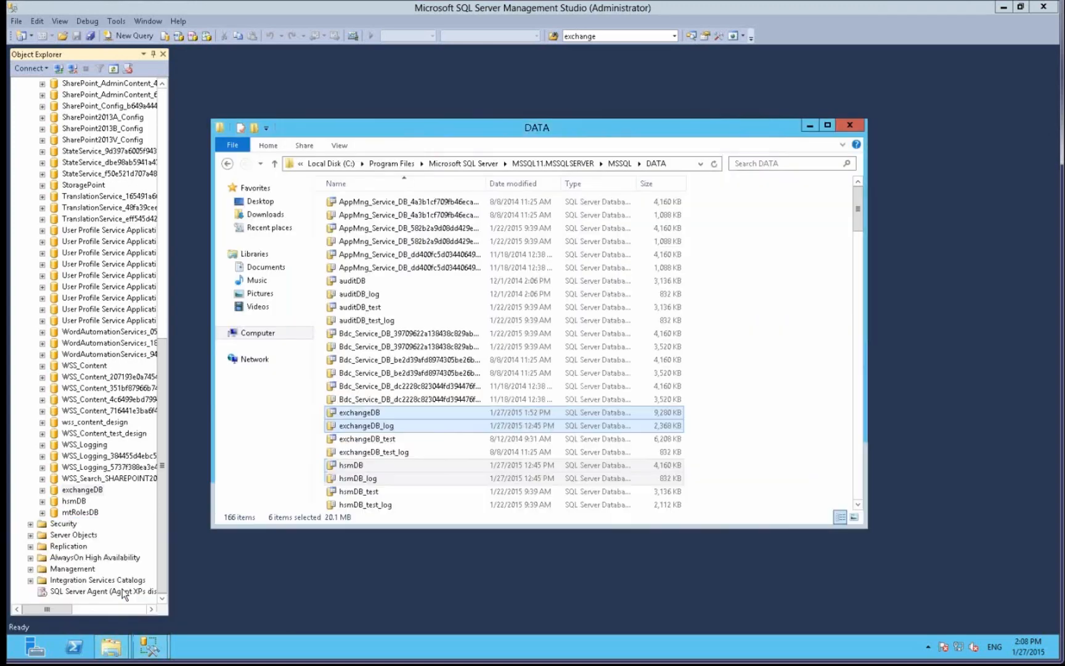
left_click(421, 163)
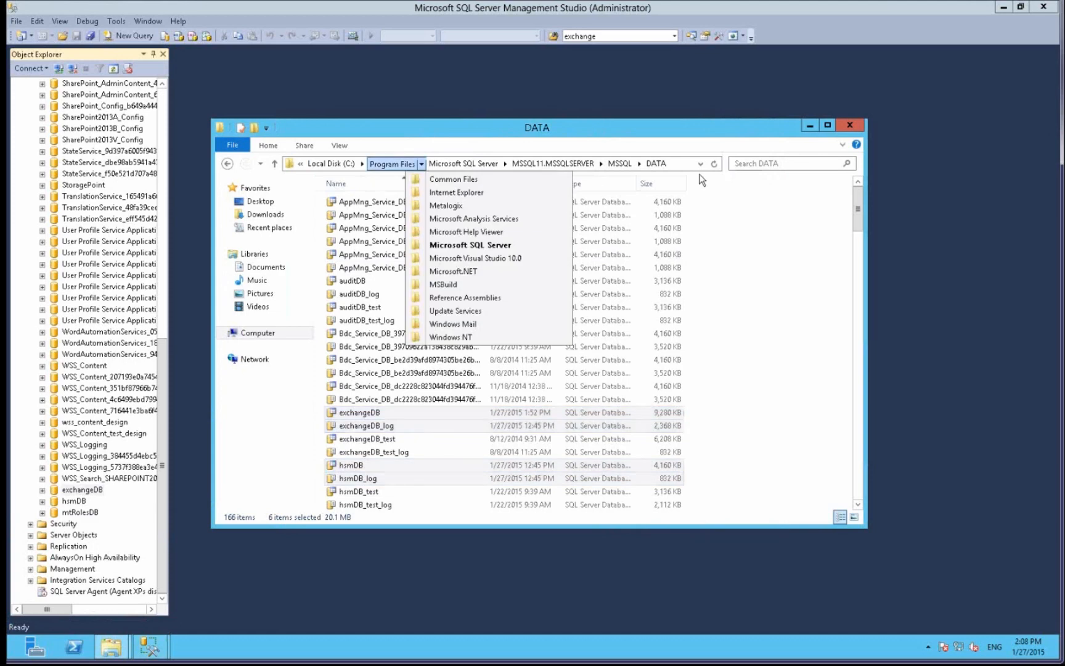
left_click(674, 164)
left_click(675, 164)
key("ctrl+c")
right_click(675, 164)
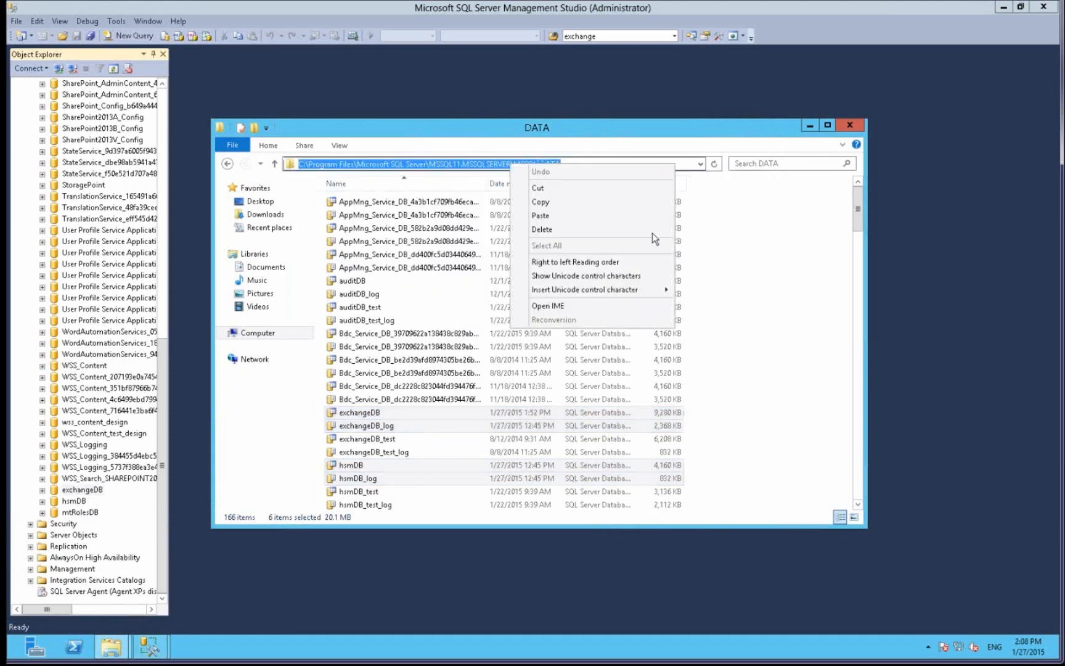
left_click(621, 217)
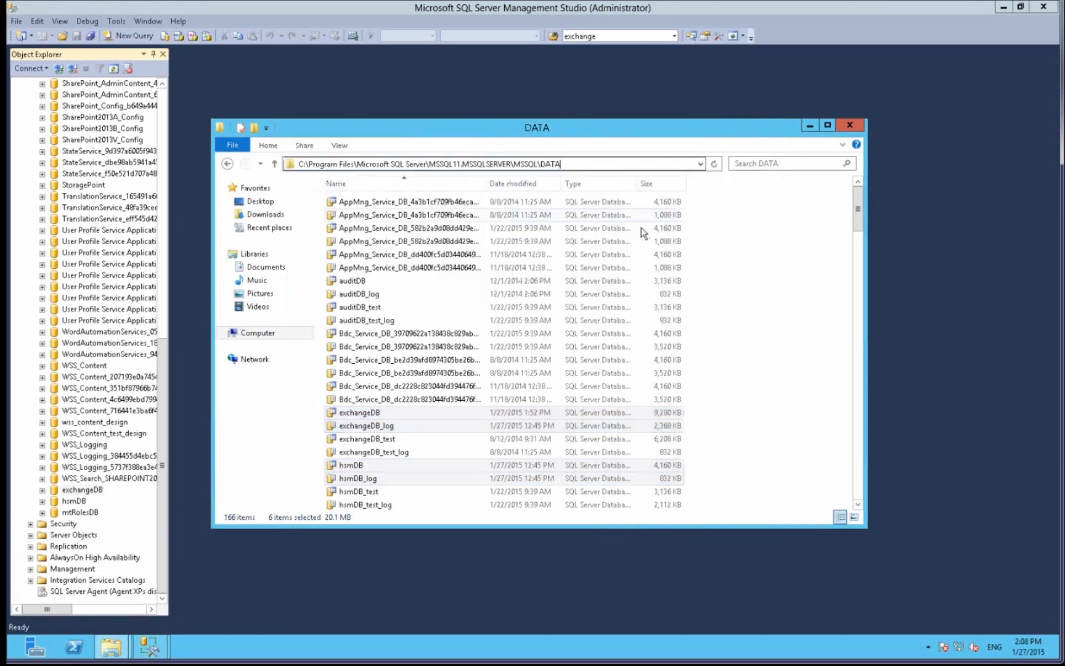
key("Return")
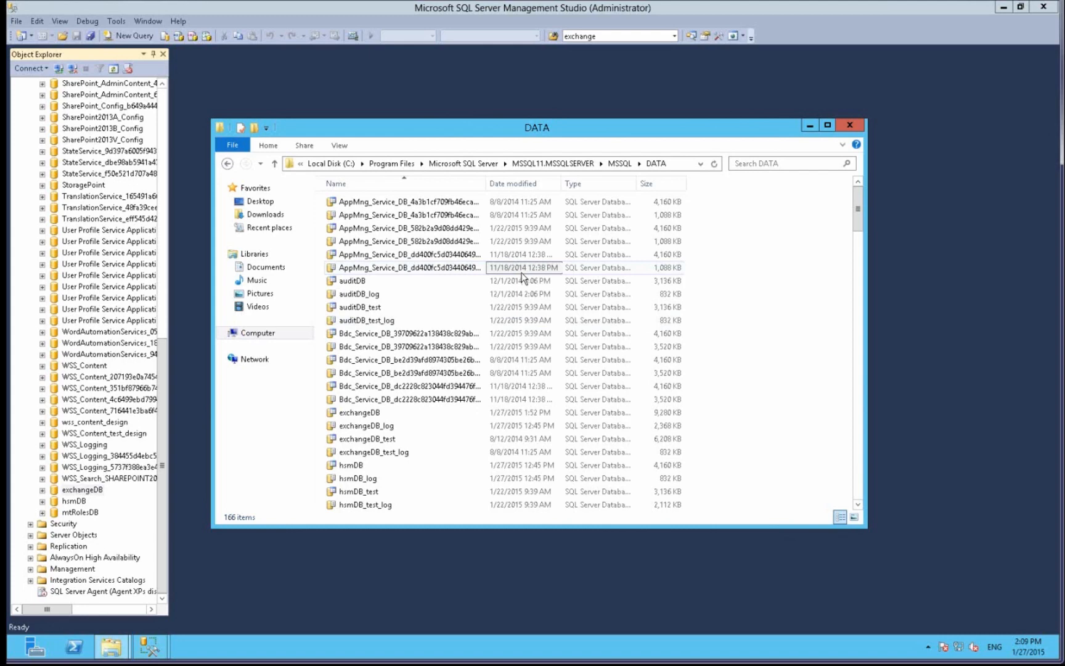
Find the exchangeDB data file and the exchangeDB_log file in the DATA folder.
left_click(409, 361)
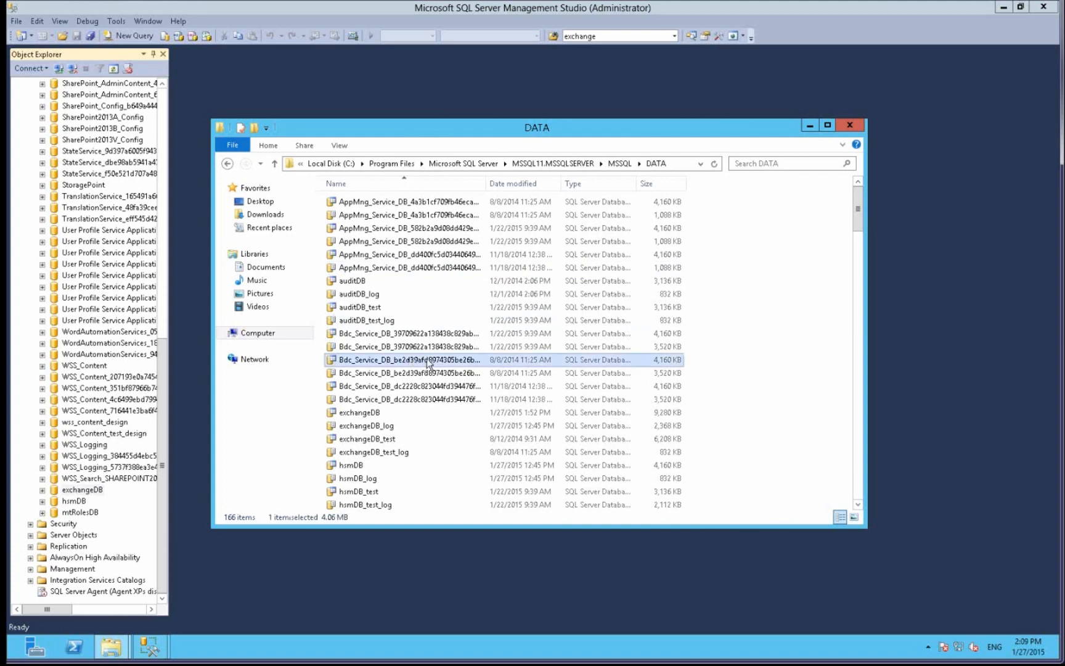
scroll(432, 361, "down", 5)
scroll(455, 361, "up", 4)
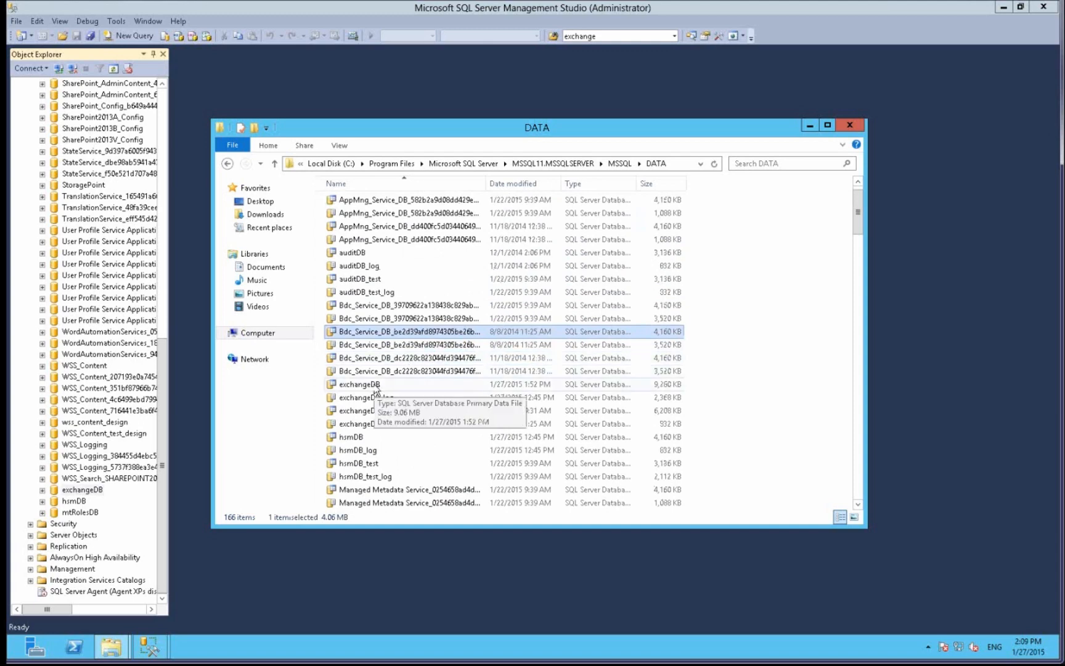
left_click(376, 388)
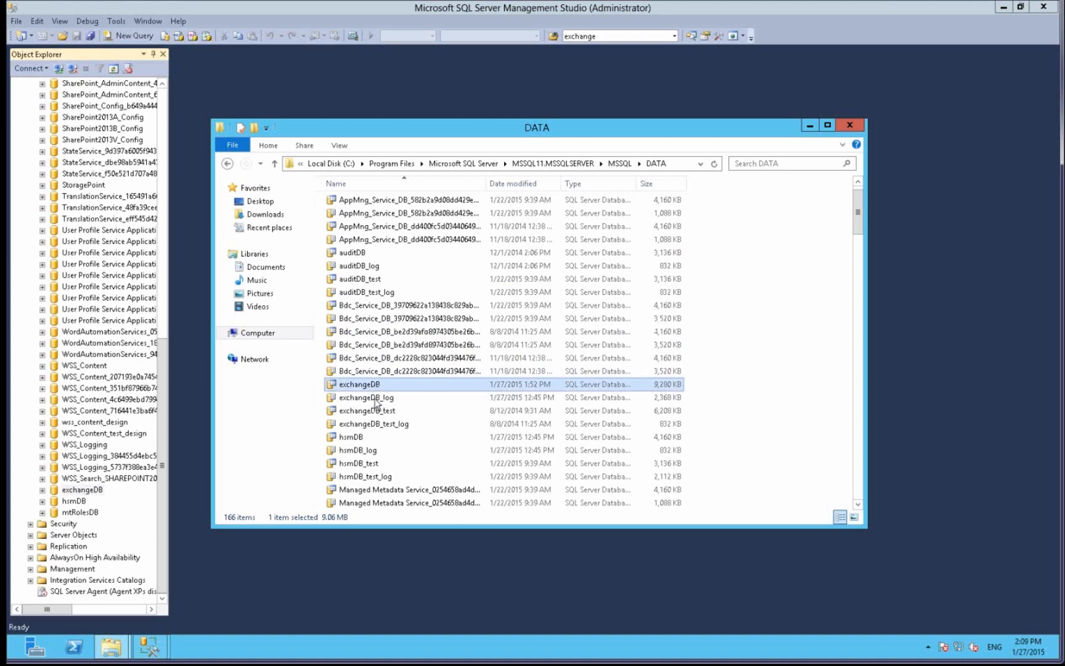
left_click(375, 400)
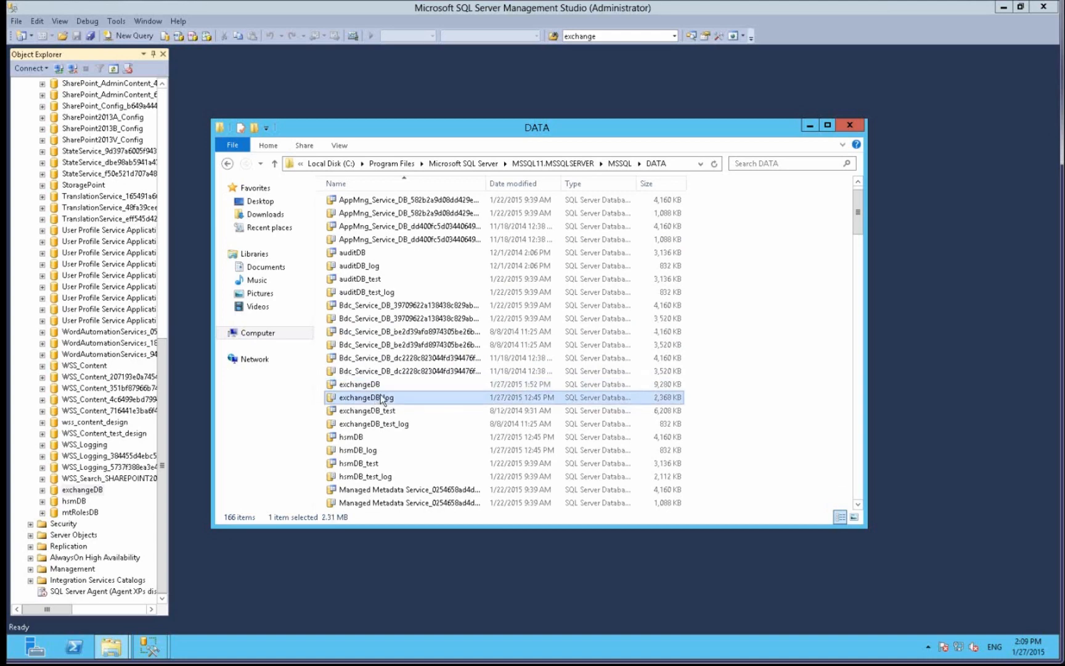
left_click(377, 387)
left_click(377, 400)
Return to SQL Server Management Studio, check the file names and paths in the hsmDB database's properties, and dismiss them without changes.
left_click(251, 587)
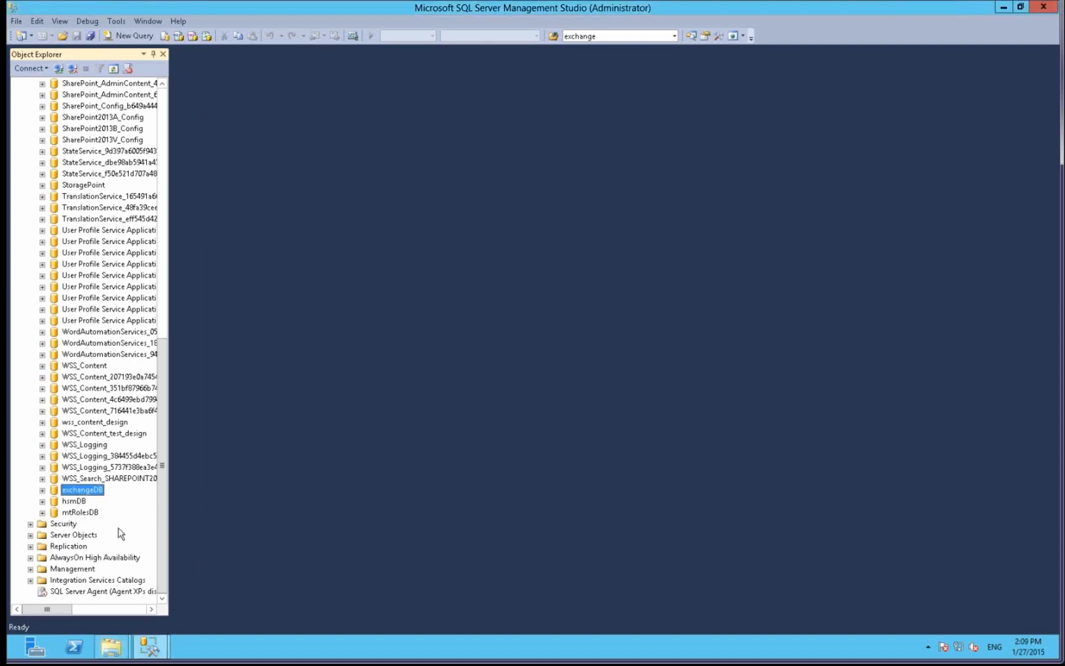
right_click(80, 501)
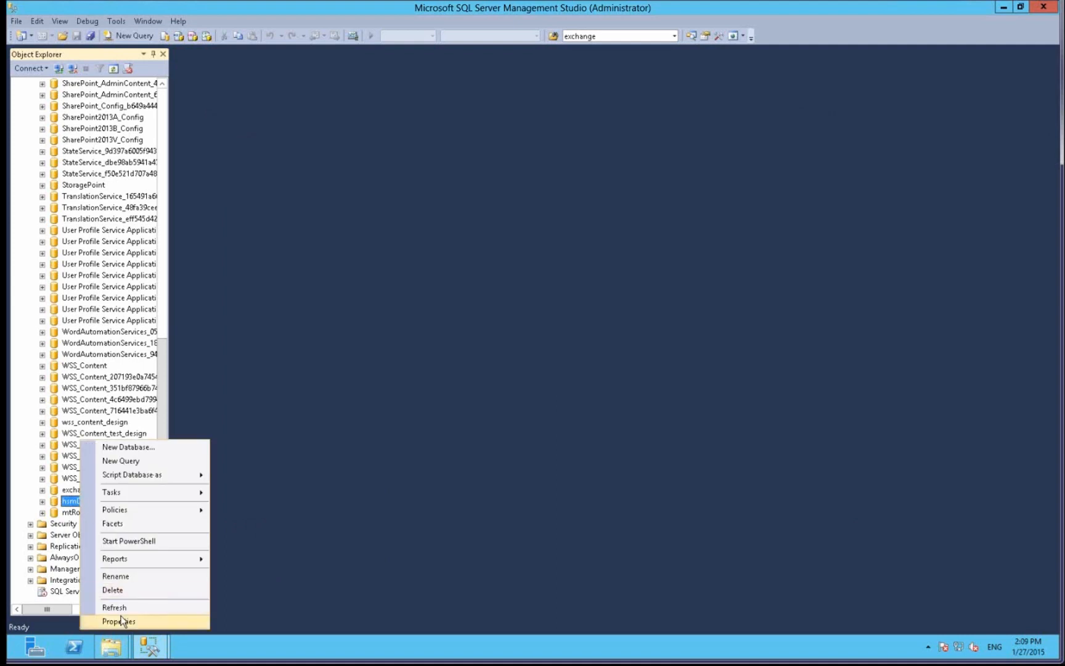
left_click(121, 621)
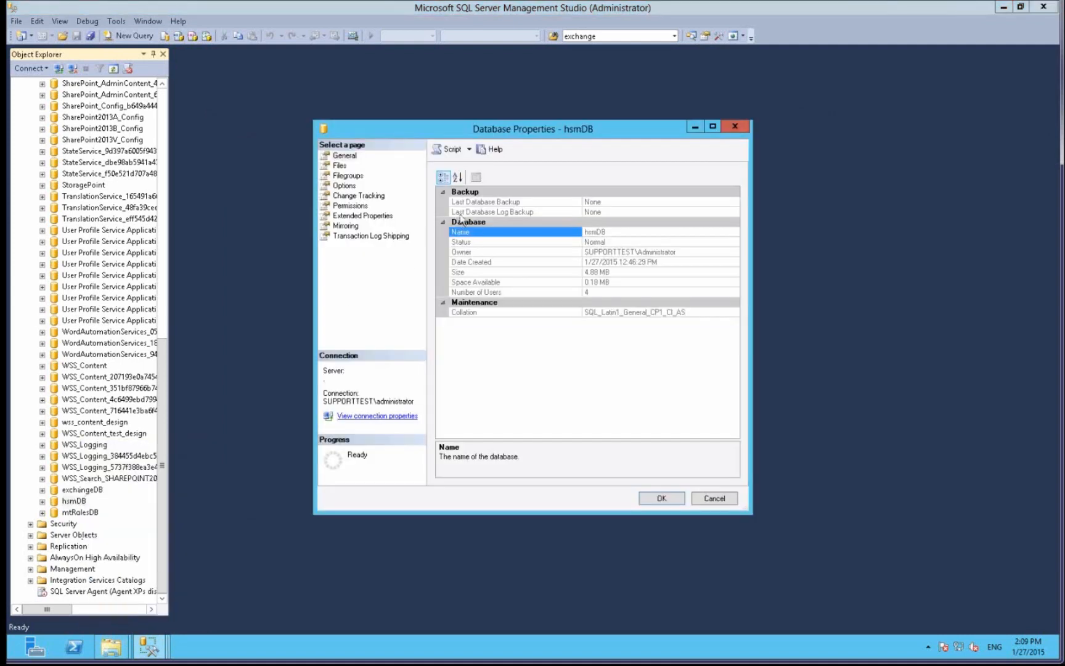
left_click(350, 164)
left_click_drag(522, 450, 638, 462)
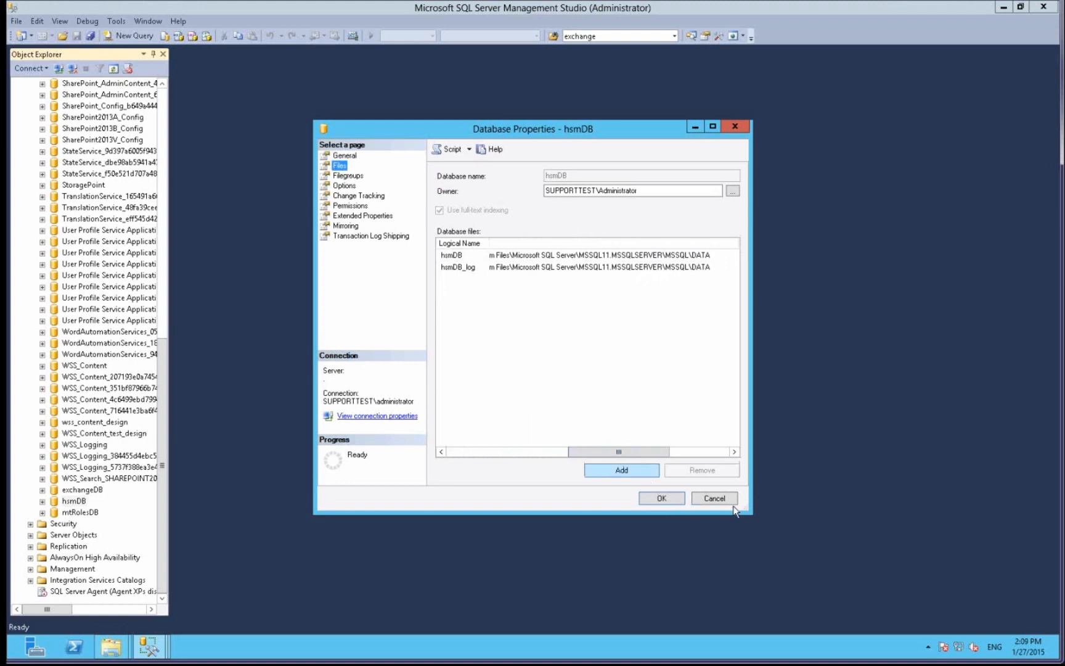
left_click(715, 498)
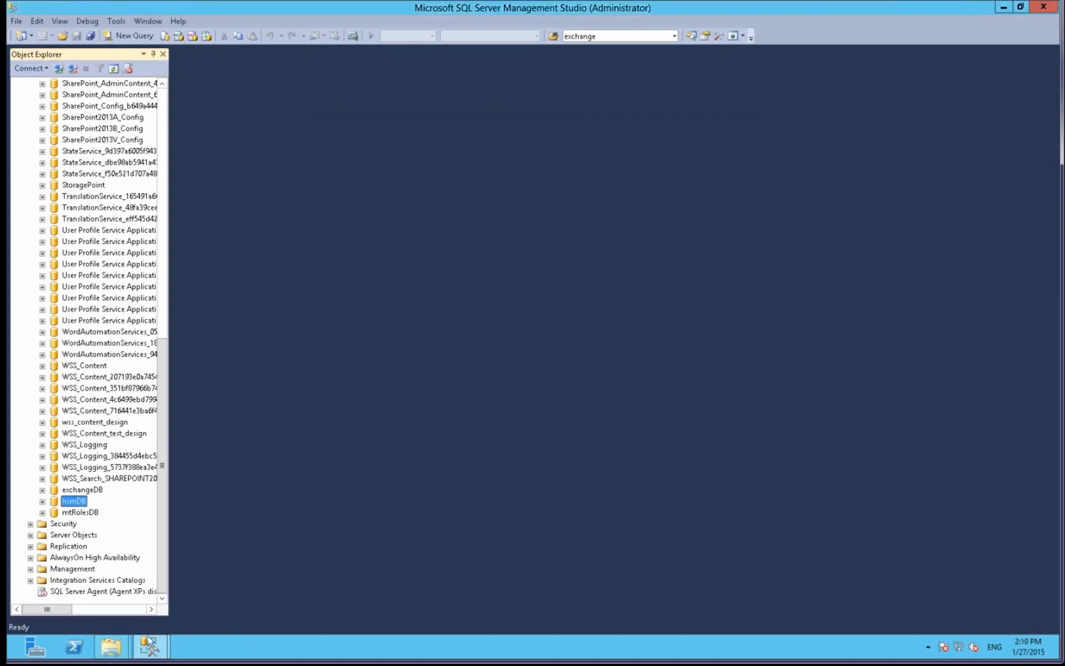
Switch to the DATA folder in File Explorer and locate the hsmDB data file and the hsmDB_log file.
mouse_move(117, 653)
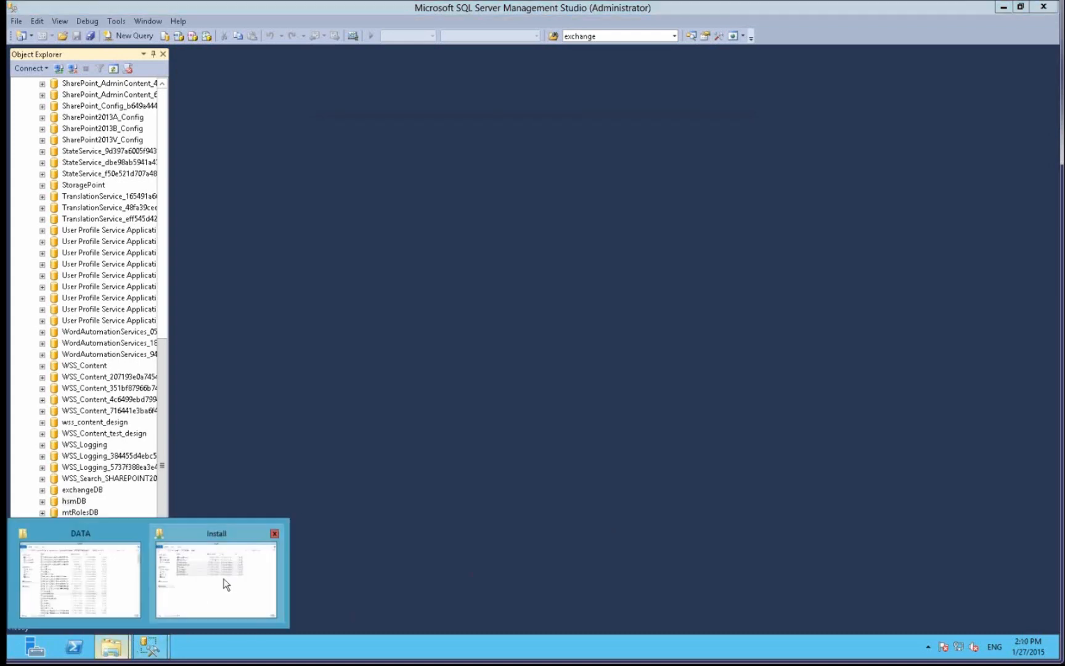
left_click(114, 579)
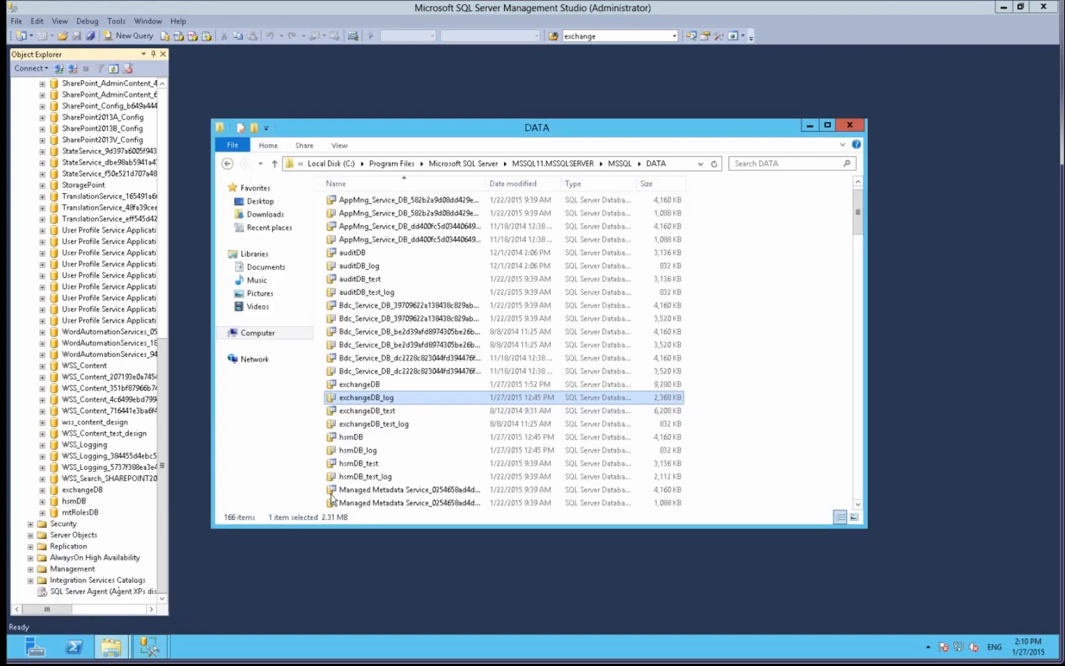
left_click(391, 383)
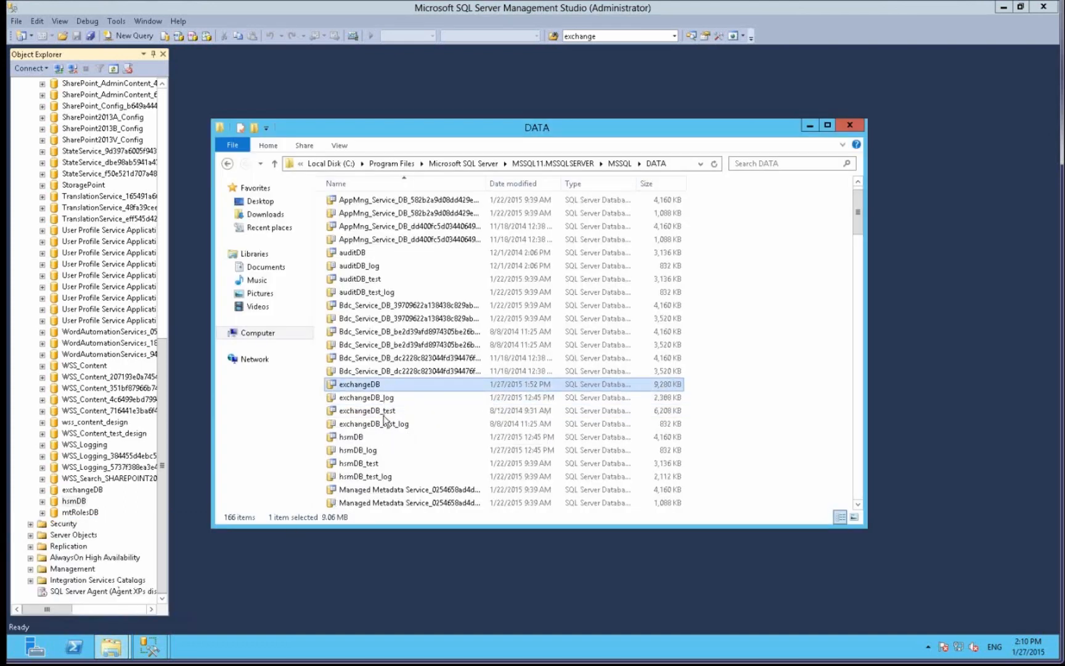
left_click(373, 438)
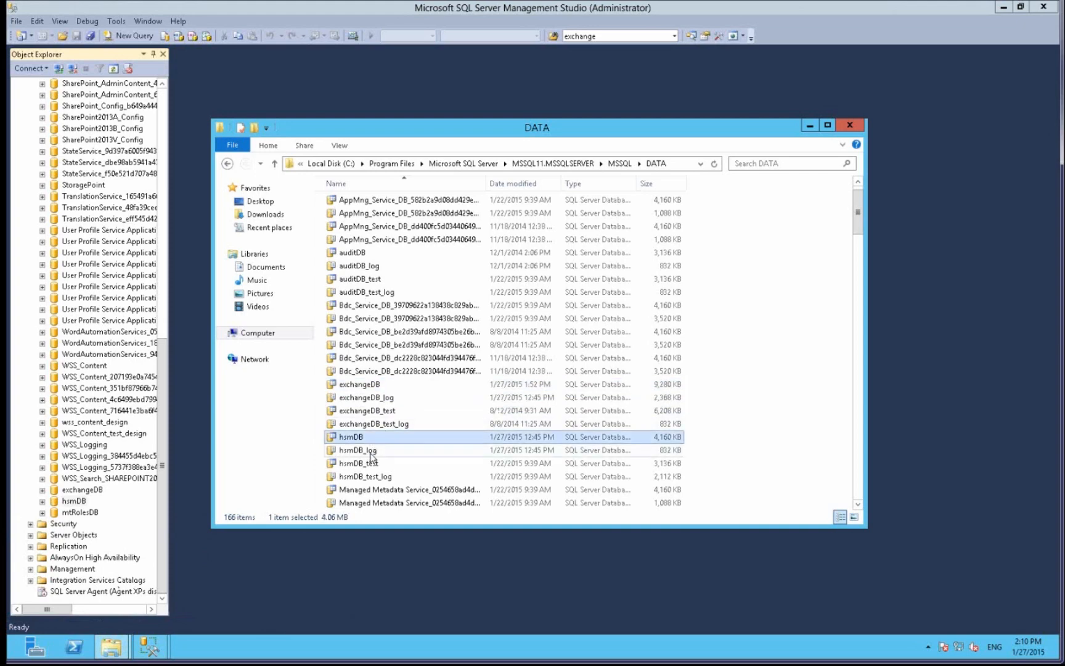
left_click(370, 452)
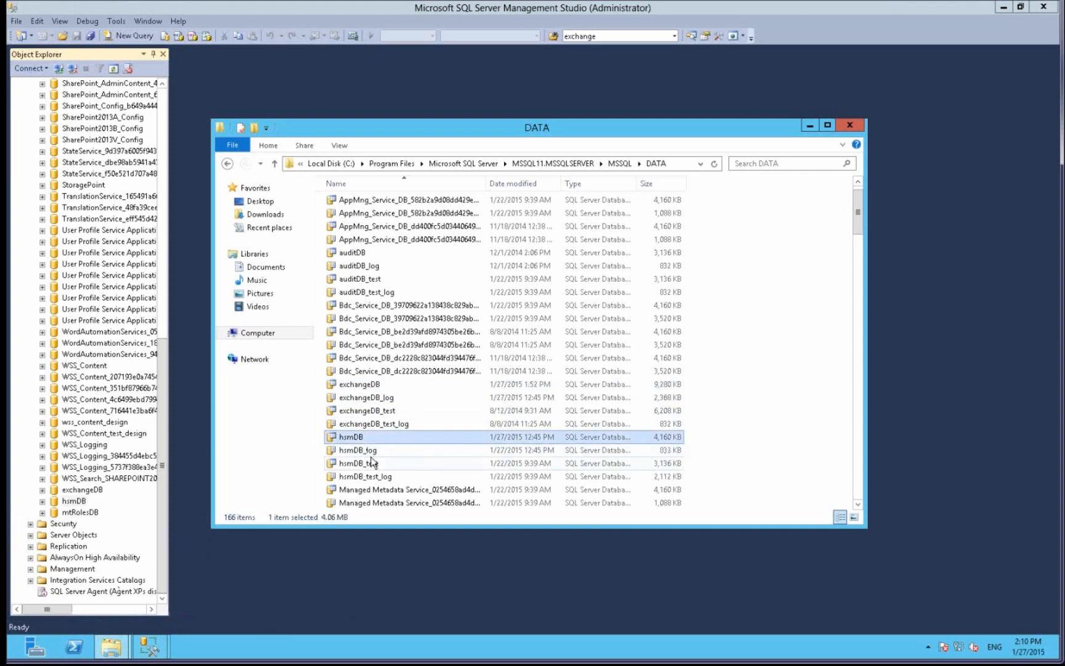
Find the mtRolesDB data file and mtRolesDB_log file in the DATA folder, and minimize the folder window.
scroll(383, 452, "down", 3)
scroll(384, 449, "down", 7)
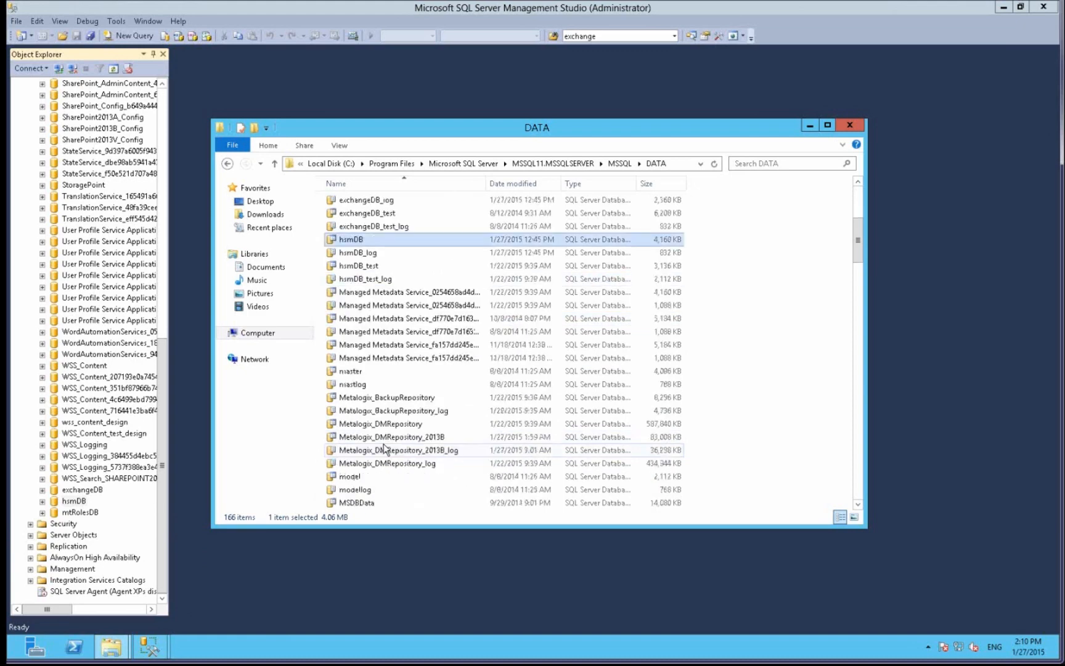
scroll(383, 436, "down", 1)
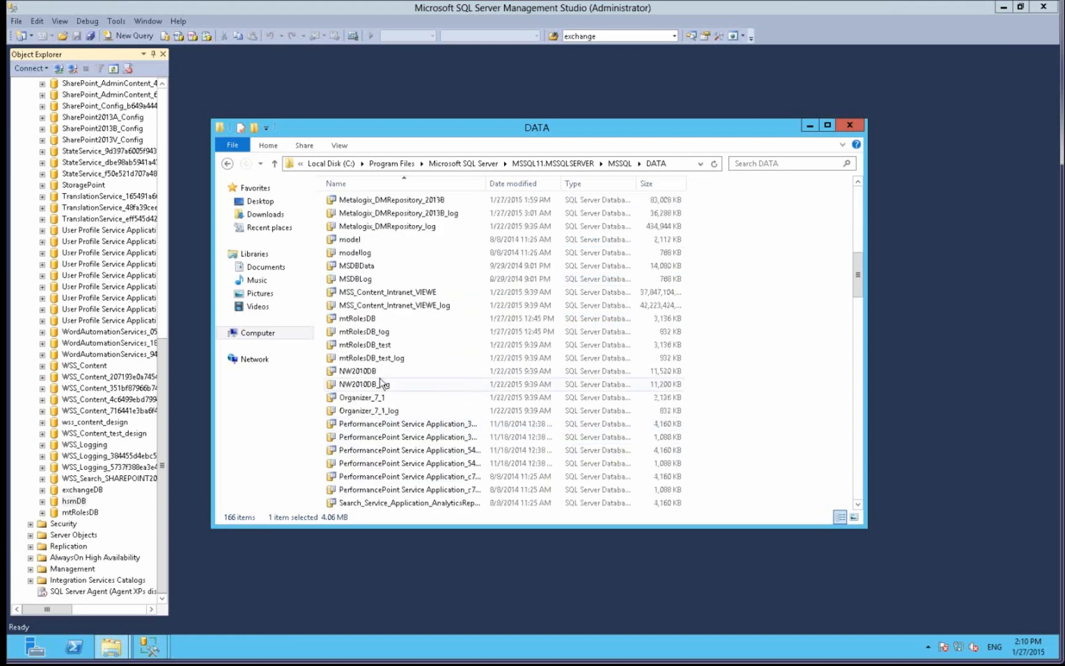
left_click(380, 333)
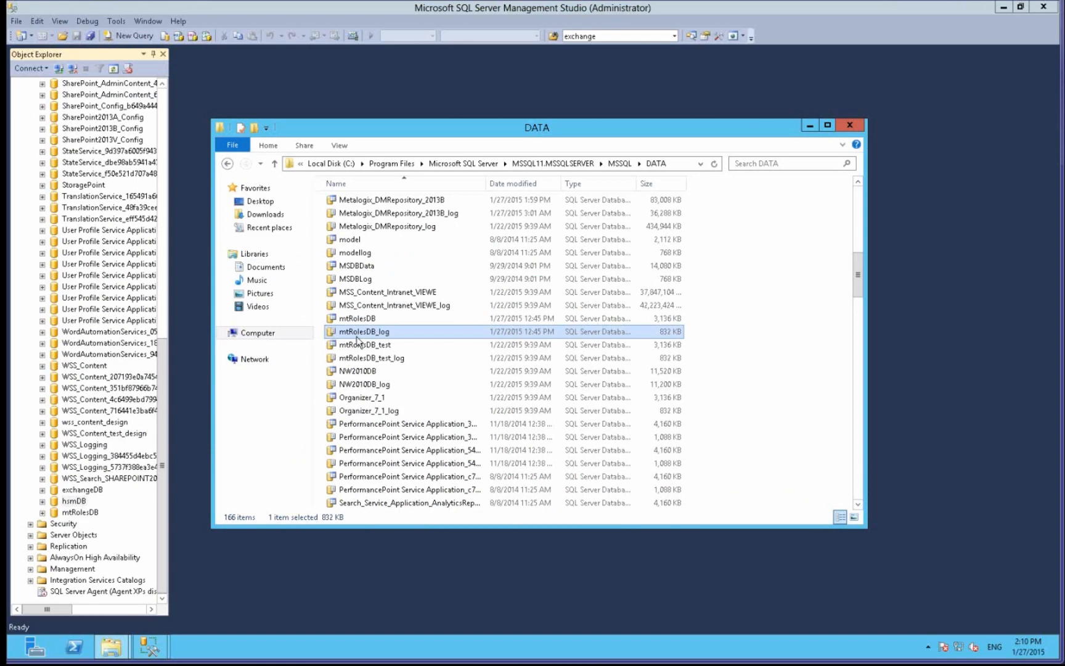
left_click(809, 128)
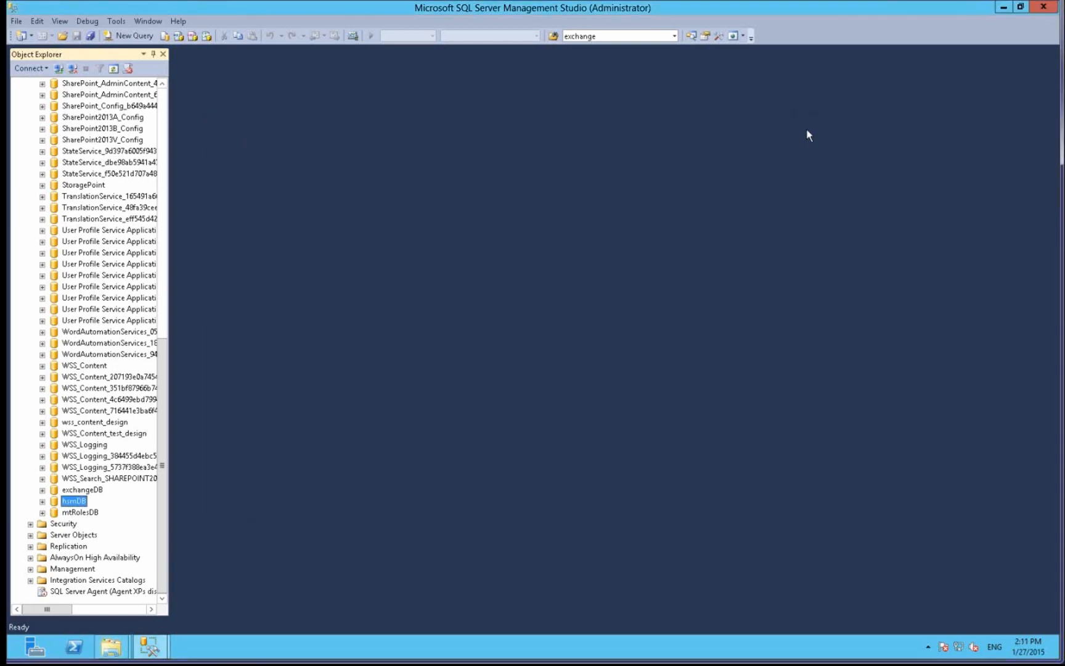
Open the exchangeDB database's properties and examine the file types and initial sizes of its data and log files.
left_click(81, 491)
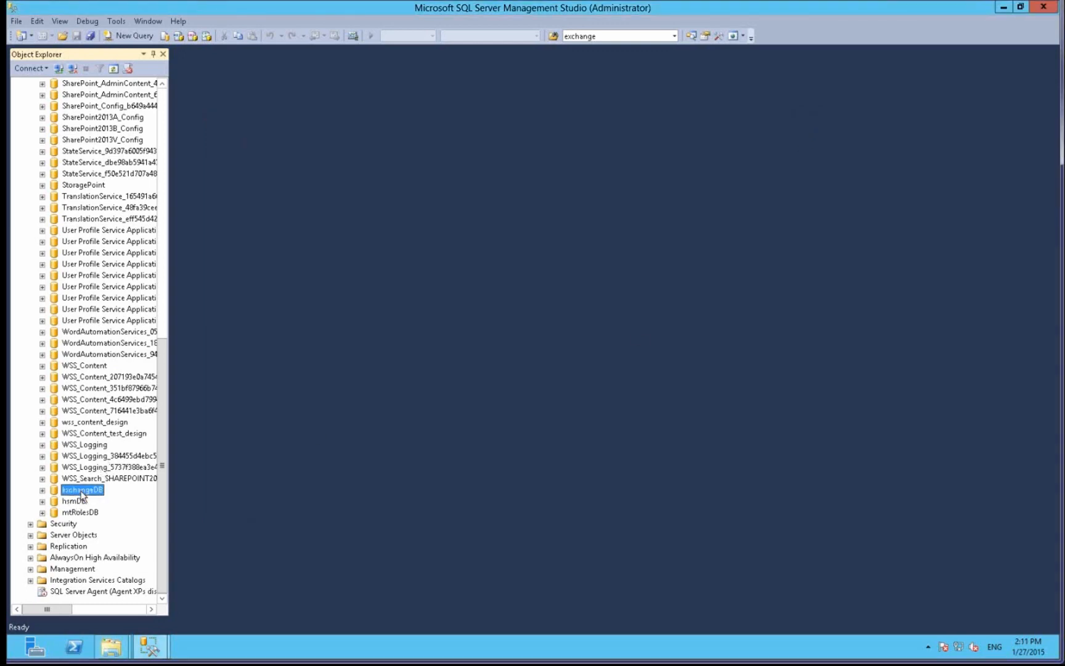
right_click(81, 490)
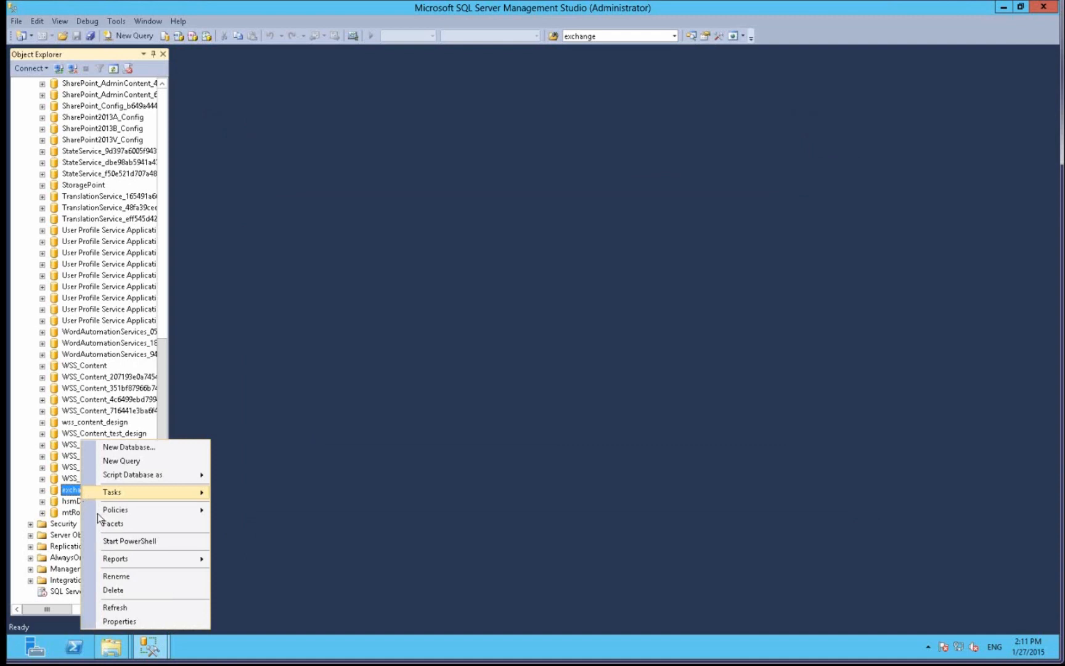
left_click(131, 621)
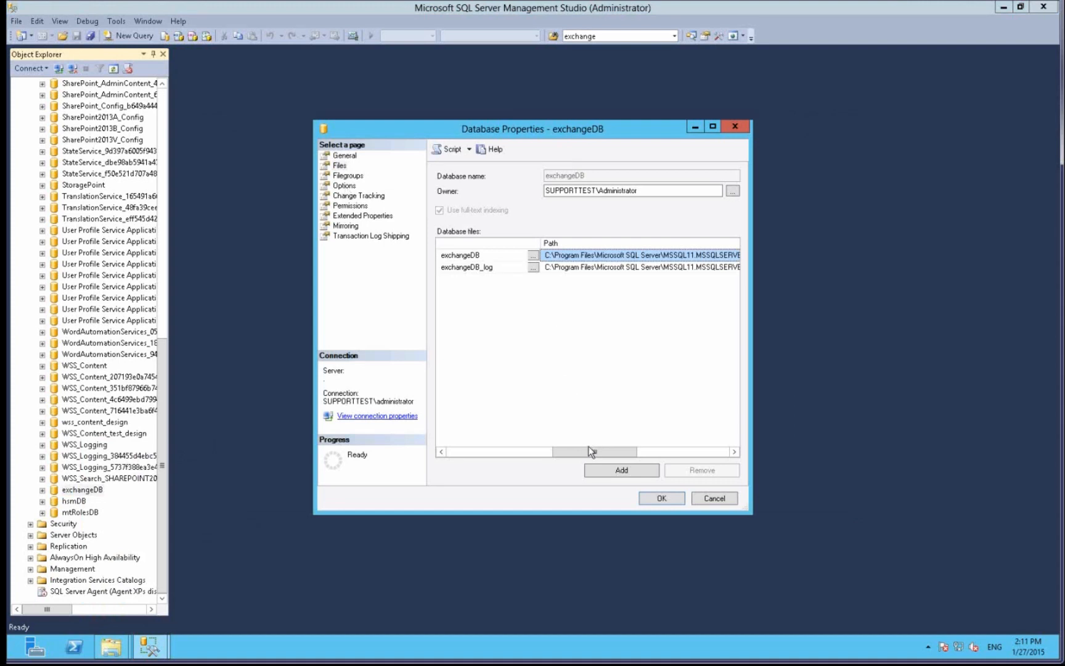
left_click_drag(569, 450, 455, 452)
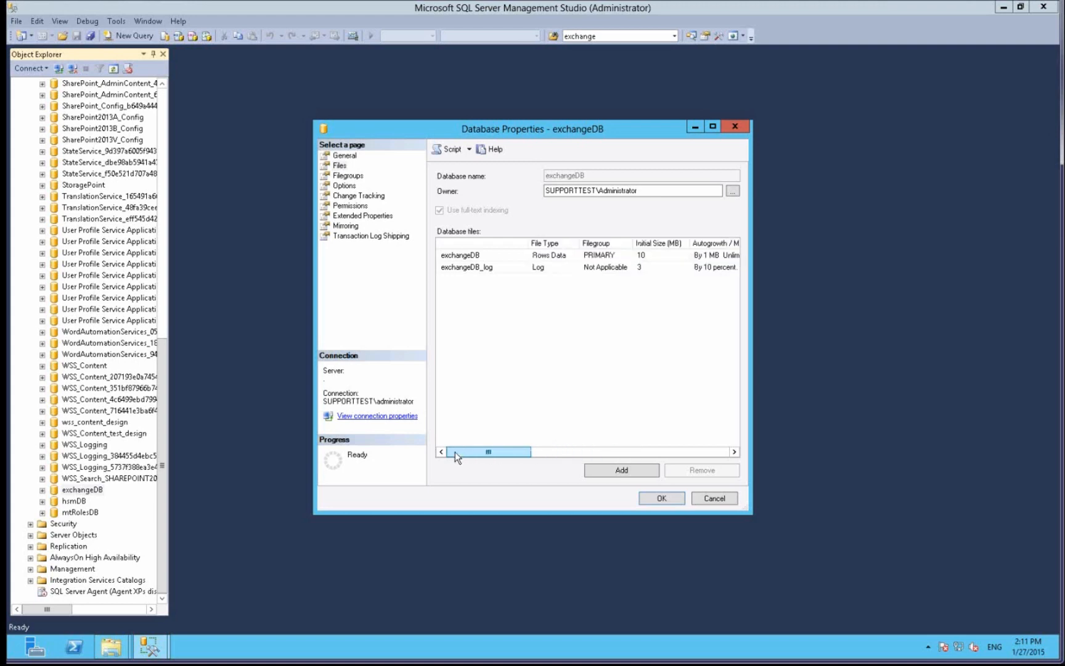
left_click(641, 269)
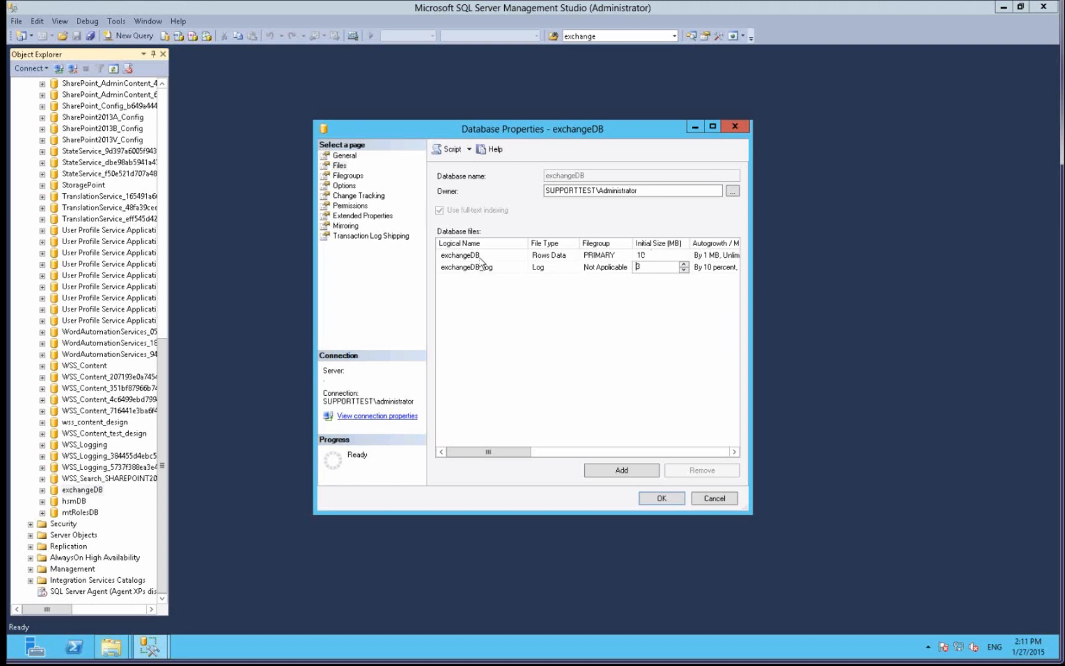
In the exchangeDB options, switch the recovery model to Full, set it back to Simple, and save the properties.
left_click(345, 186)
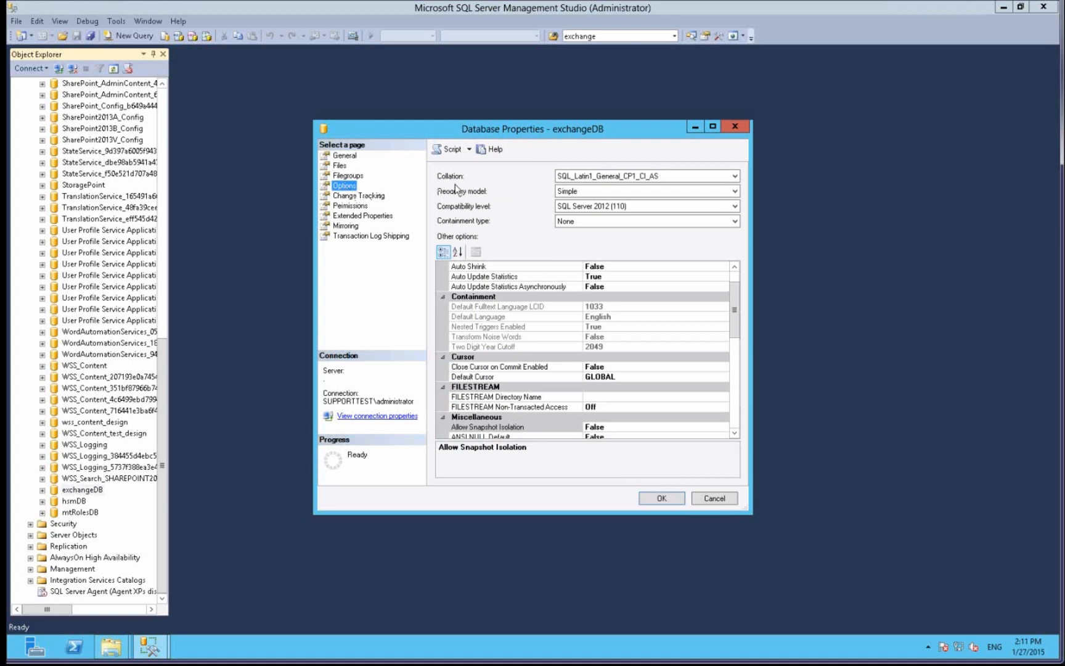
left_click(718, 192)
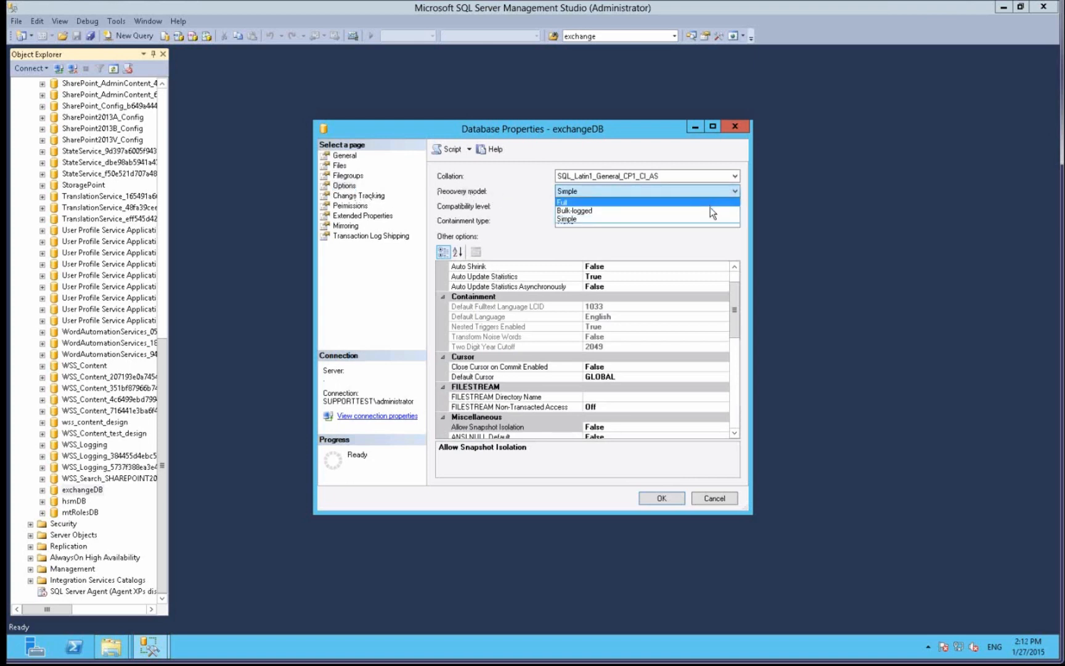
left_click(710, 203)
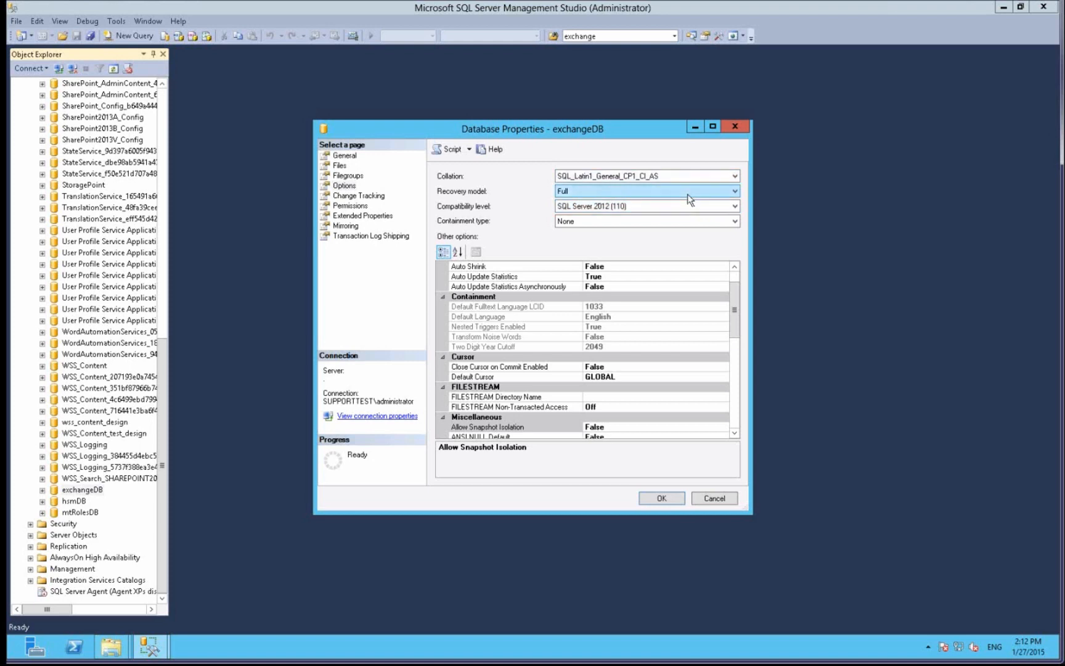
left_click(688, 194)
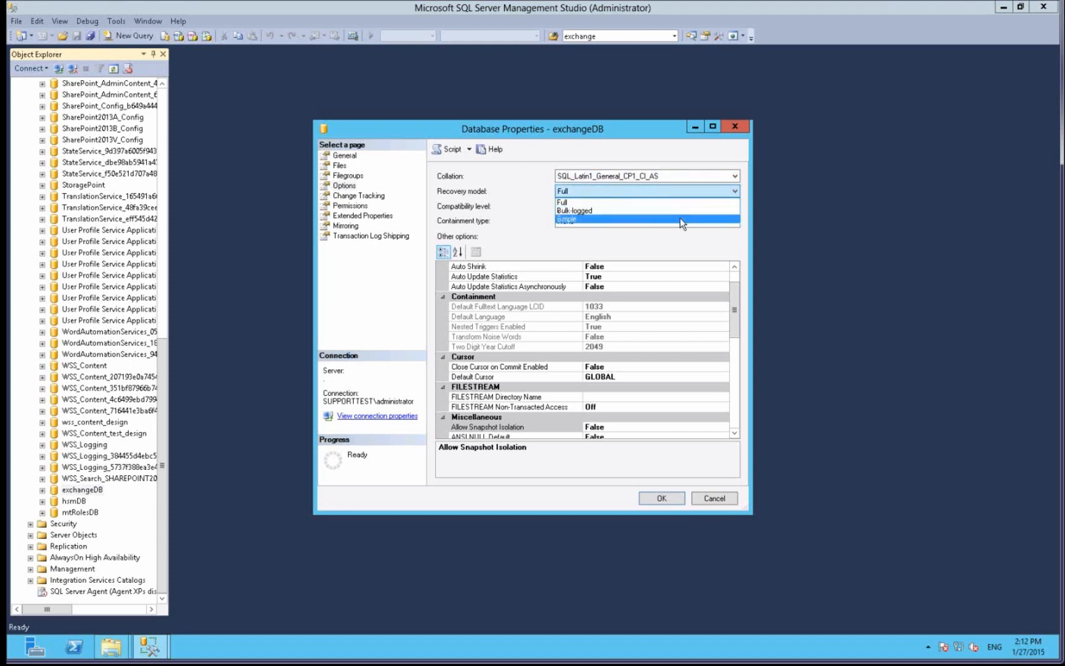
left_click(680, 218)
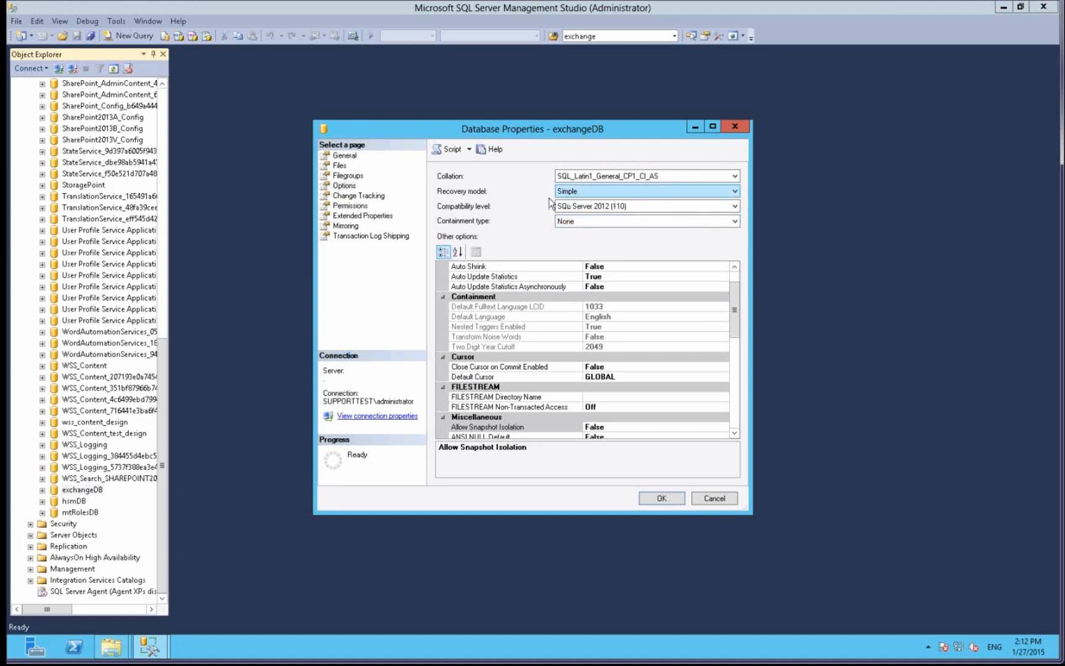
left_click(646, 501)
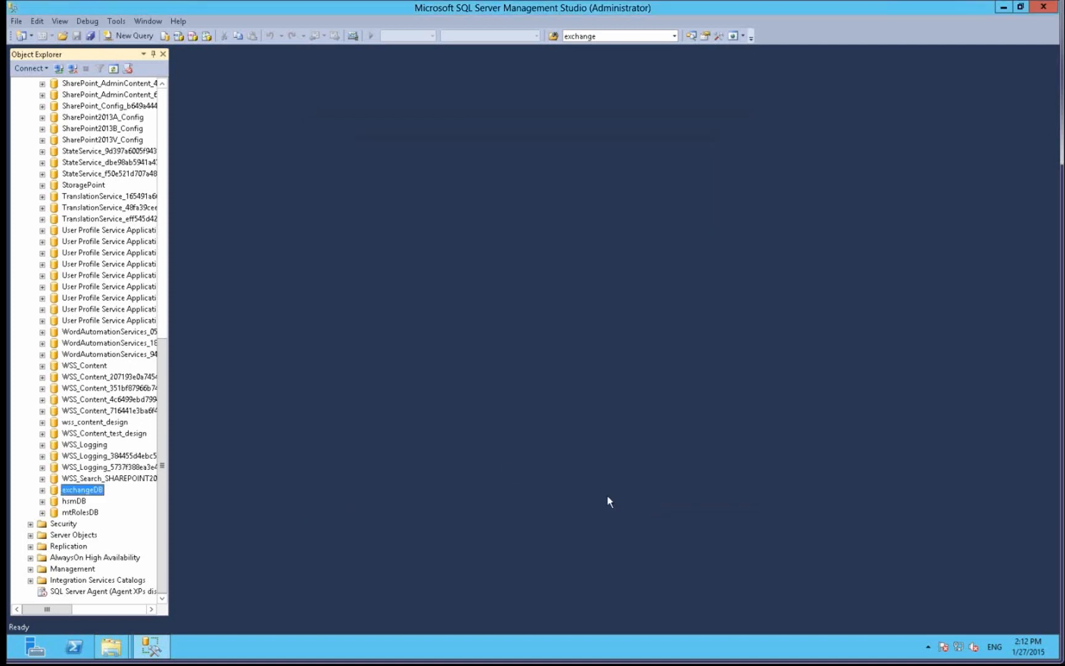
Shrink the exchangeDB database's Log file exchangeDB_log with the Release unused space action.
right_click(79, 491)
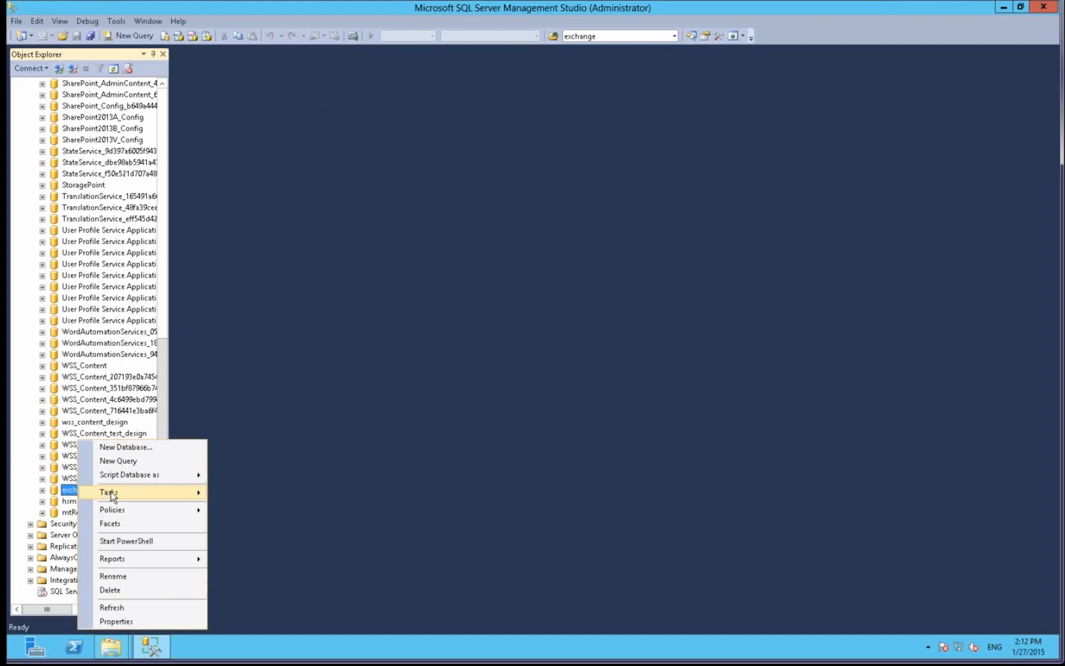
mouse_move(191, 492)
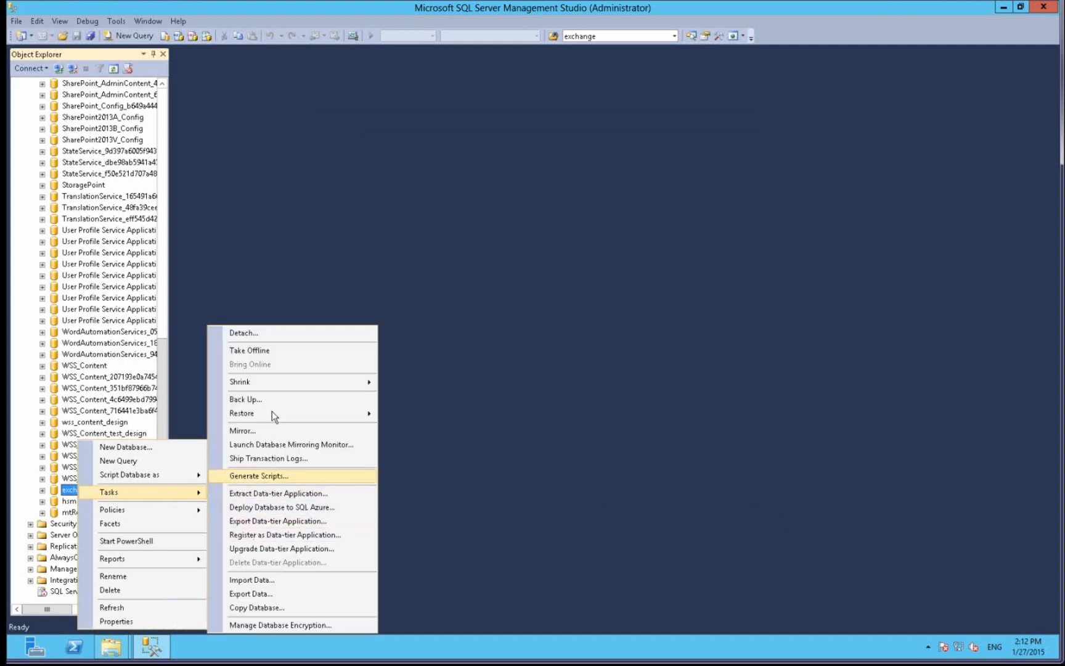
mouse_move(275, 381)
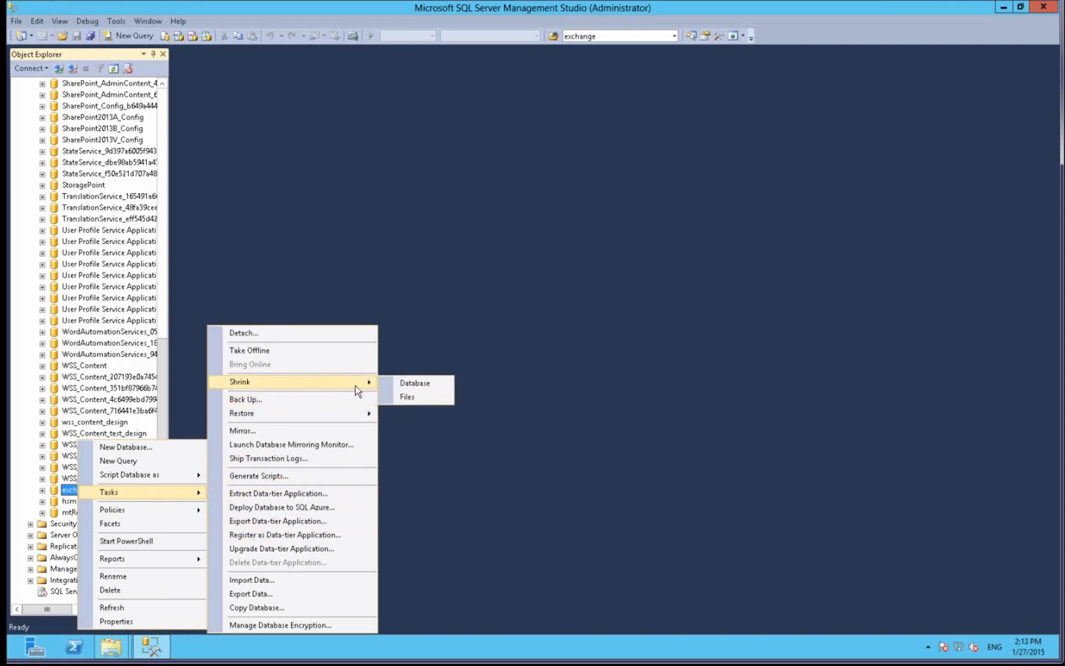
left_click(403, 398)
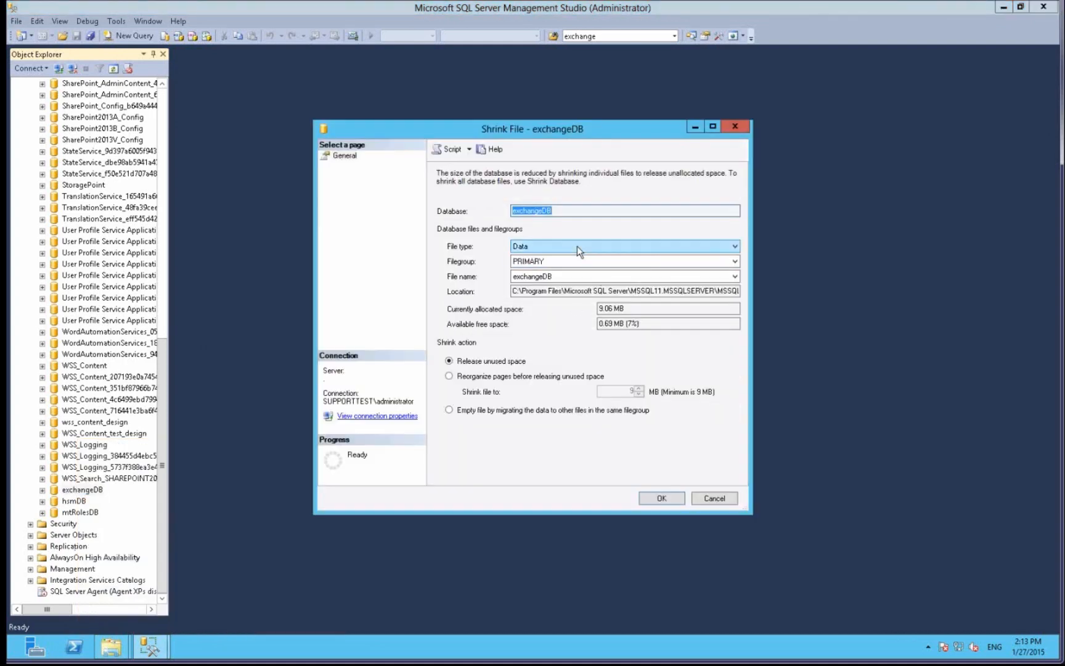
left_click(577, 246)
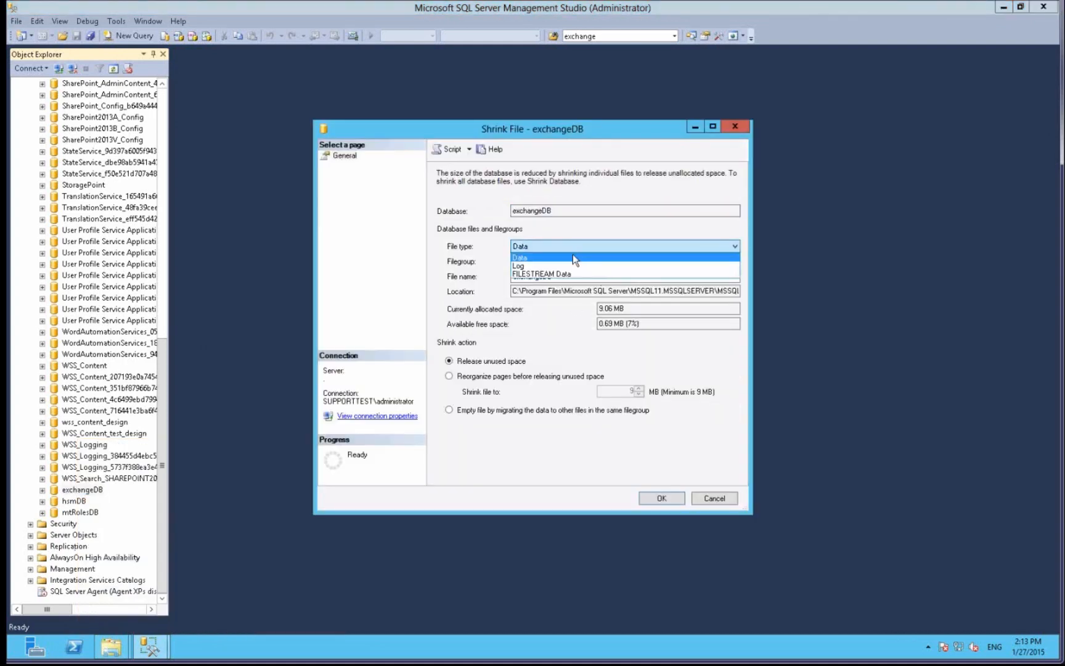
left_click(567, 266)
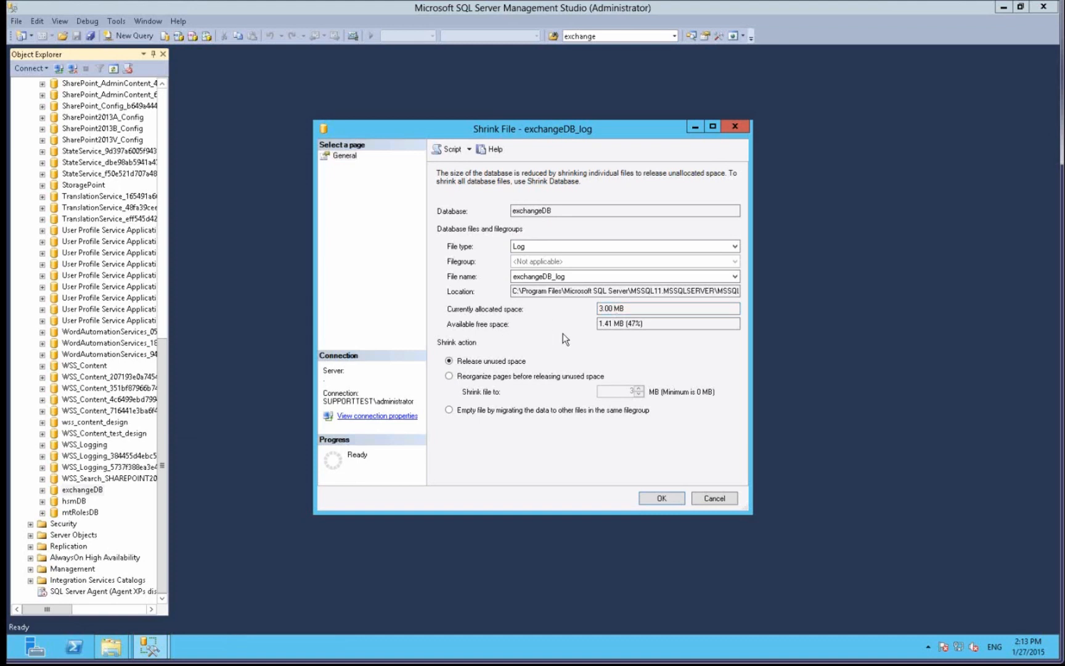
left_click(661, 499)
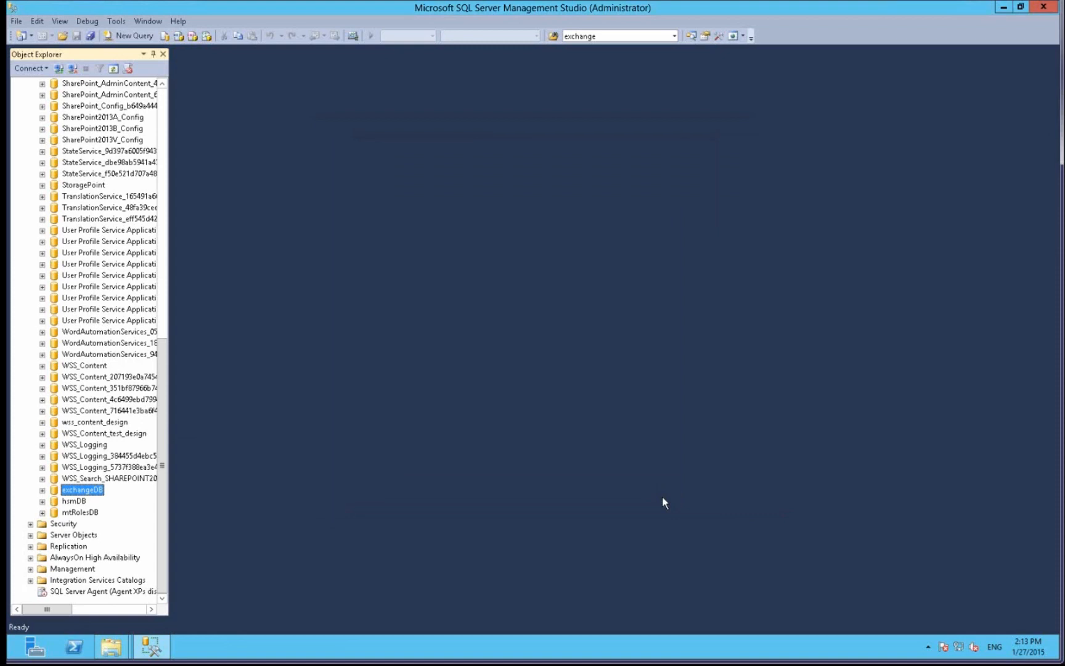
Shrink the hsmDB database's Log file hsmDB_log with the Release unused space action.
left_click(77, 506)
right_click(79, 507)
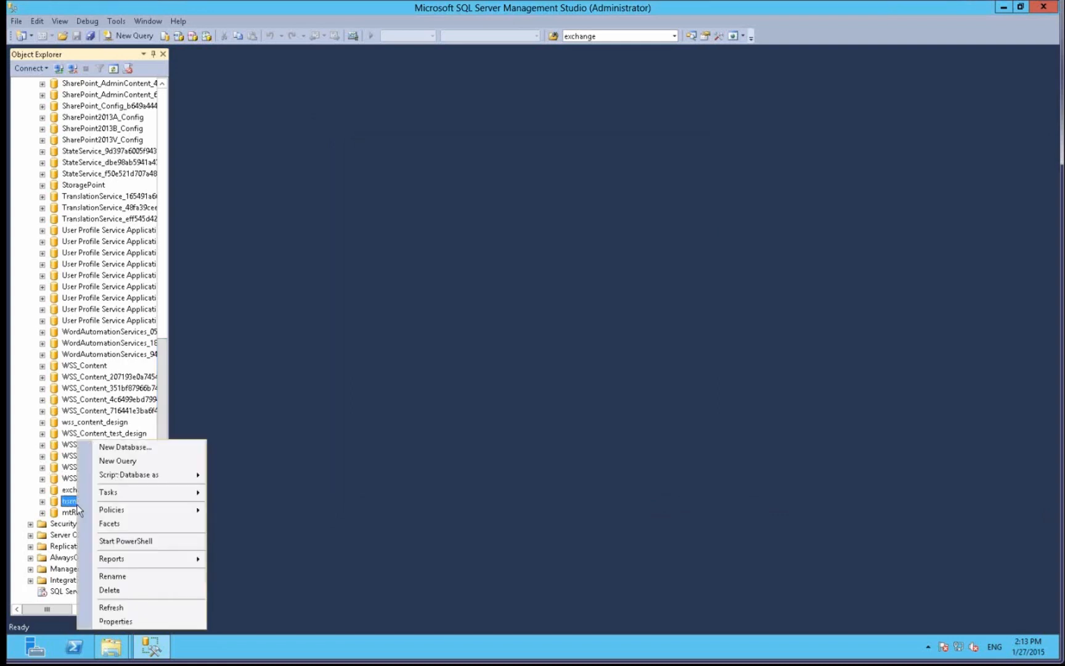
mouse_move(134, 491)
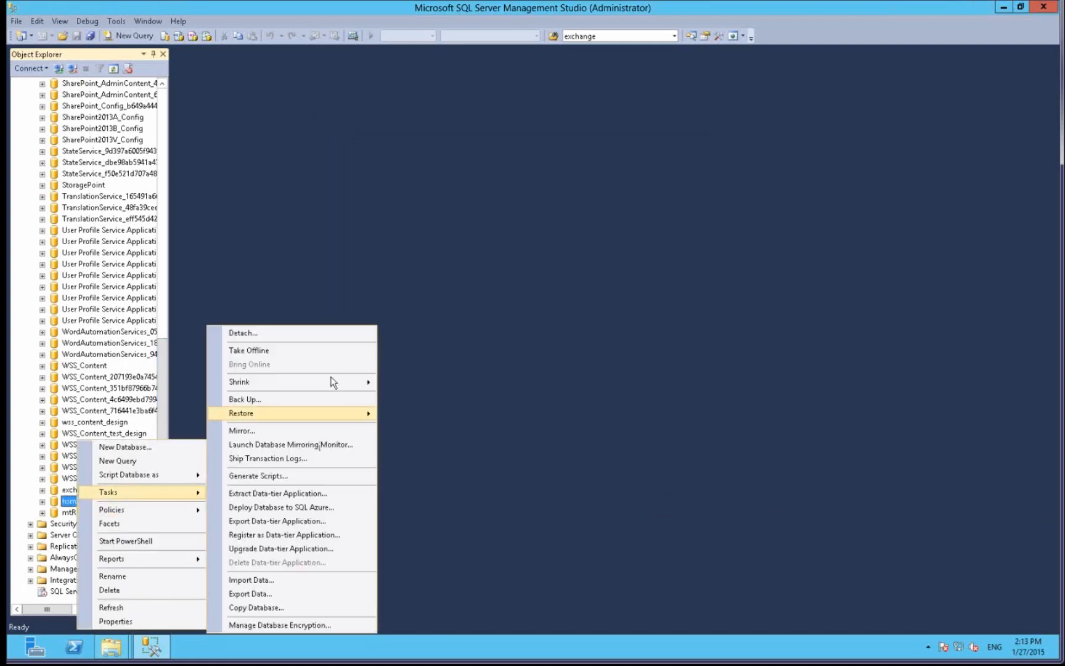
mouse_move(331, 382)
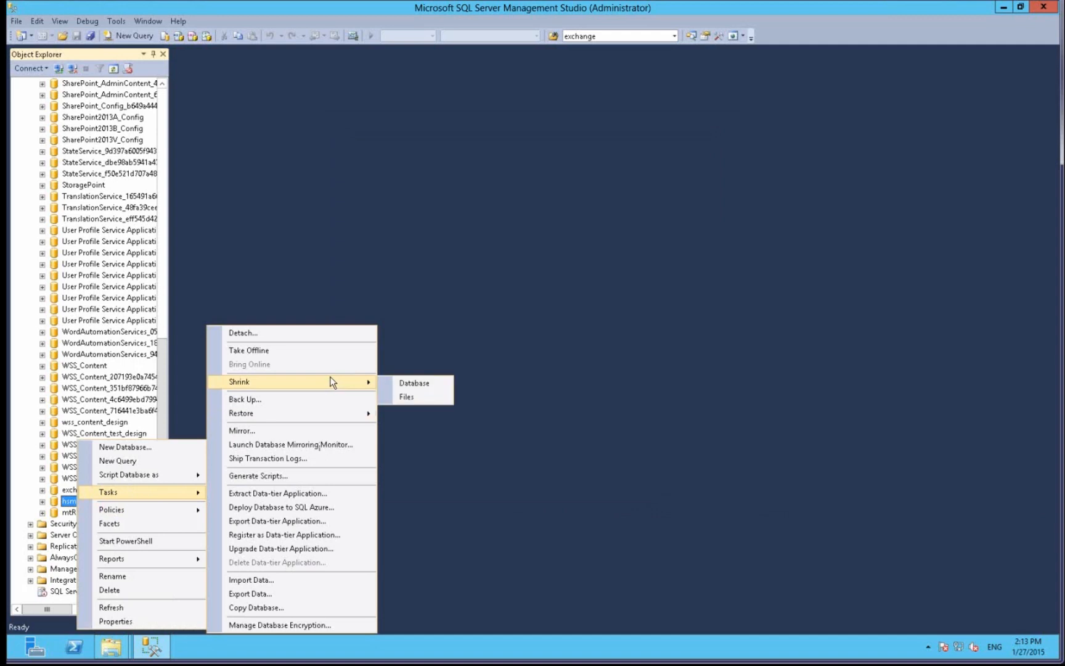
left_click(407, 396)
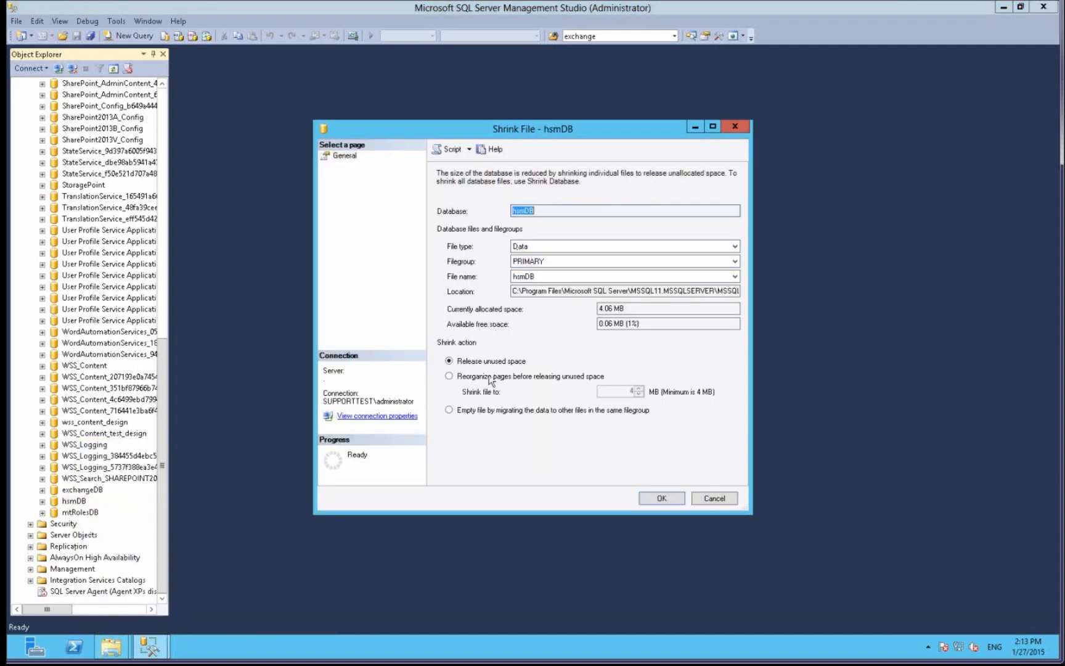
left_click(556, 244)
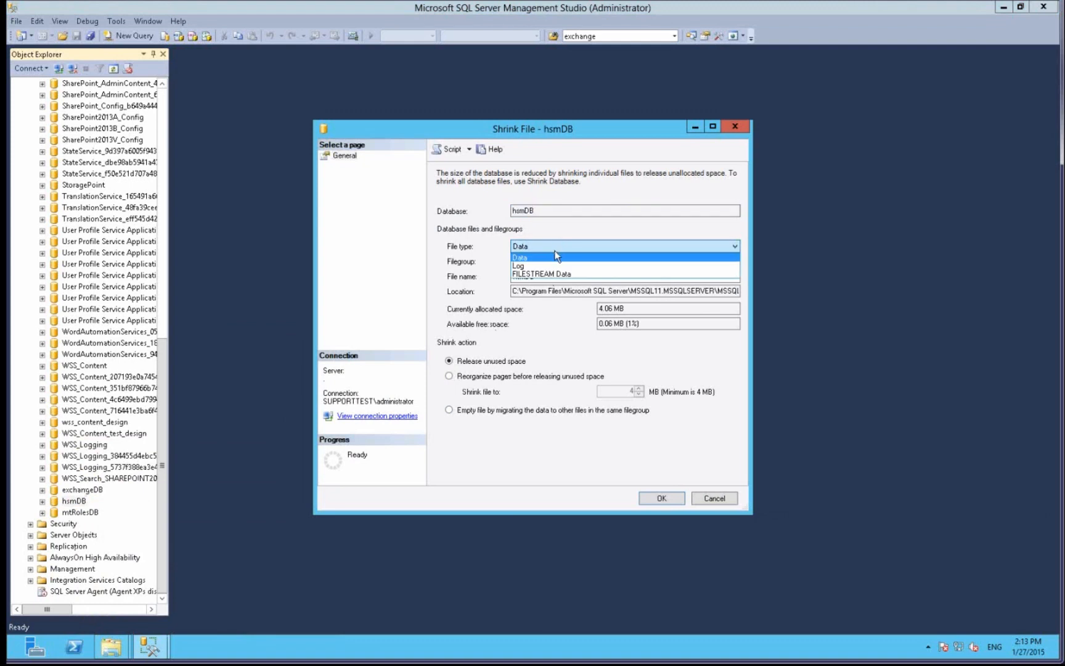
left_click(553, 265)
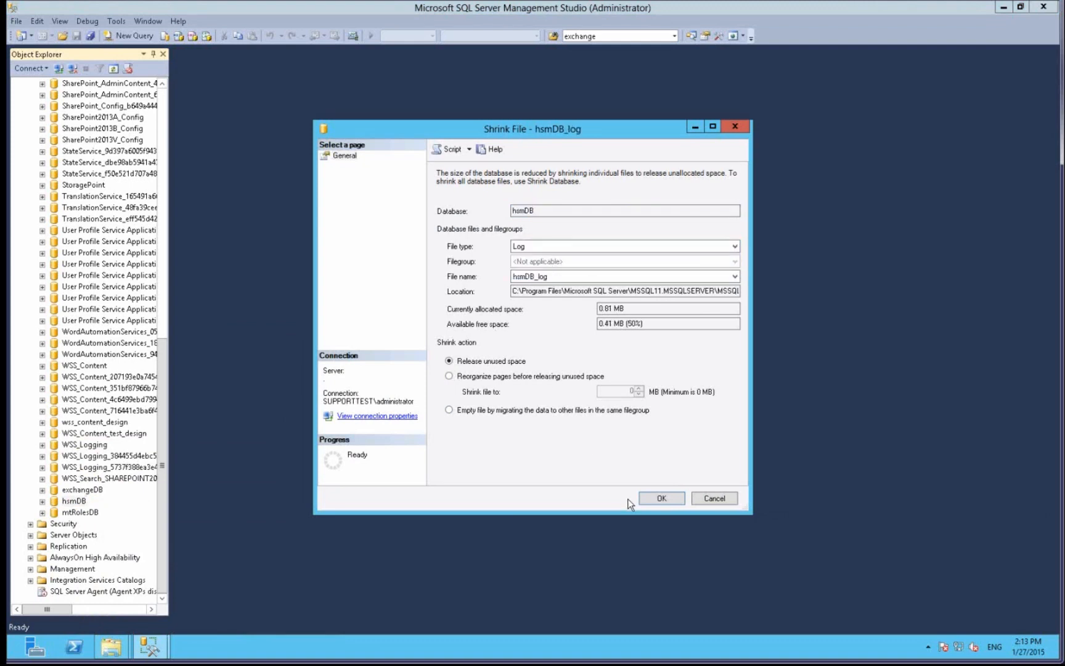
left_click(652, 498)
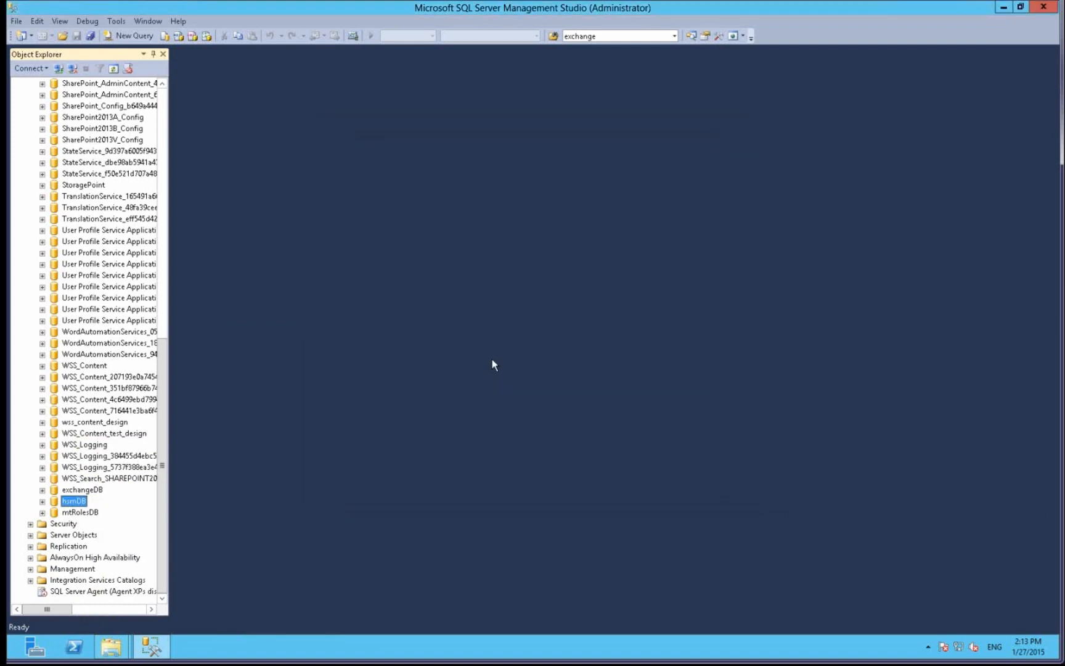
Shrink the mtRolesDB database's Log file mtRolesDB_log with the Release unused space action.
left_click(97, 509)
right_click(96, 509)
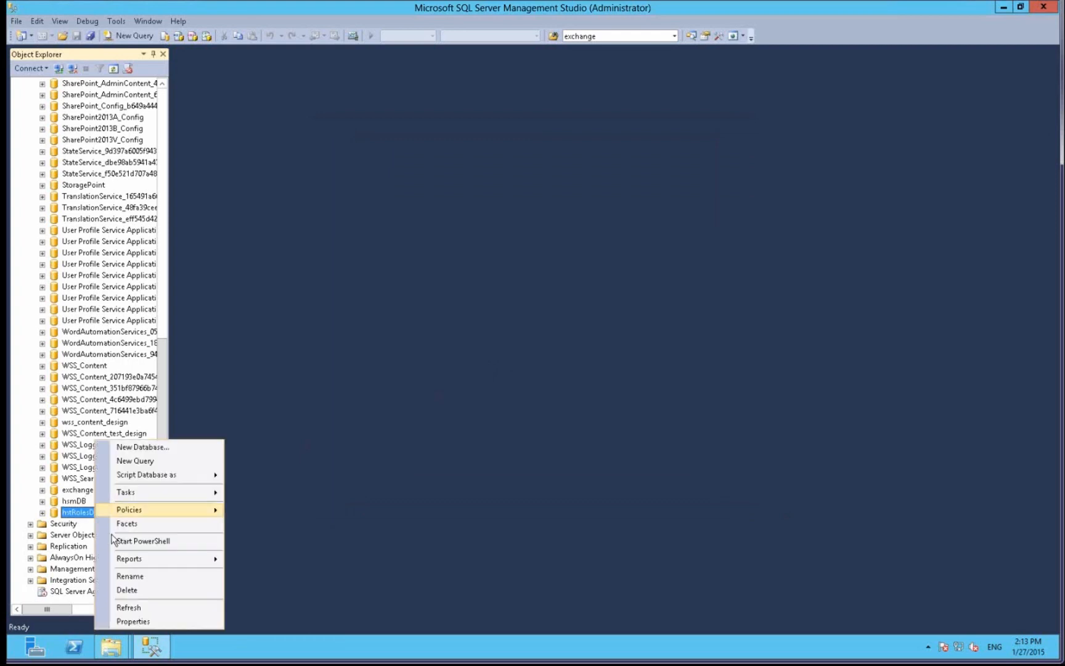
mouse_move(139, 494)
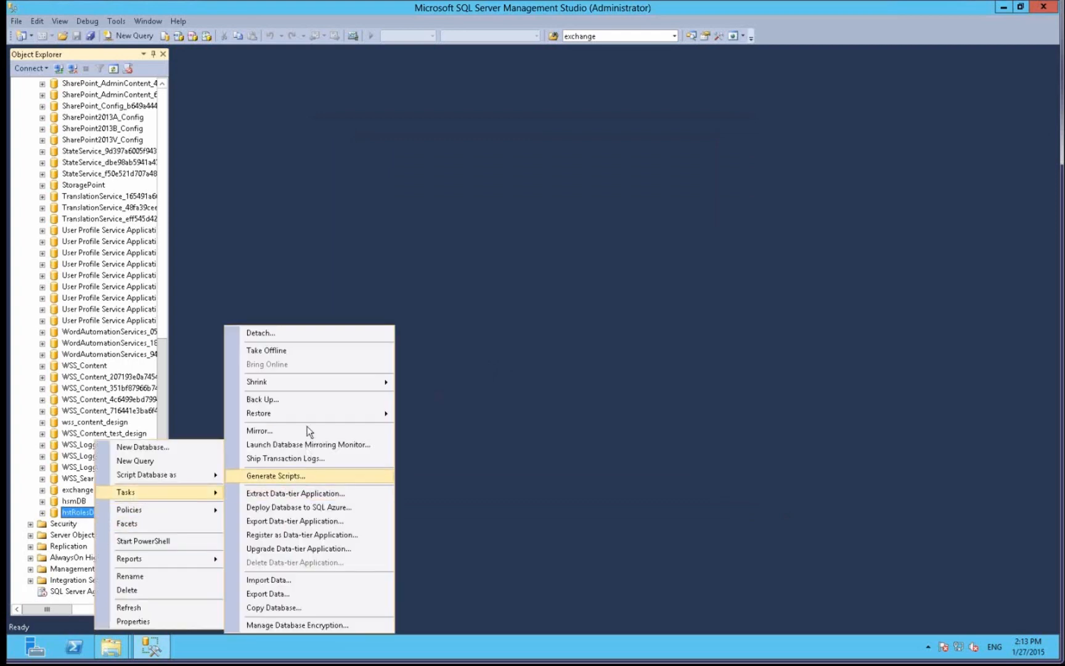
mouse_move(311, 383)
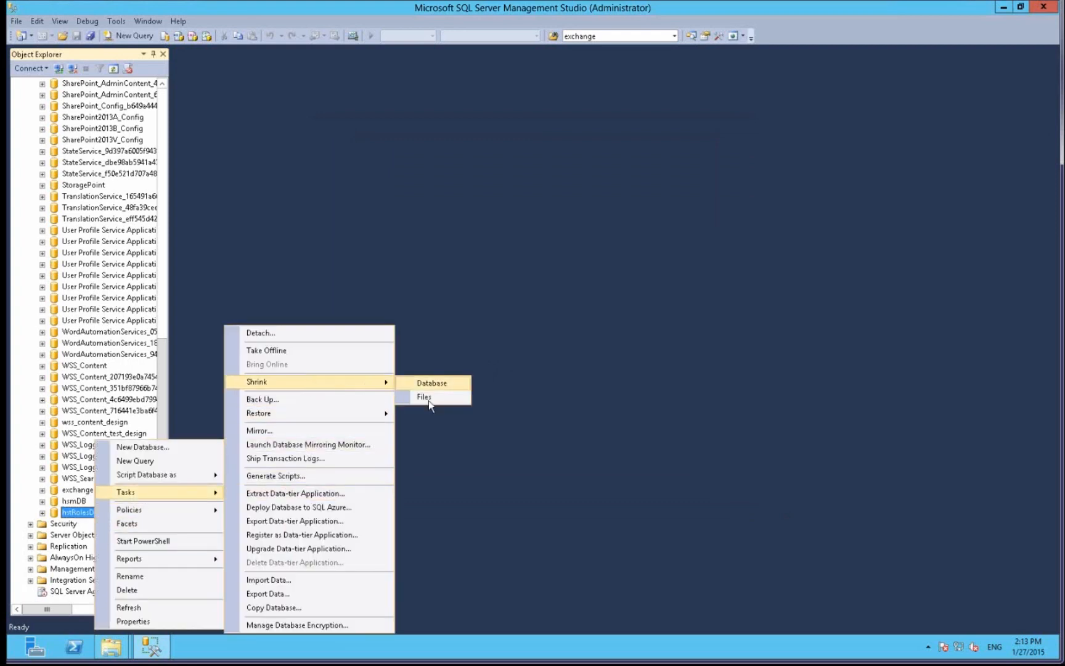
left_click(427, 398)
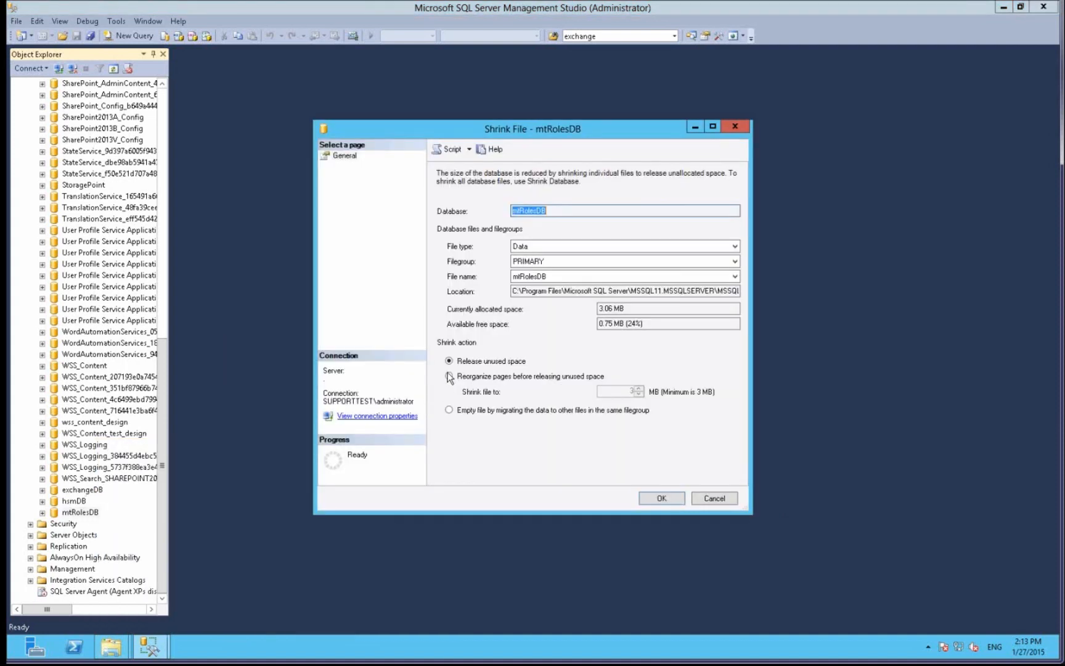
left_click(637, 245)
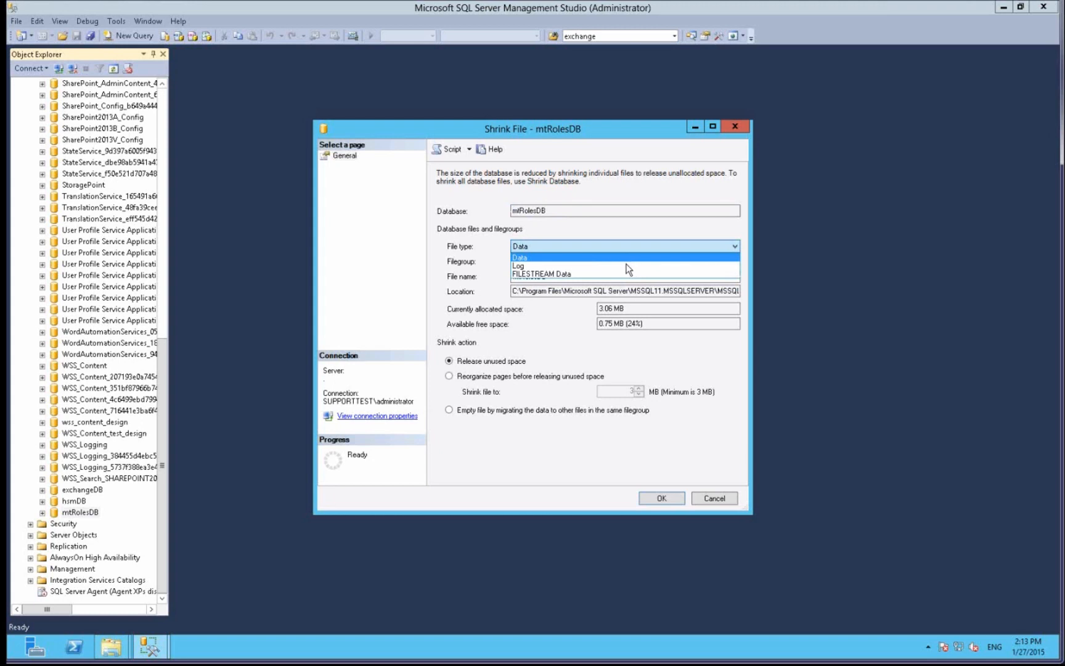
left_click(627, 266)
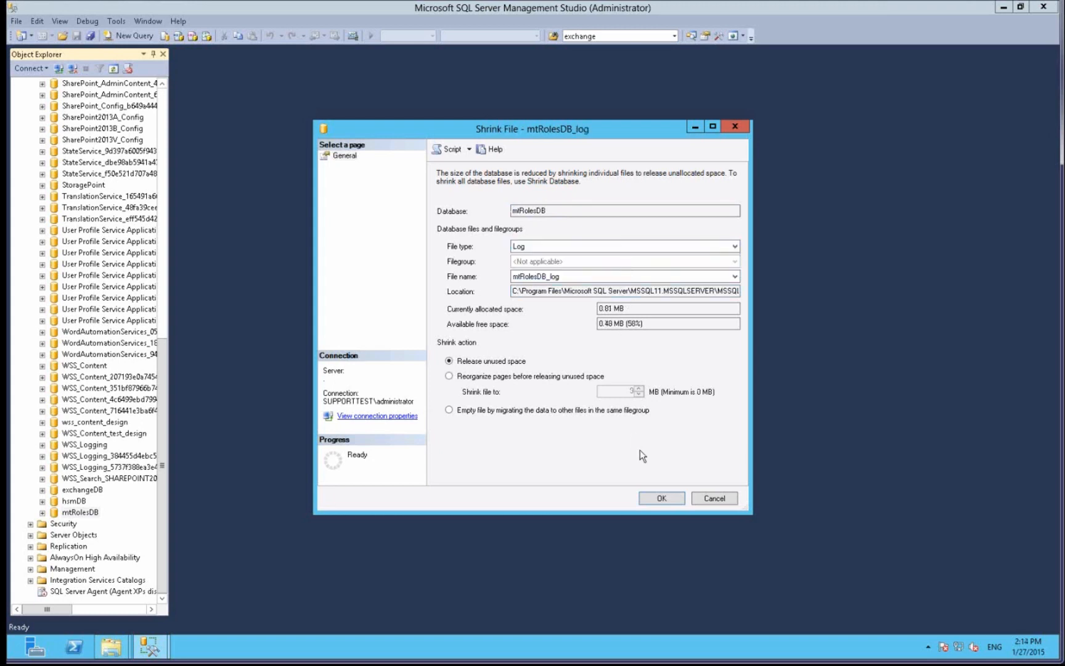
left_click(650, 496)
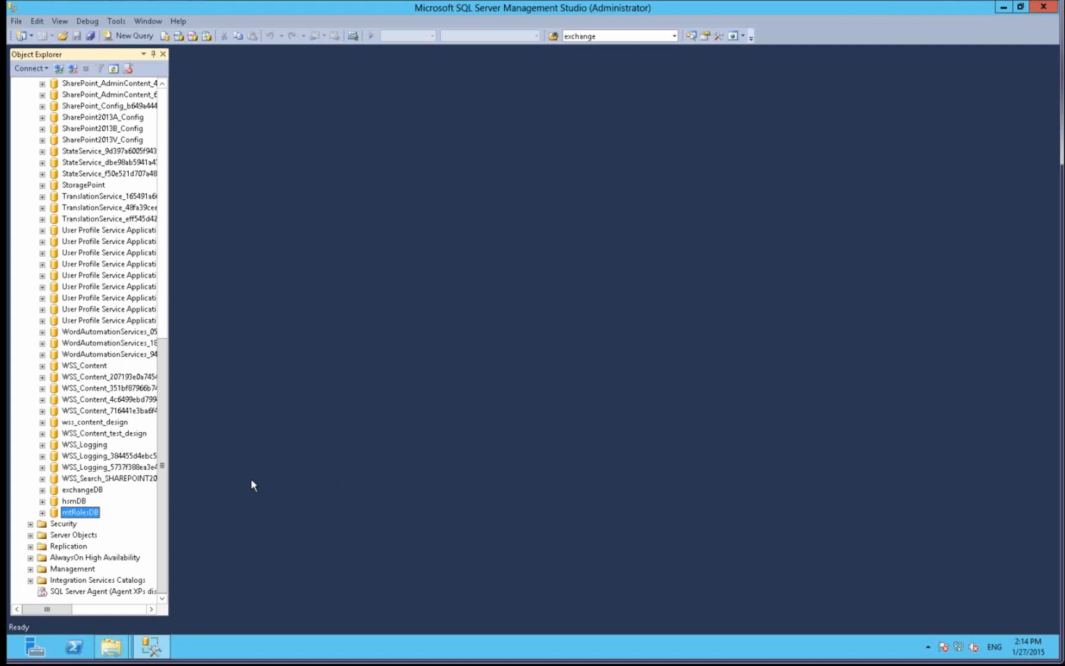
Detach the exchangeDB database with Drop Connections enabled.
right_click(97, 491)
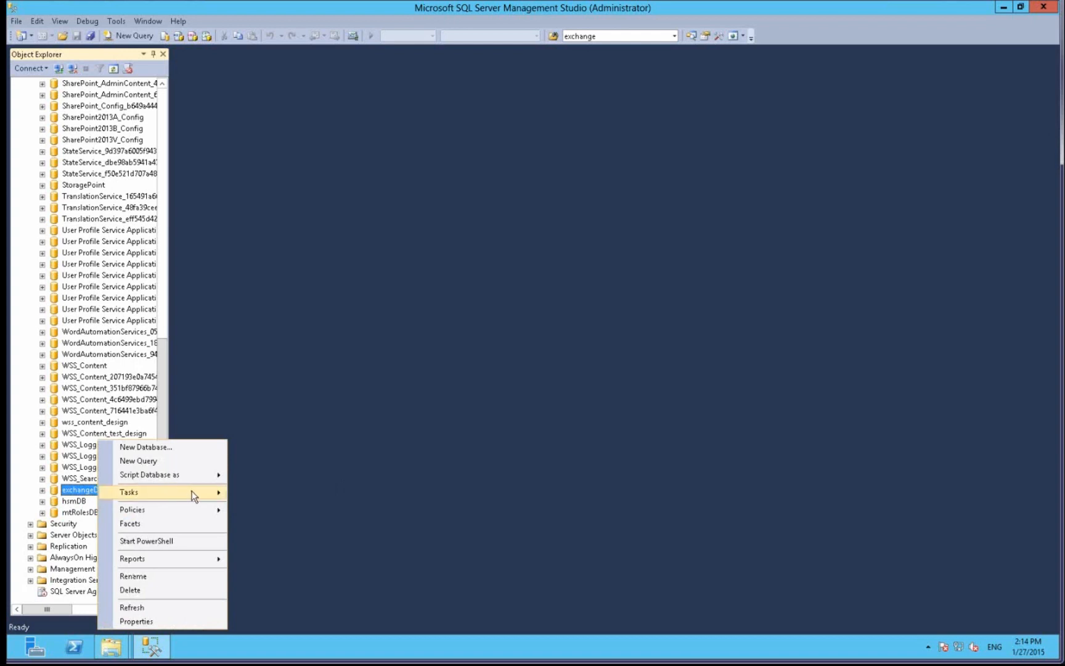
mouse_move(197, 491)
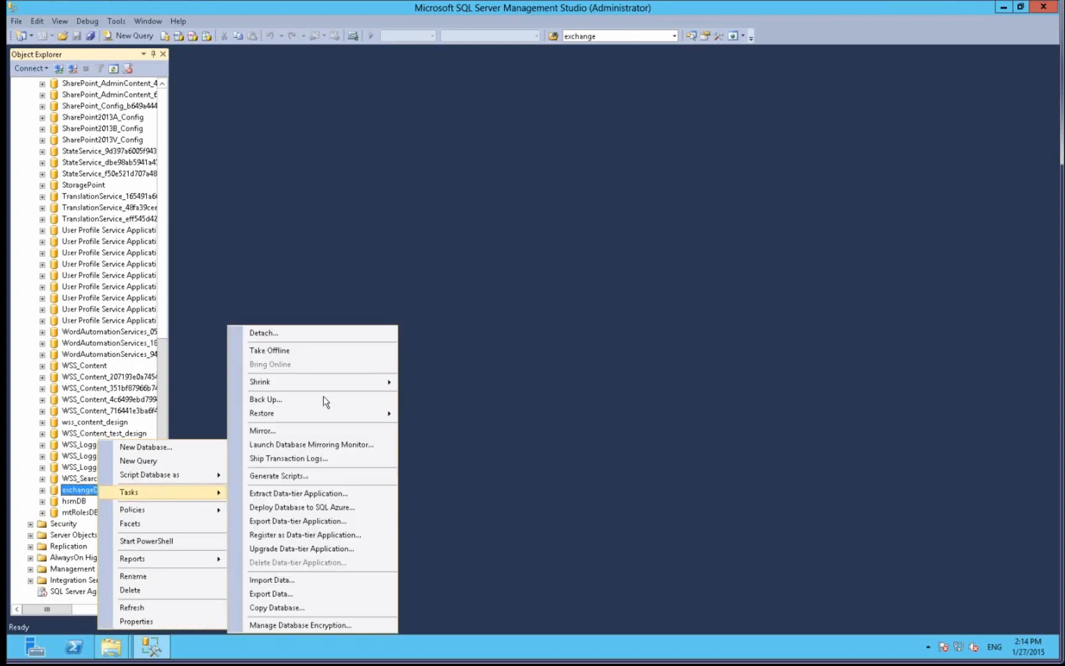
left_click(304, 334)
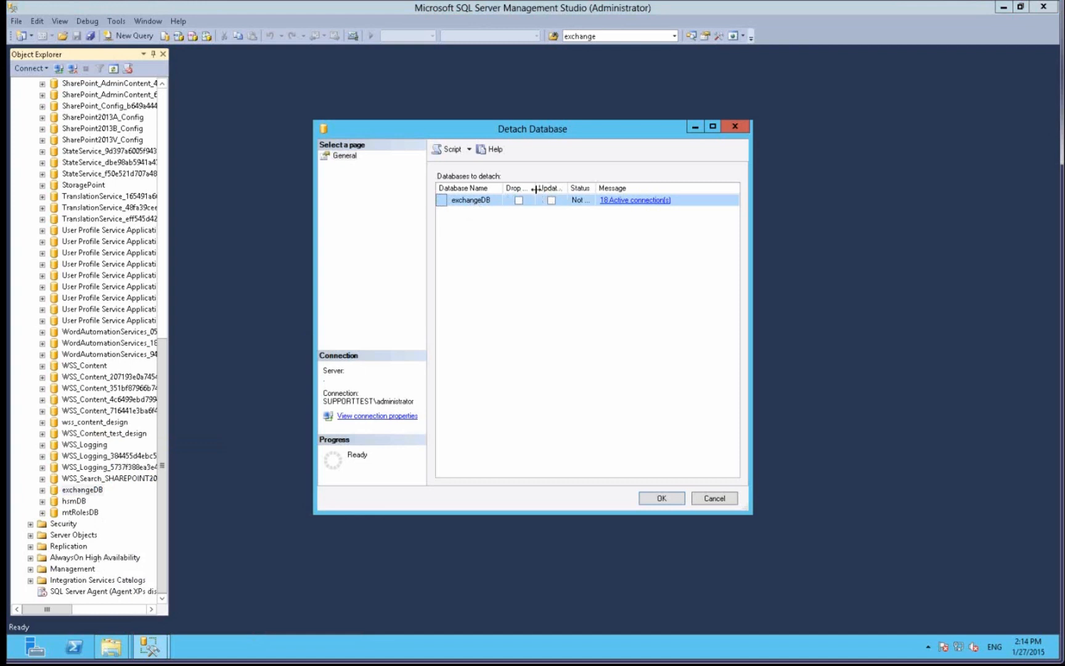
left_click_drag(538, 188, 677, 192)
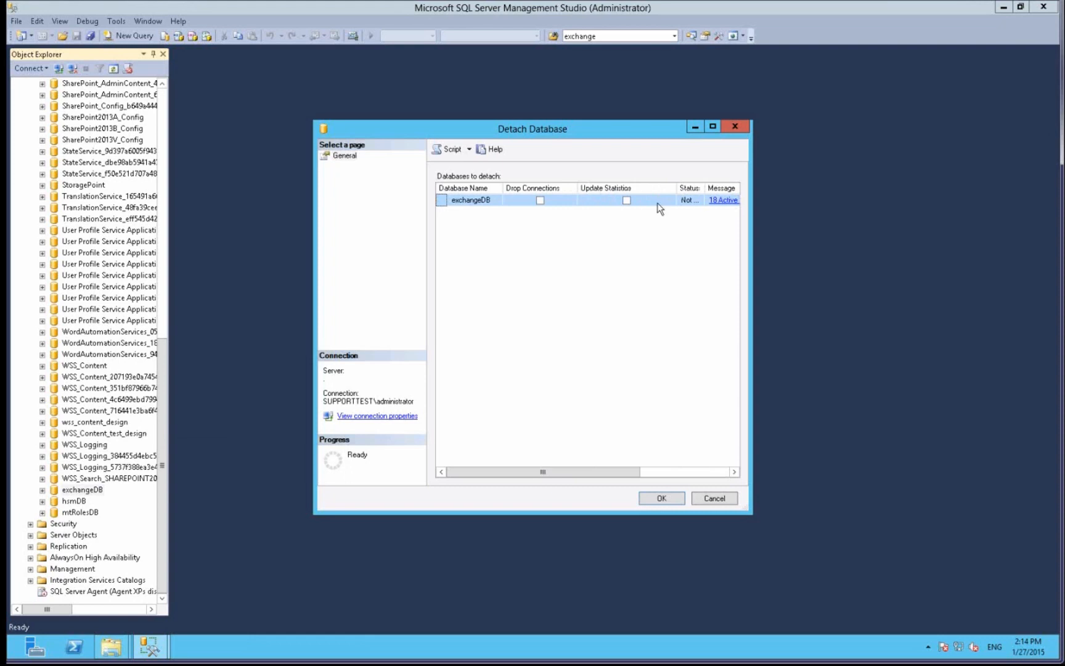
left_click(541, 200)
left_click(659, 499)
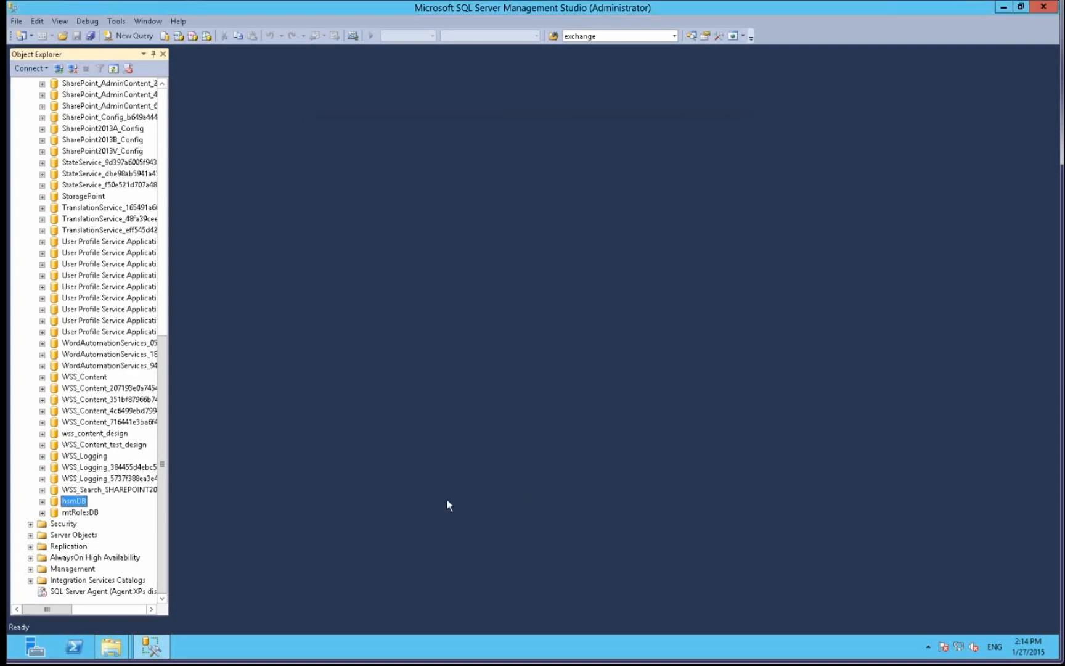
Detach the hsmDB database with Drop Connections enabled.
right_click(83, 503)
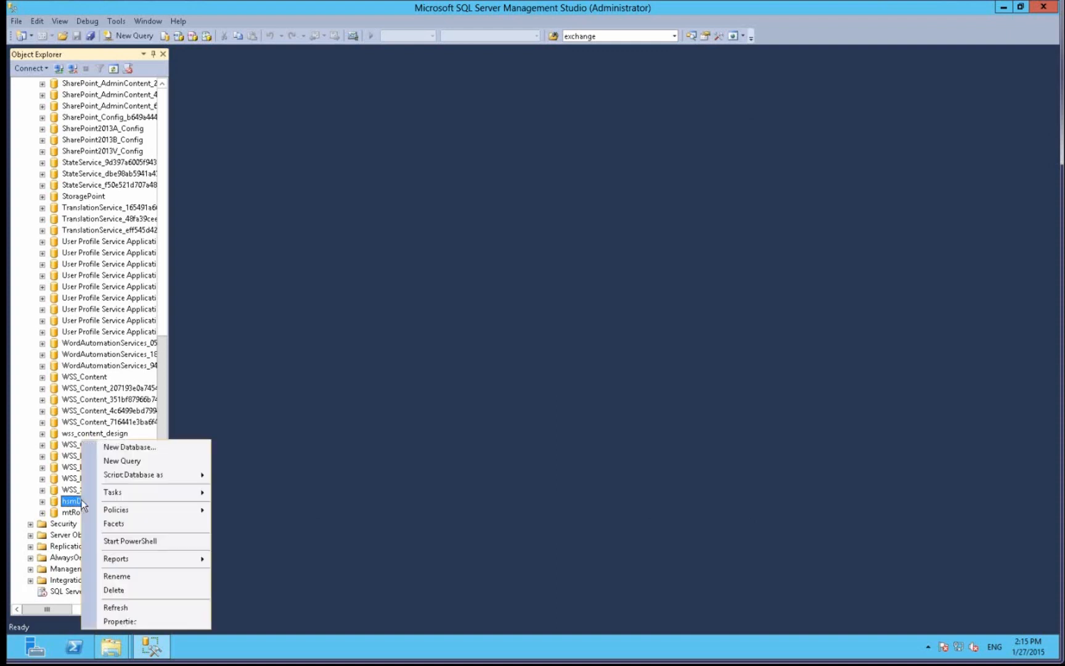
mouse_move(135, 495)
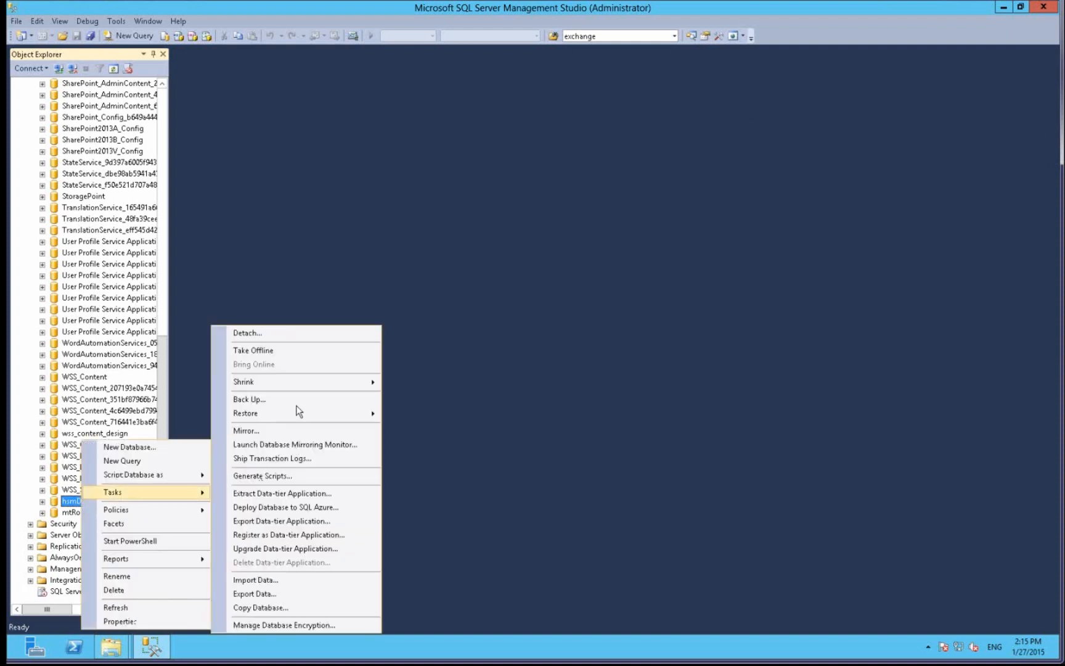
left_click(276, 336)
left_click(519, 200)
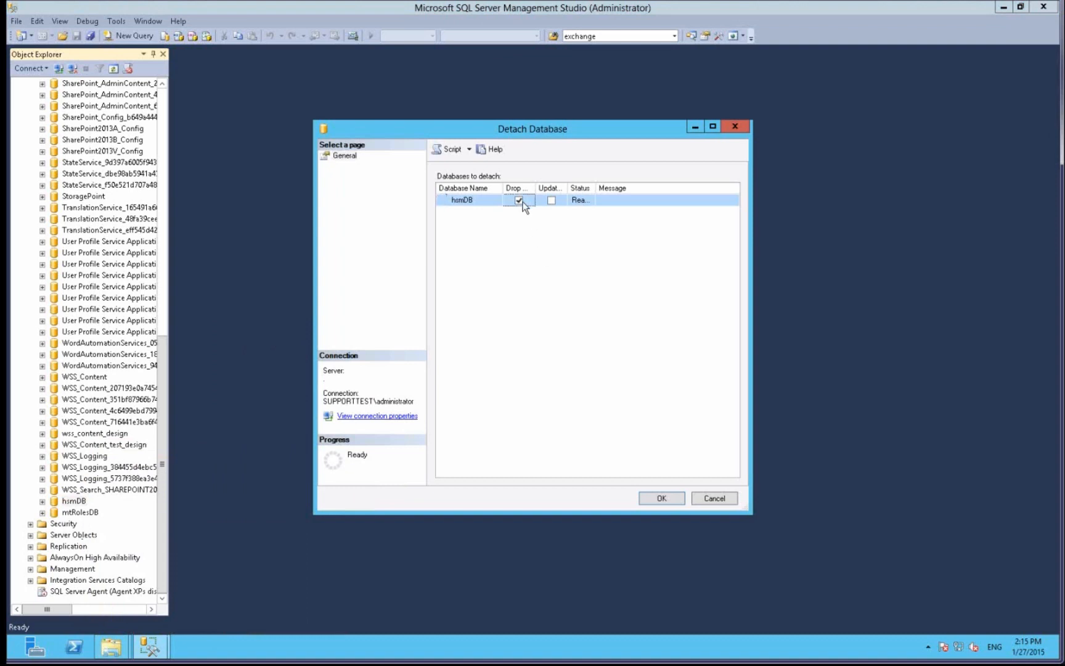
left_click(651, 500)
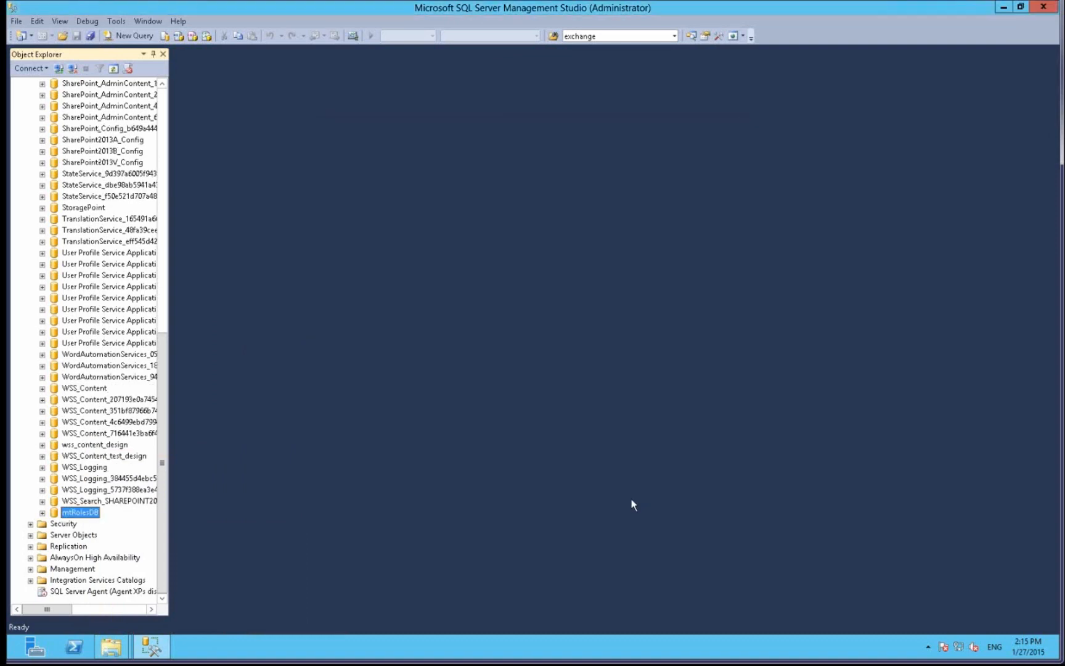
Detach the mtRolesDB database with Drop Connections enabled.
right_click(92, 515)
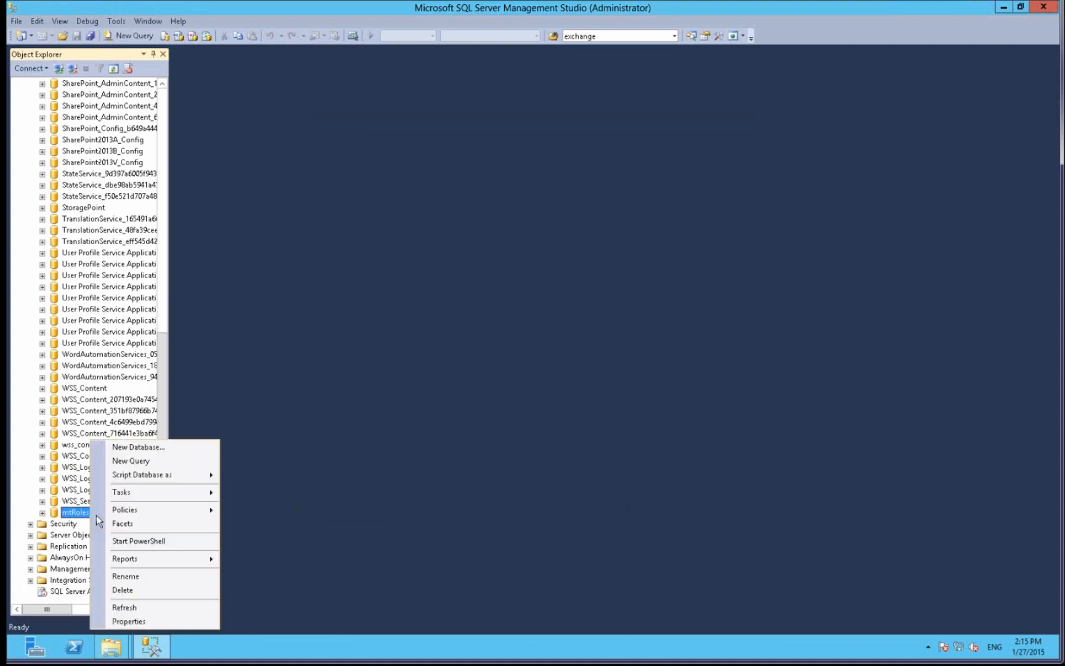
mouse_move(139, 493)
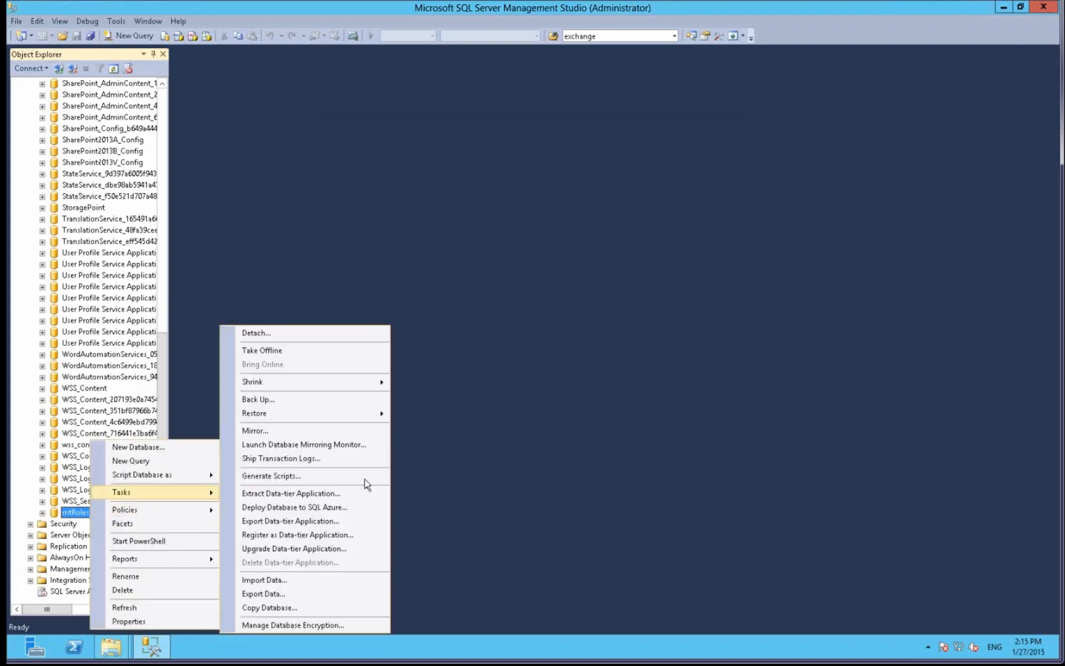
left_click(312, 336)
left_click(519, 201)
left_click(649, 498)
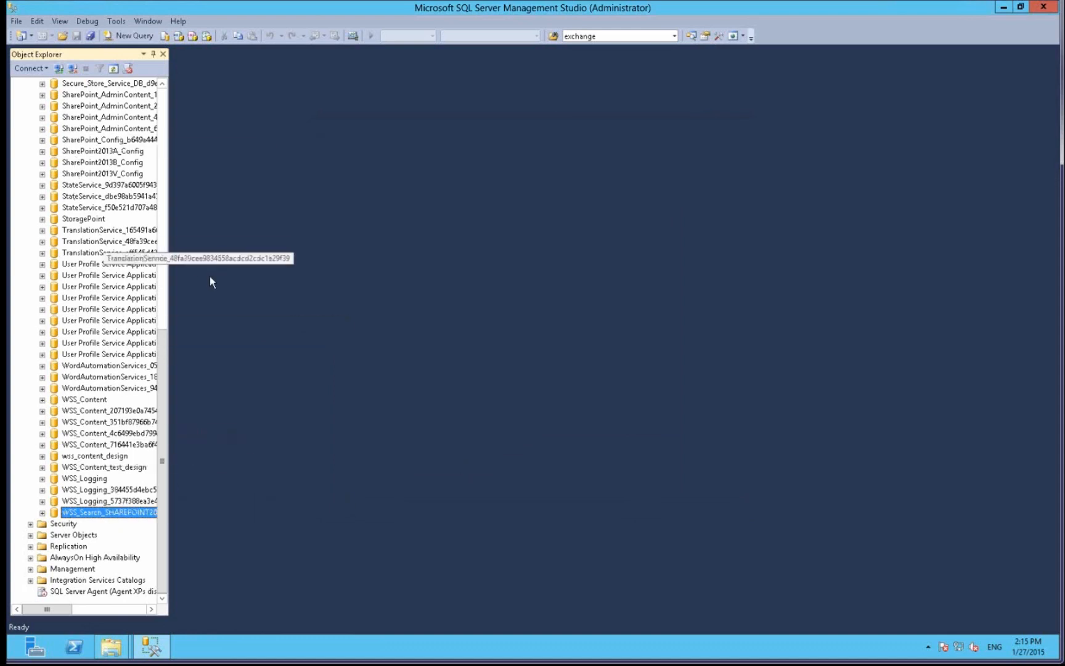
Switch to the DATA folder in File Explorer and select mtRolesDB_log, mtRolesDB_test, hsmDB, hsmDB_log, exchangeDB and exchangeDB_log together.
left_click(115, 646)
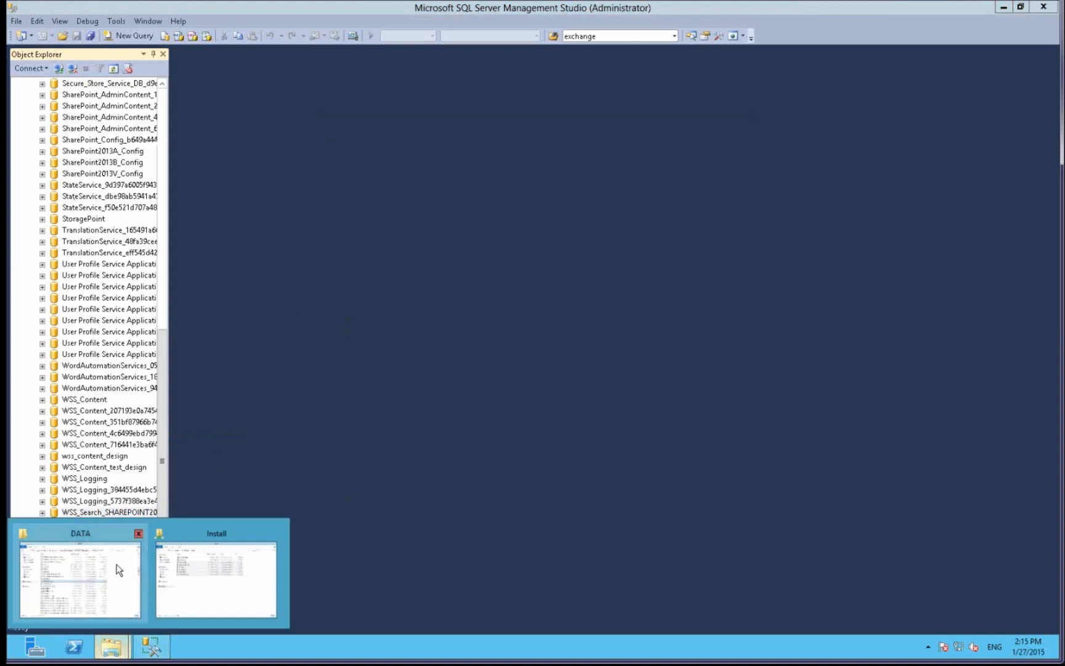
left_click(119, 569)
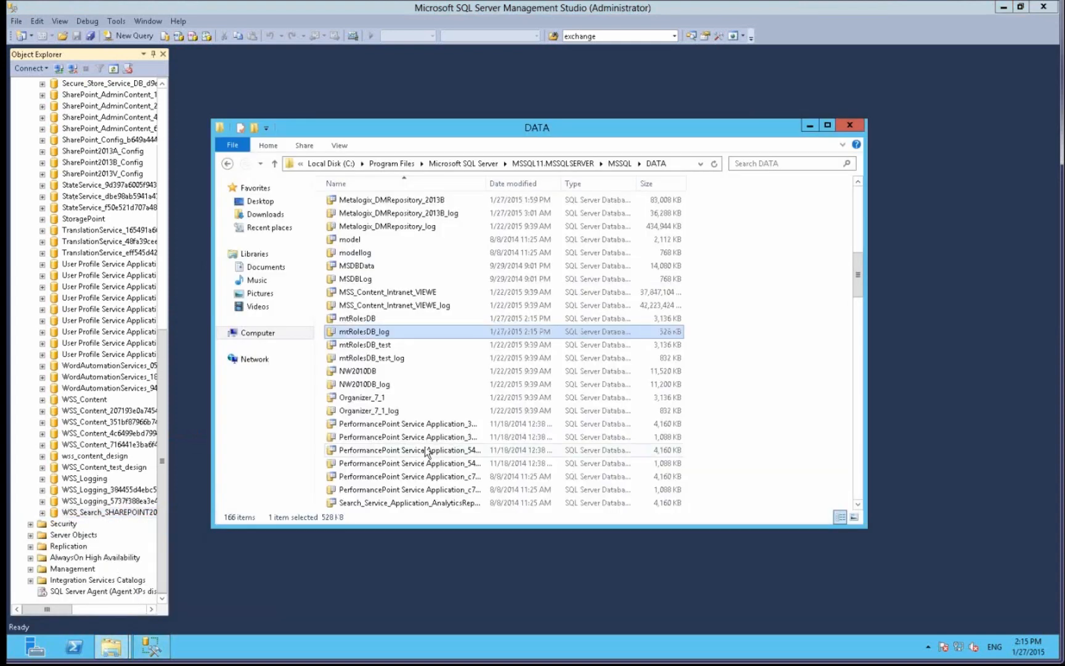
left_click(378, 348, "ctrl")
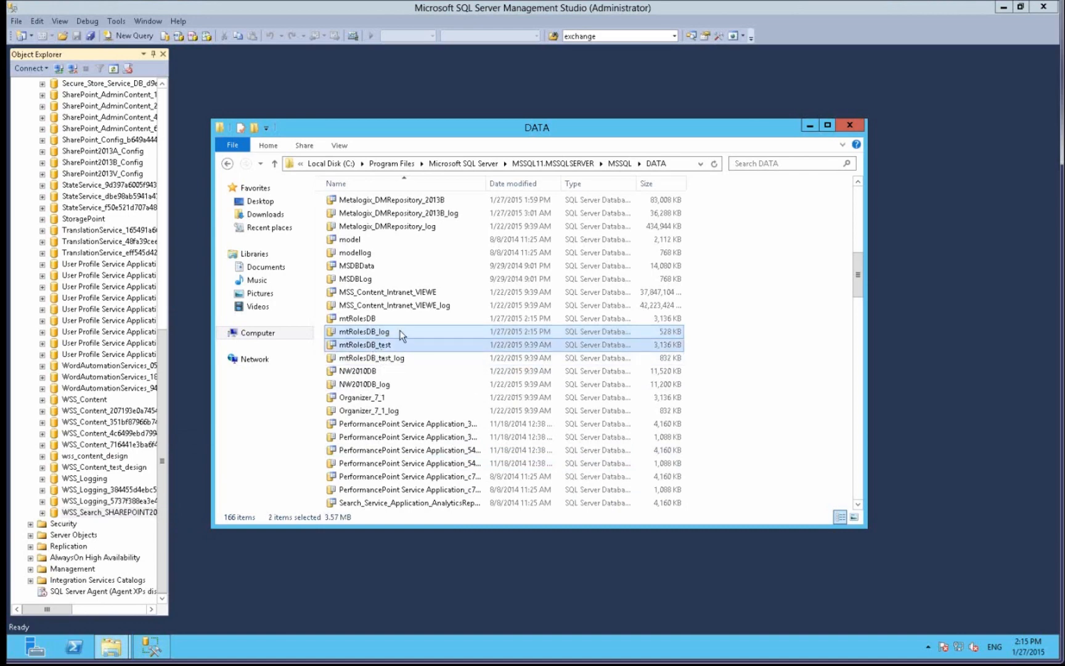
scroll(394, 320, "up", 6)
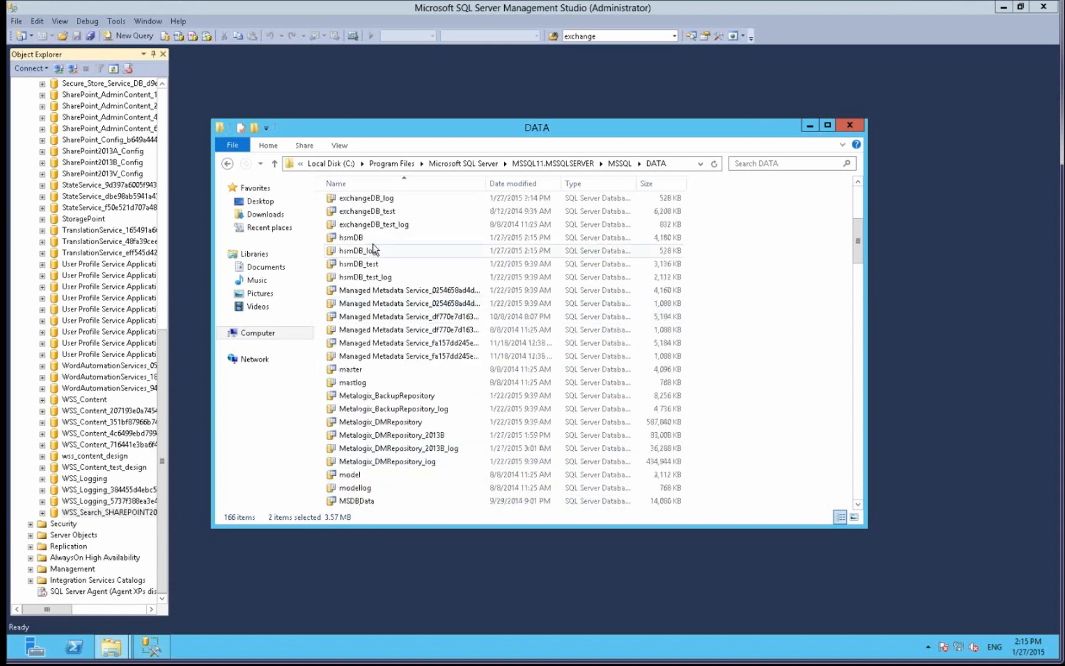
left_click(372, 238, "ctrl")
left_click(373, 250, "ctrl")
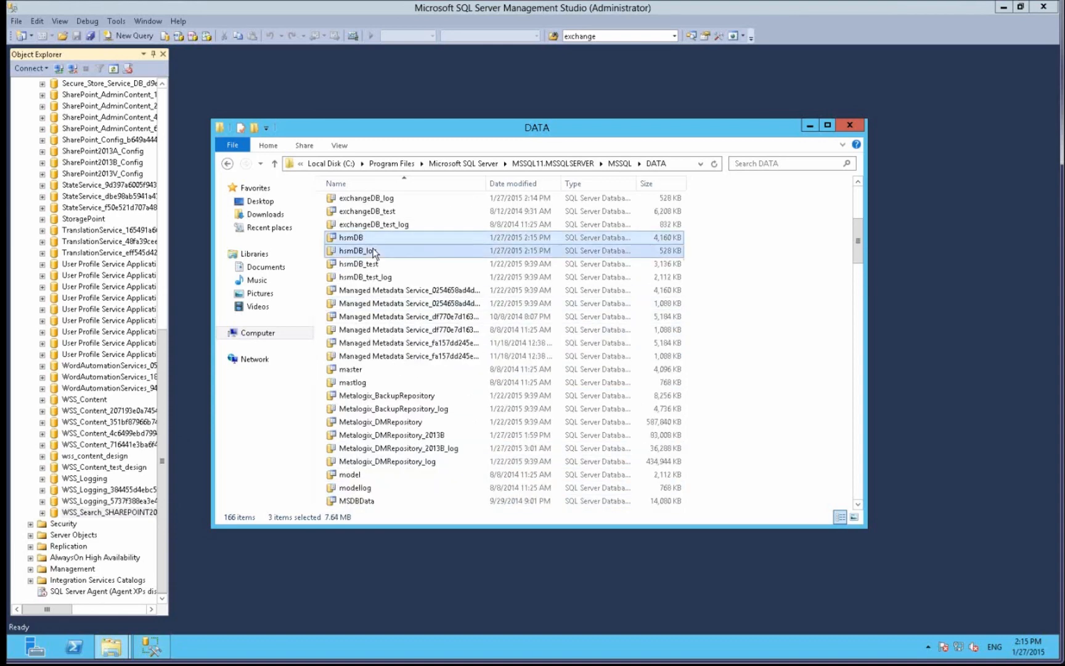
scroll(374, 253, "up", 1)
scroll(374, 253, "up", 1)
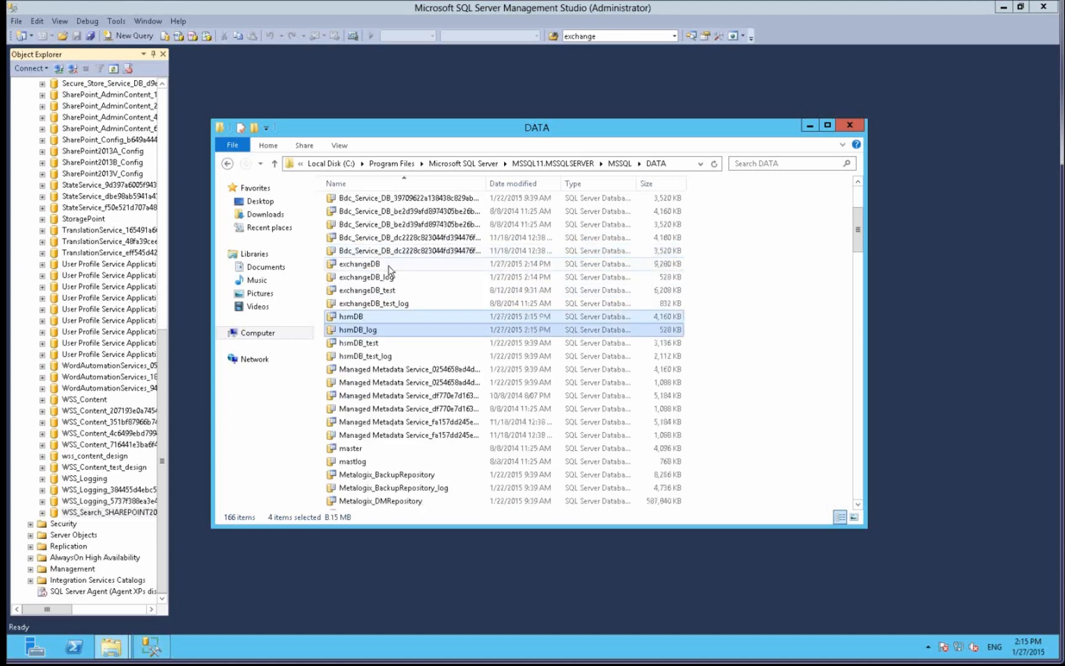
left_click(389, 266, "ctrl")
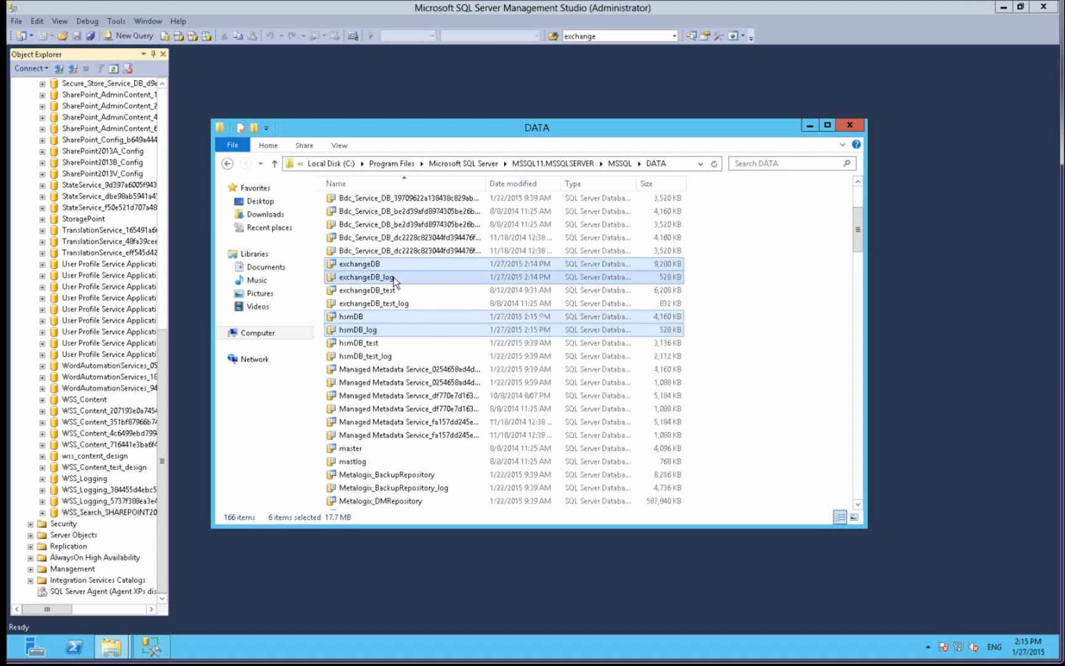
Bring up the Install network folder on 10.13.14.242 and place its window so the DATA folder's files stay visible.
left_click(111, 646)
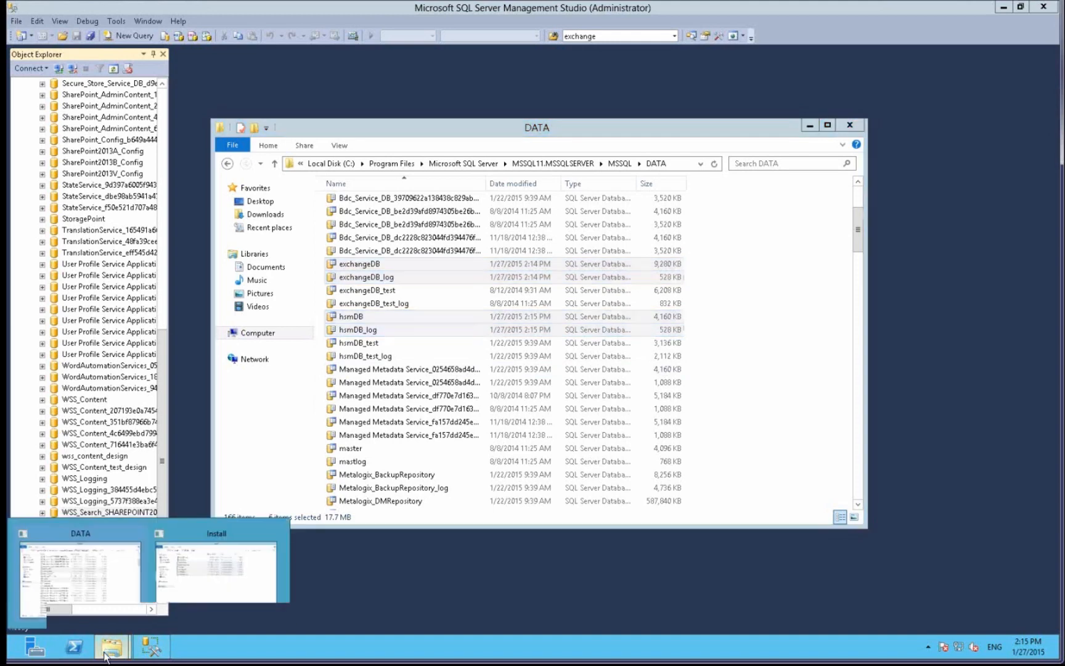
left_click(191, 579)
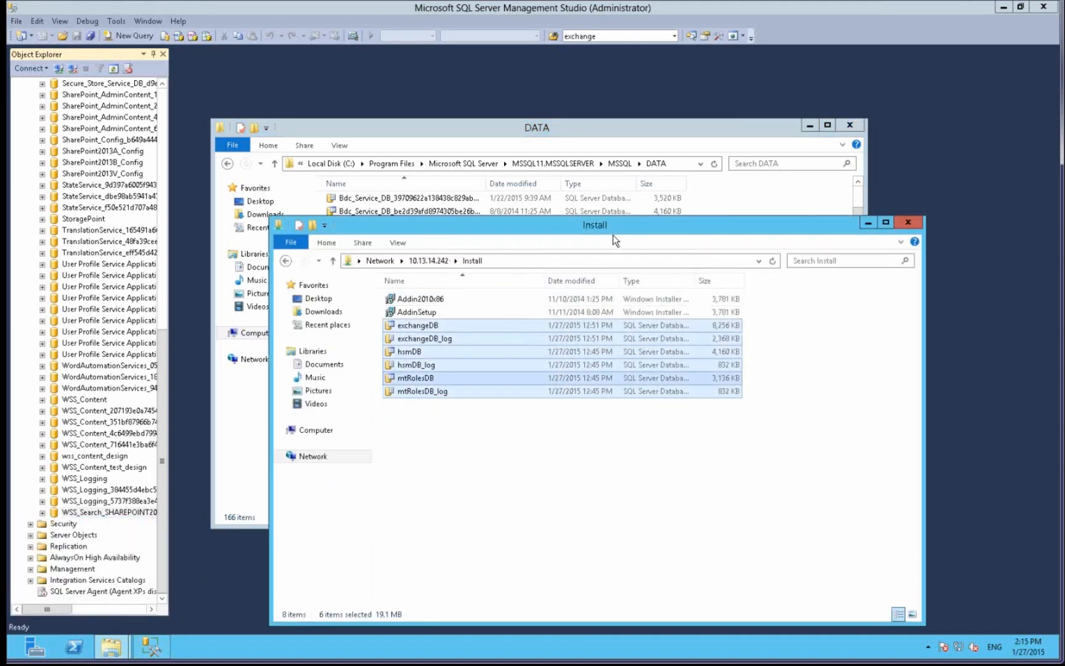
left_click_drag(623, 222, 809, 248)
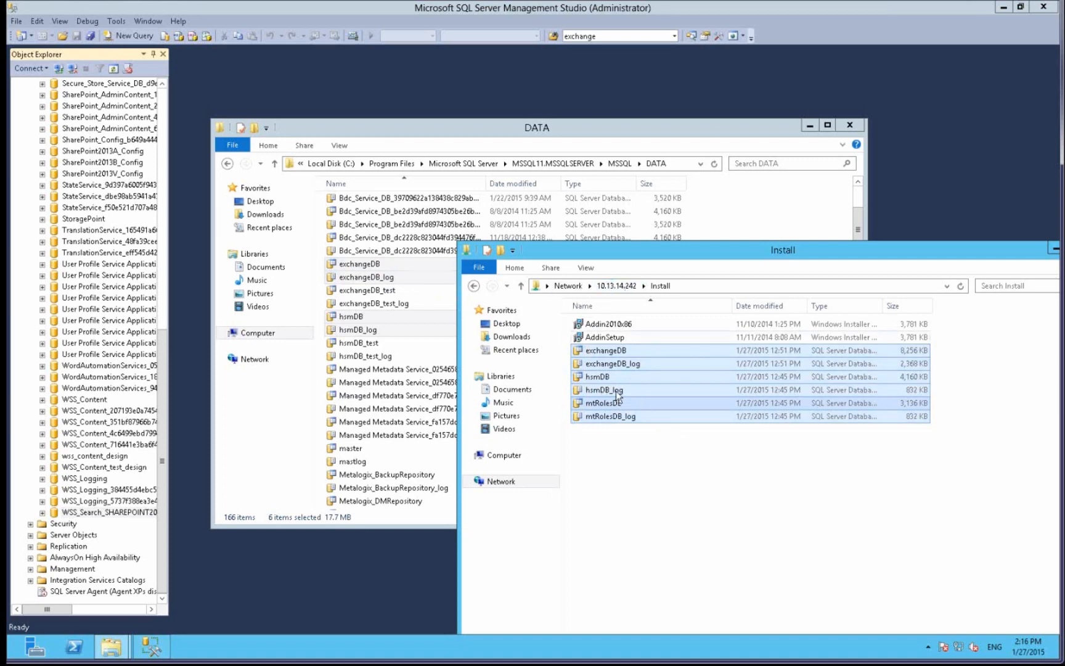
Switch to the 10.13.14.242 remote desktop session, bring up SQL Server Management Studio, and open the Install folder holding the database files.
mouse_move(488, 2)
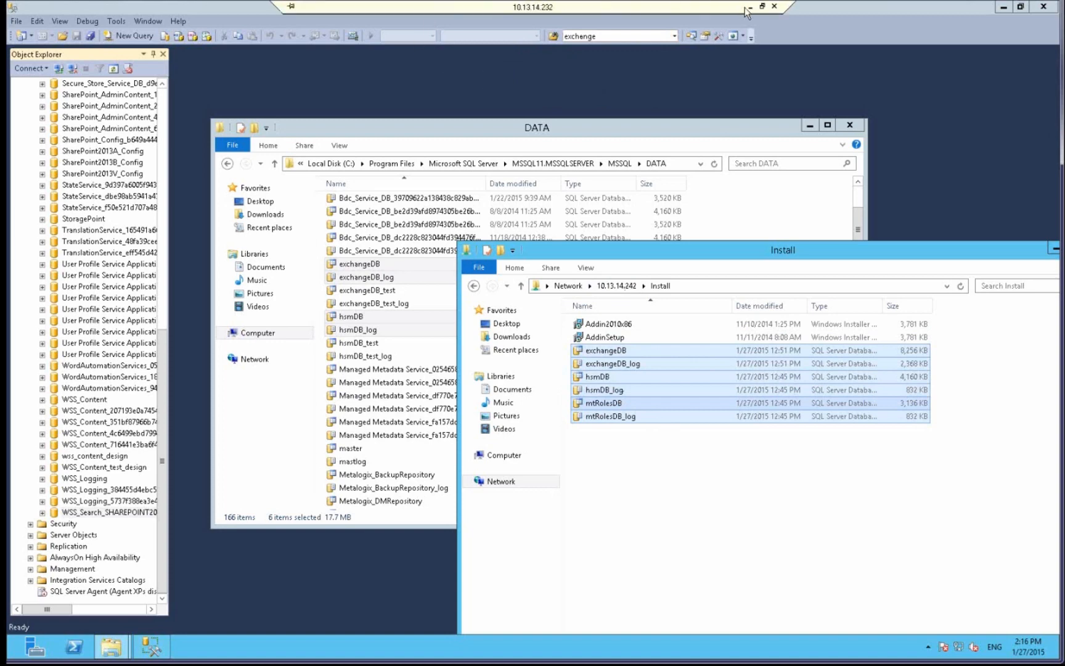
left_click(750, 6)
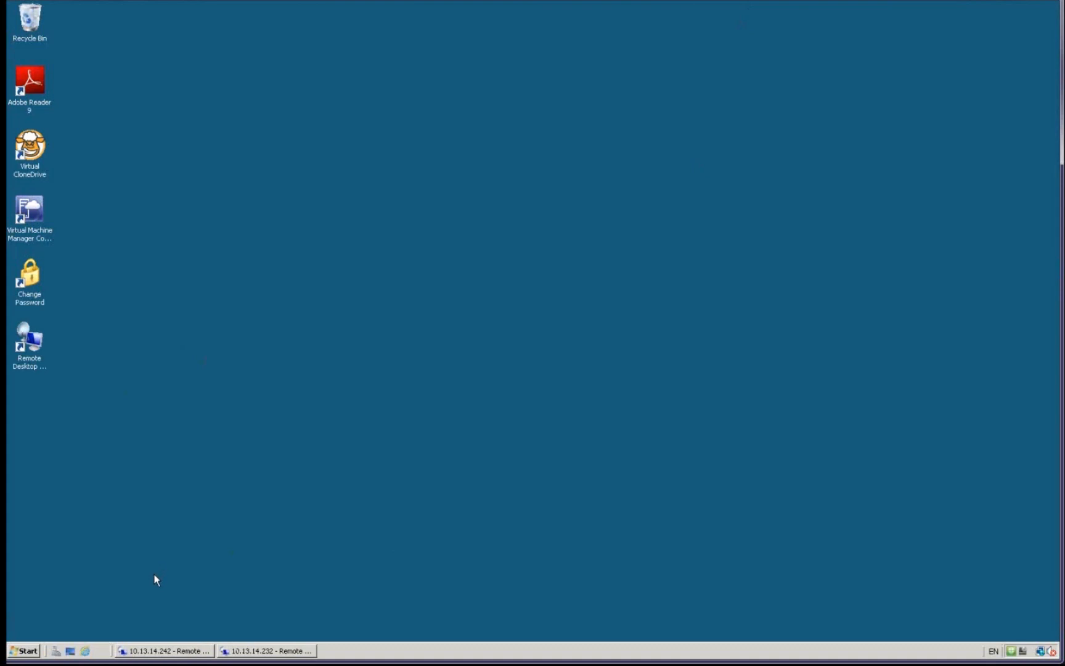
left_click(165, 650)
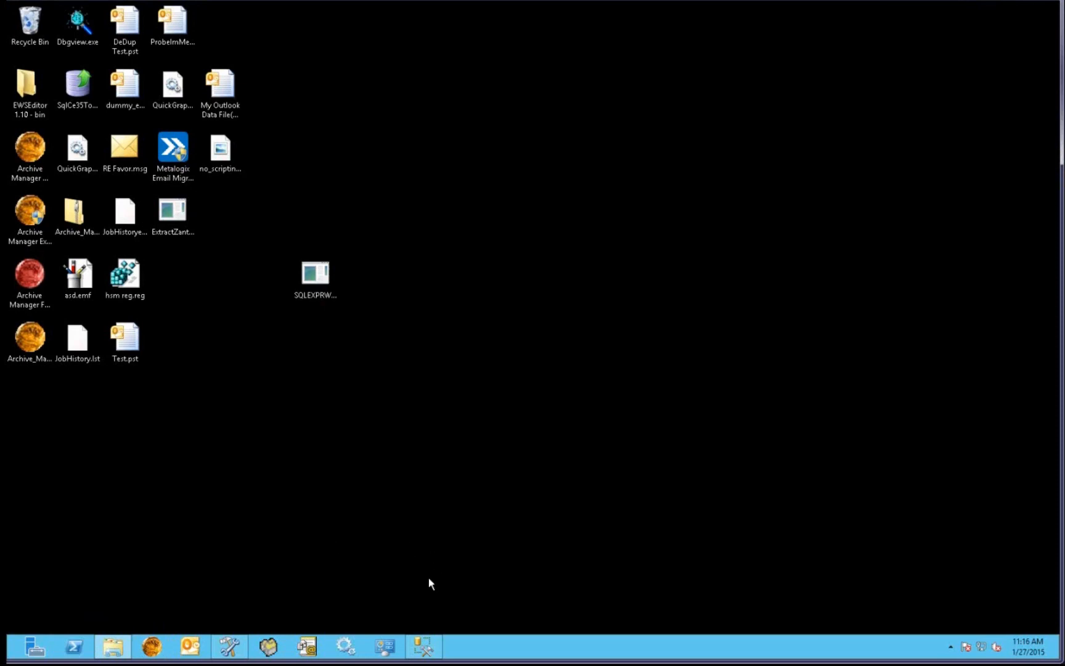
mouse_move(424, 647)
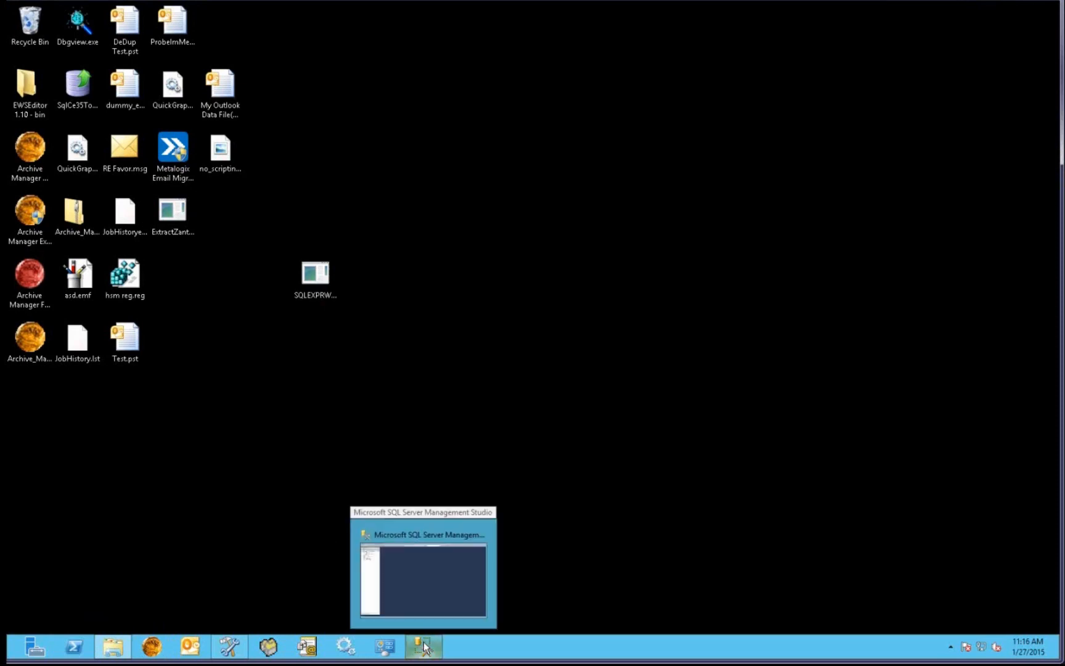
left_click(425, 647)
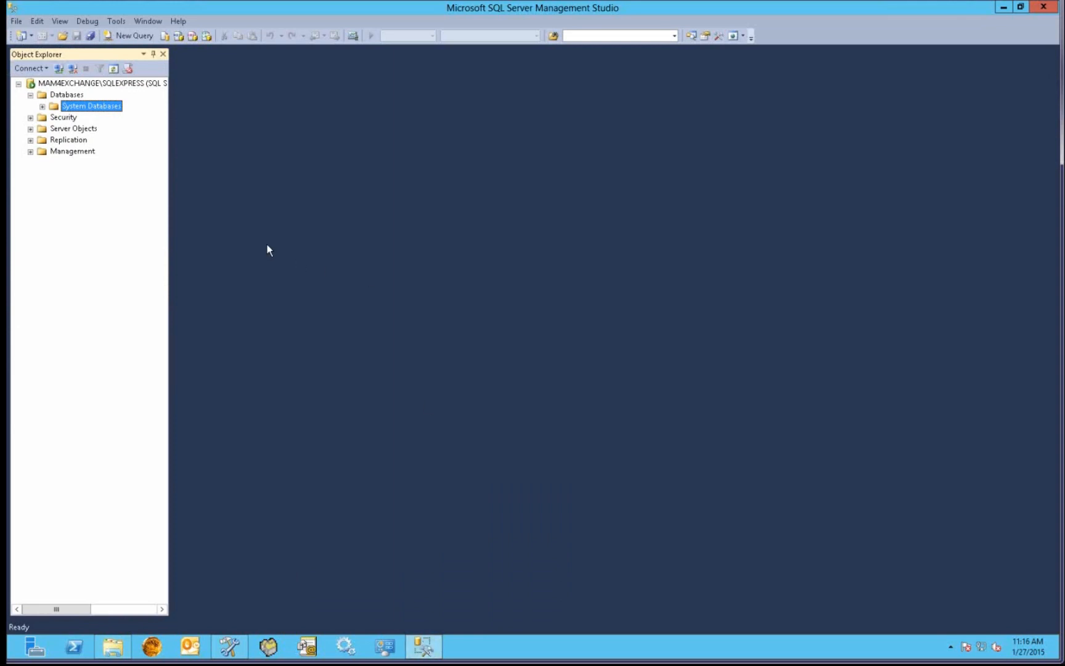
left_click(126, 653)
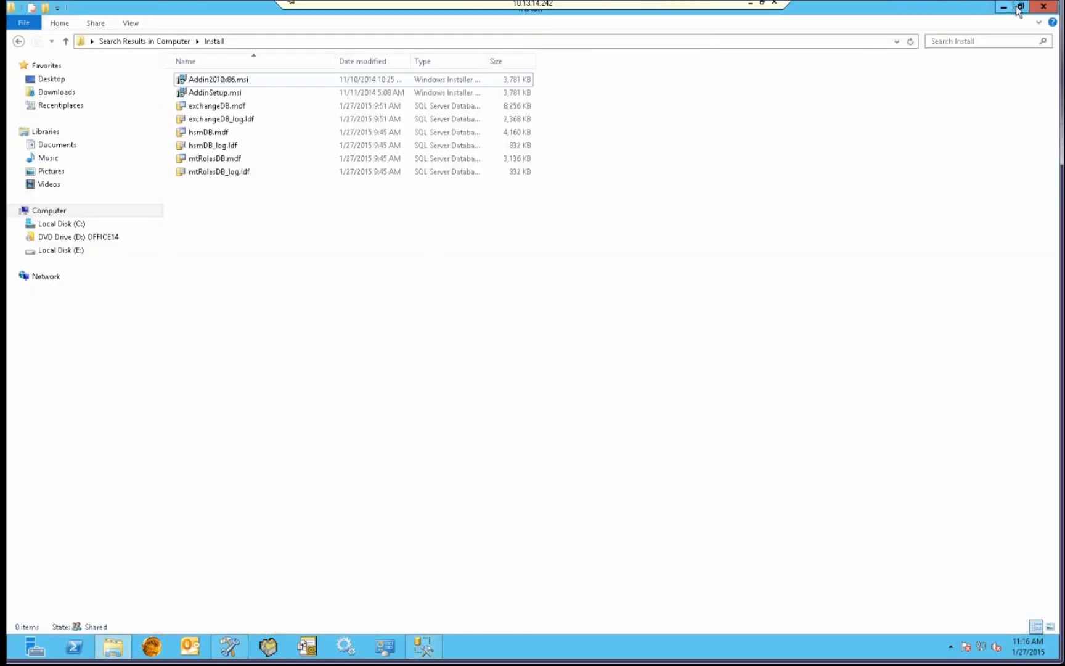
Shrink the Install folder window and move it clear of Object Explorer, then start attaching databases to the SQLEXPRESS server.
left_click(1021, 8)
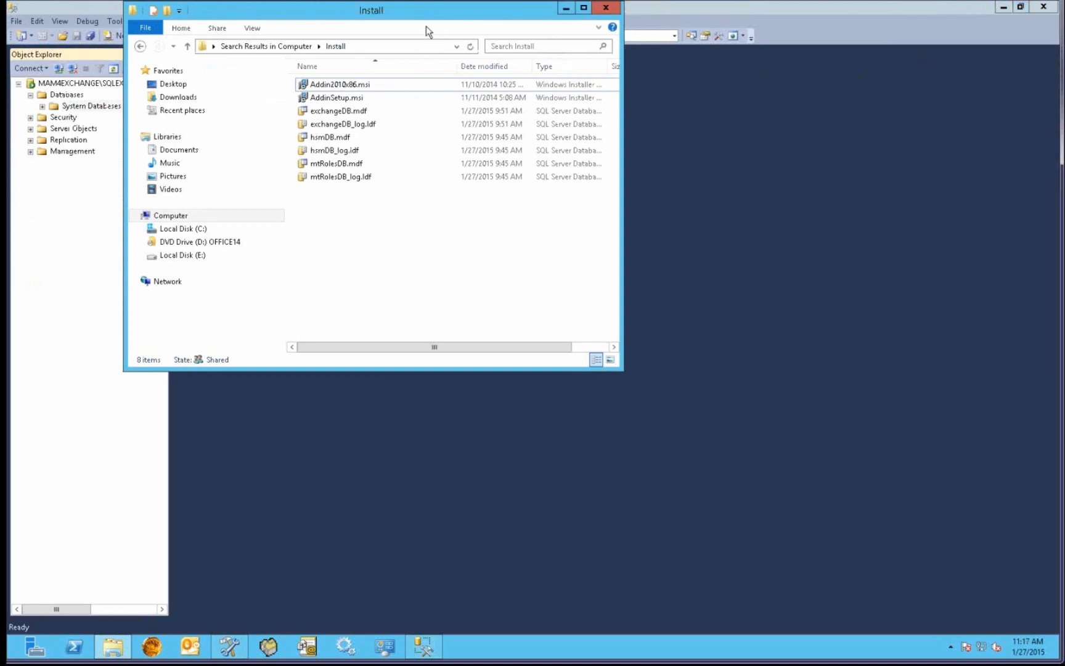
left_click_drag(422, 14, 735, 120)
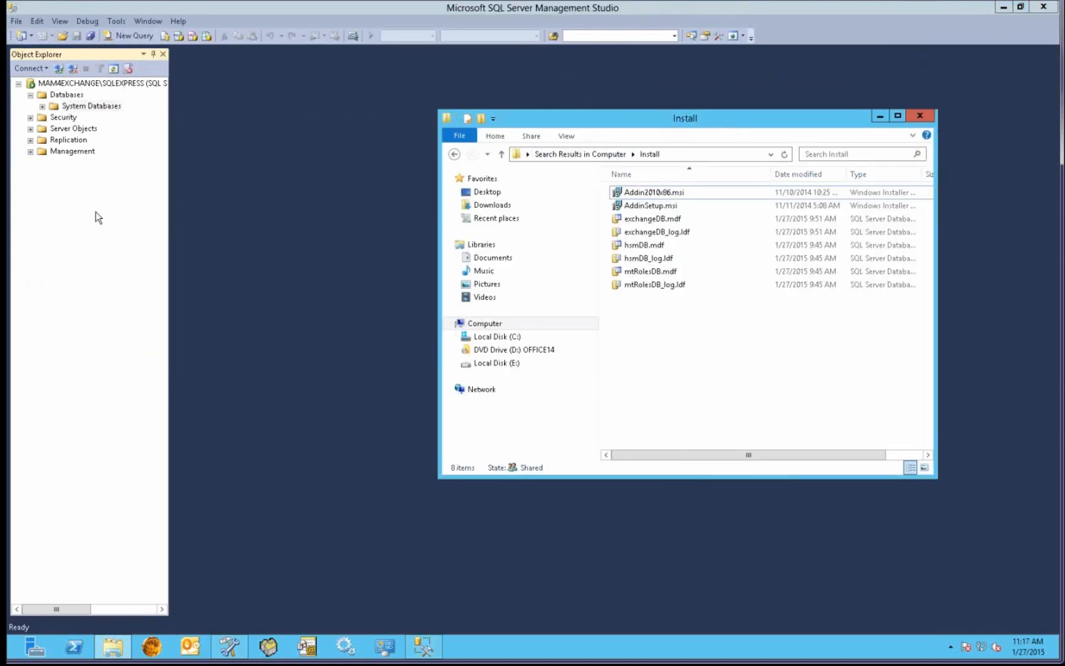
left_click(51, 200)
left_click(91, 106)
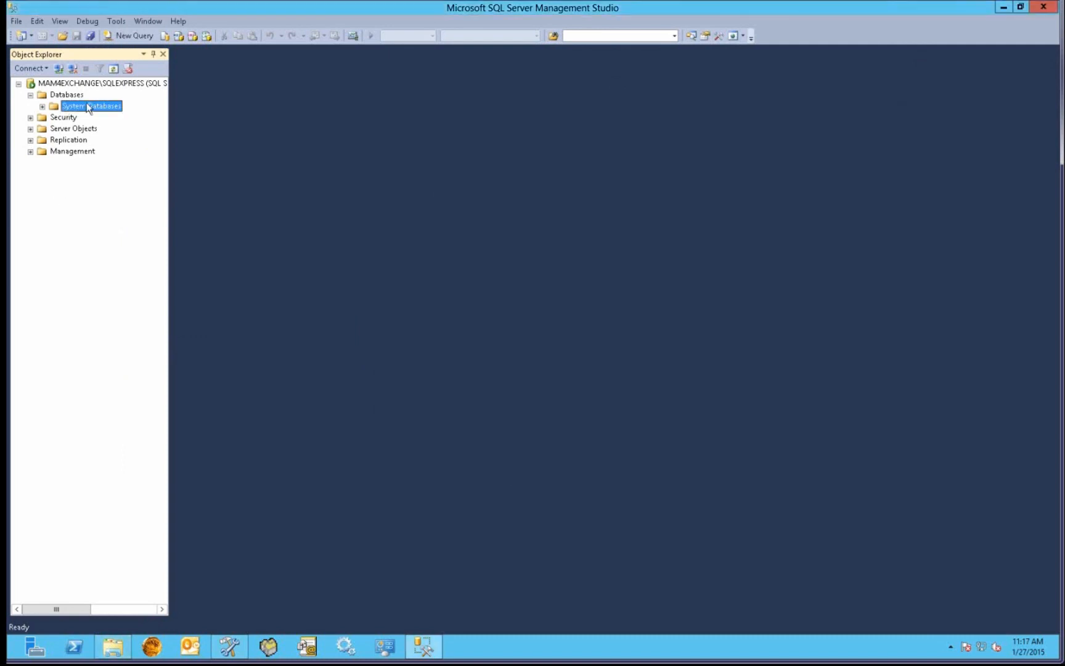
left_click(66, 95)
right_click(70, 95)
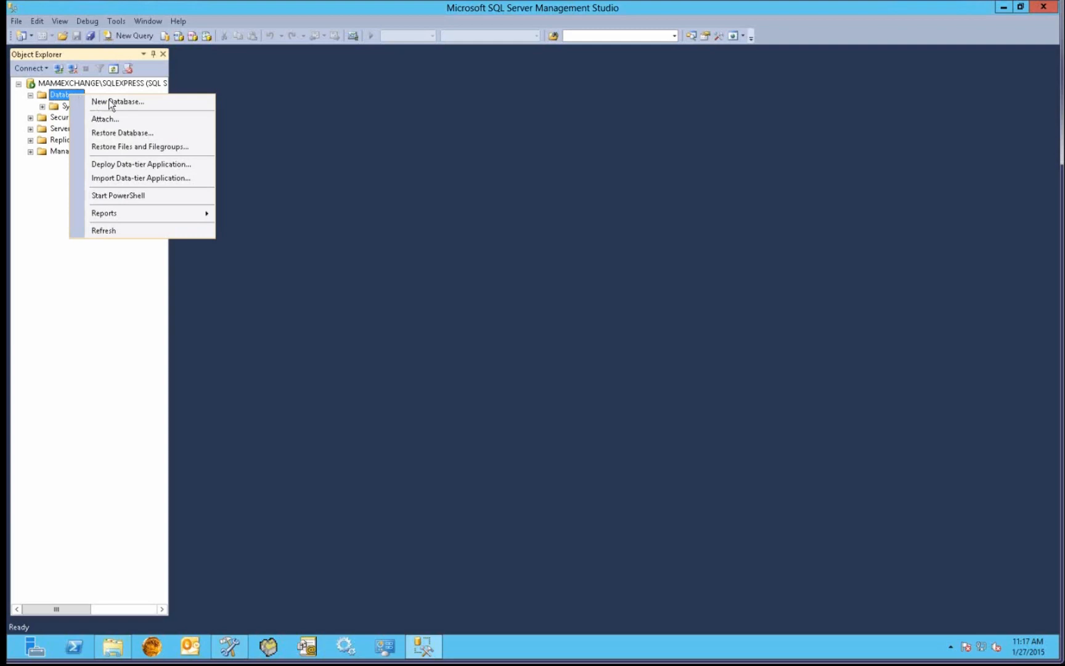
left_click(113, 120)
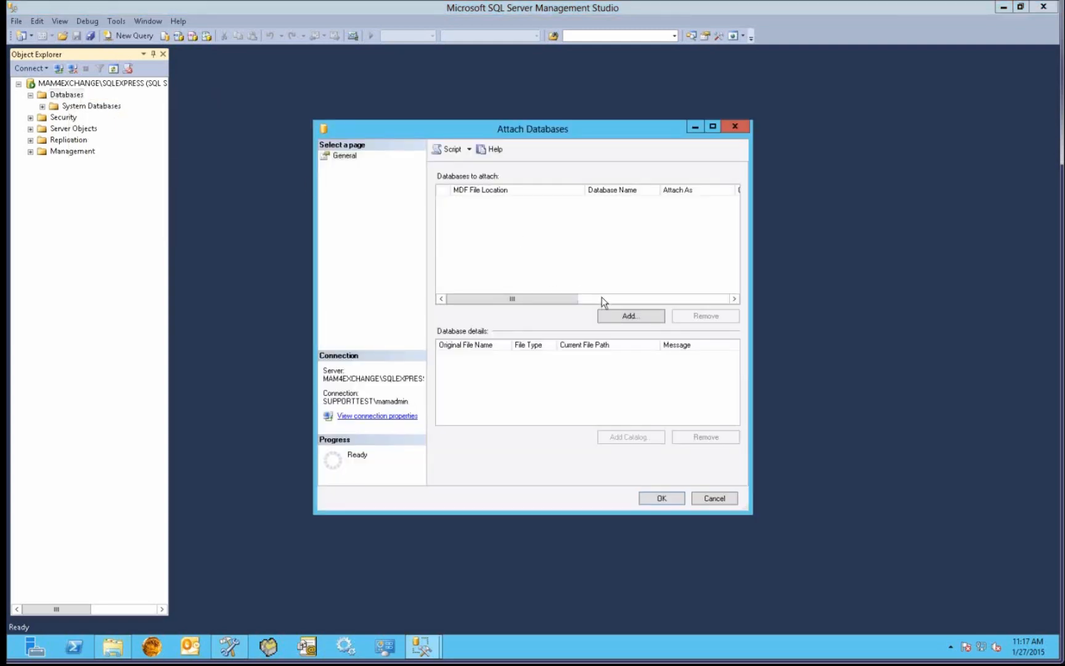
Add exchangeDB.mdf from C:\Install to the databases to attach.
left_click(652, 315)
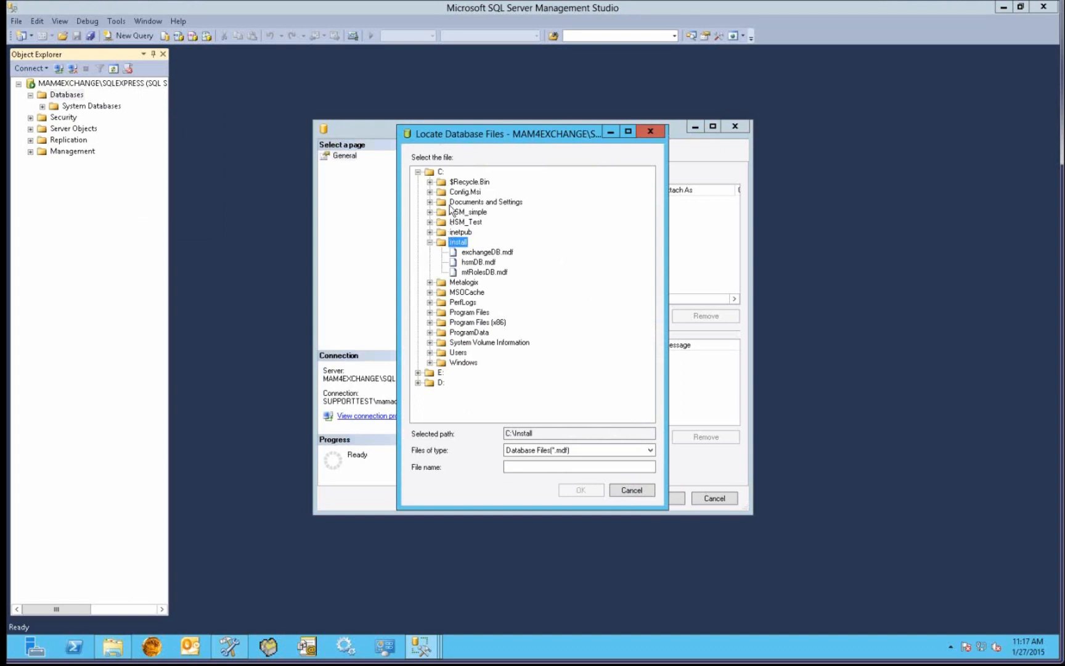
left_click(476, 253)
left_click(475, 262)
left_click(486, 273)
left_click(487, 263)
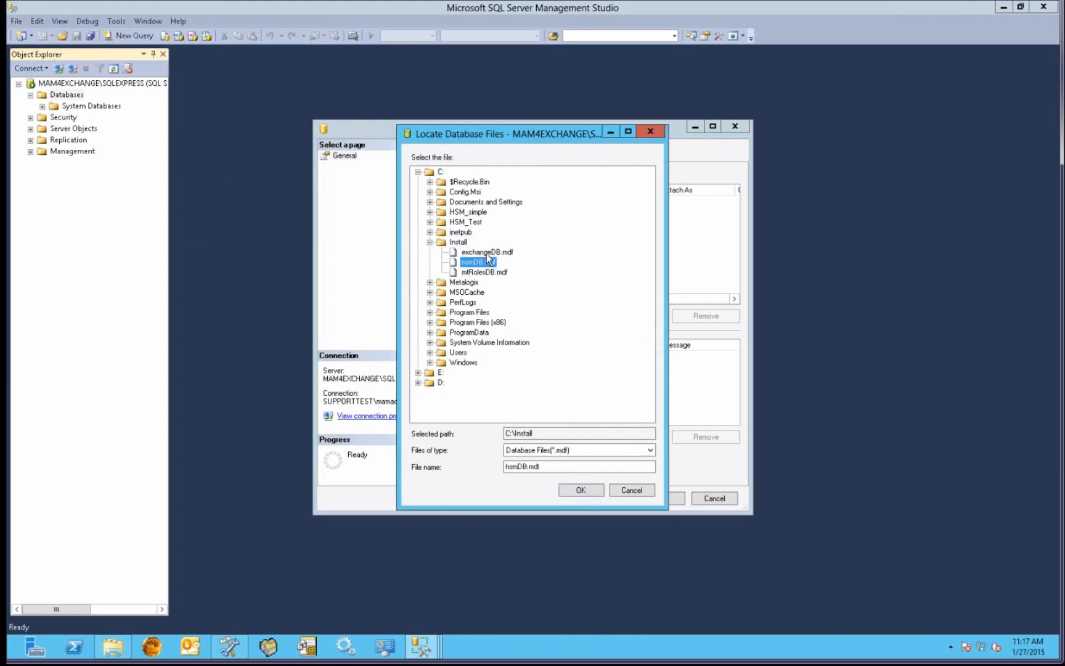
left_click(487, 254)
left_click(579, 492)
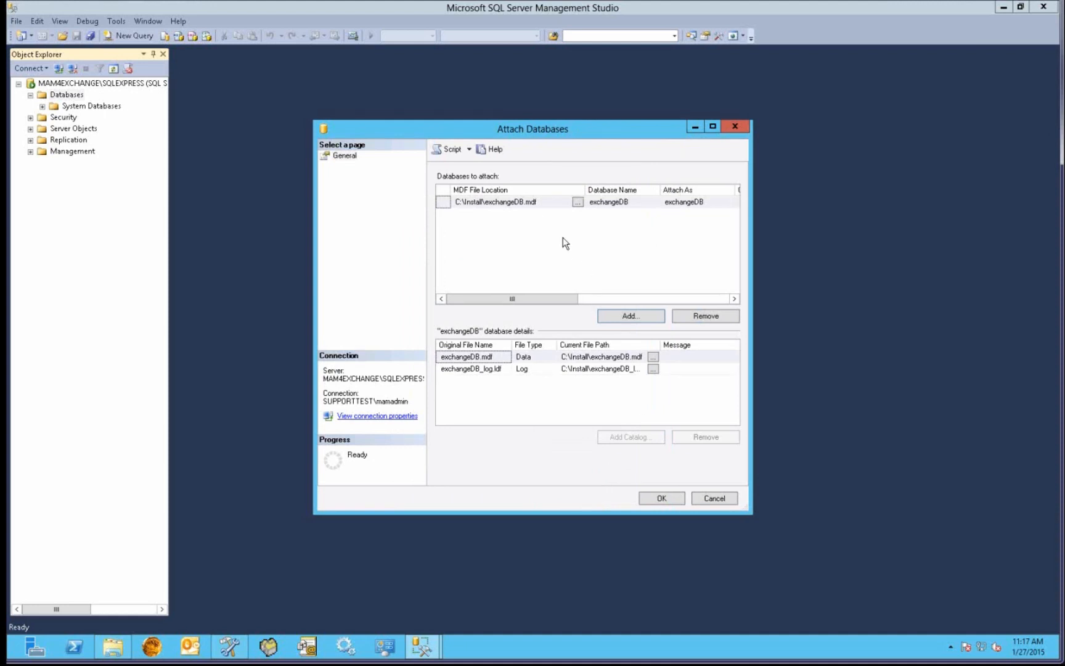
Add hsmDB.mdf and mtRolesDB.mdf from C:\Install to the list and attach all three databases.
left_click(608, 318)
left_click(475, 262)
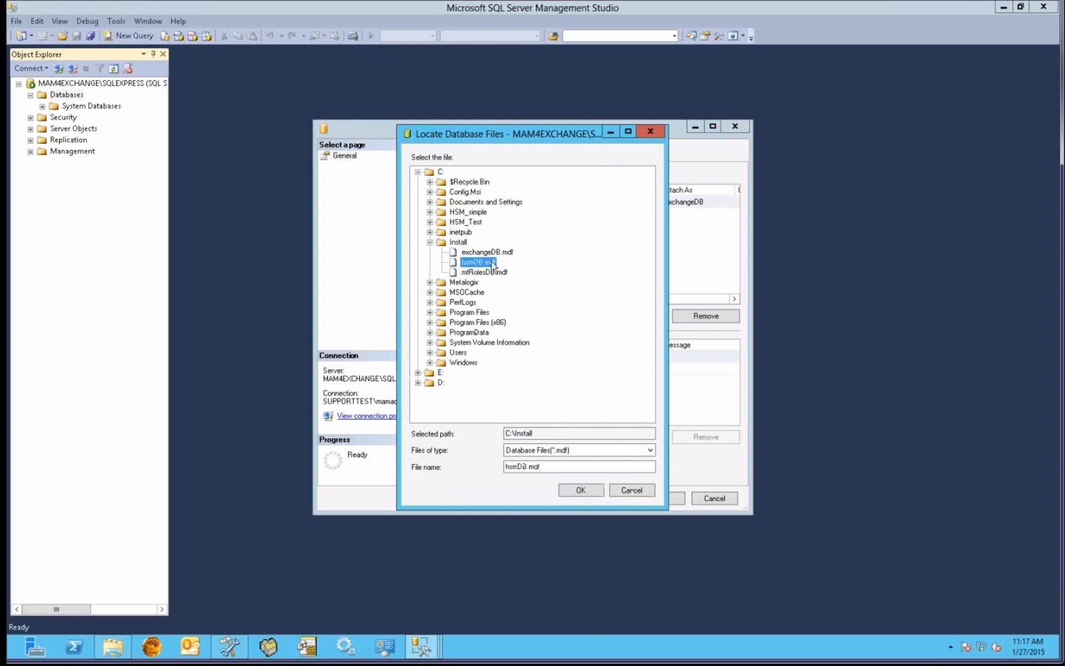
left_click(579, 490)
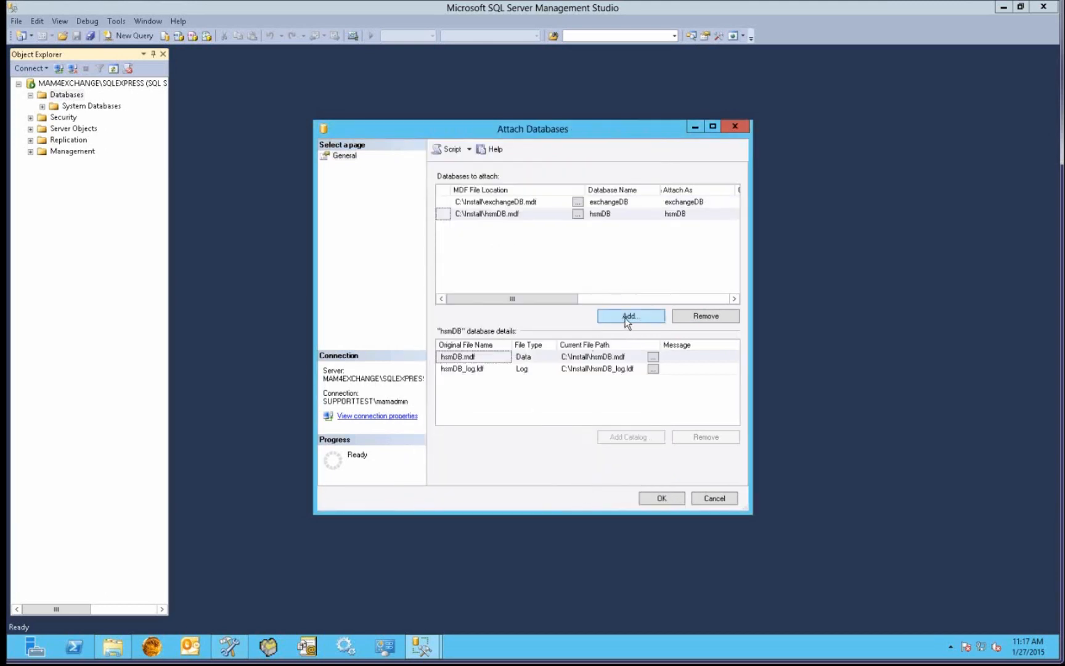
left_click(627, 318)
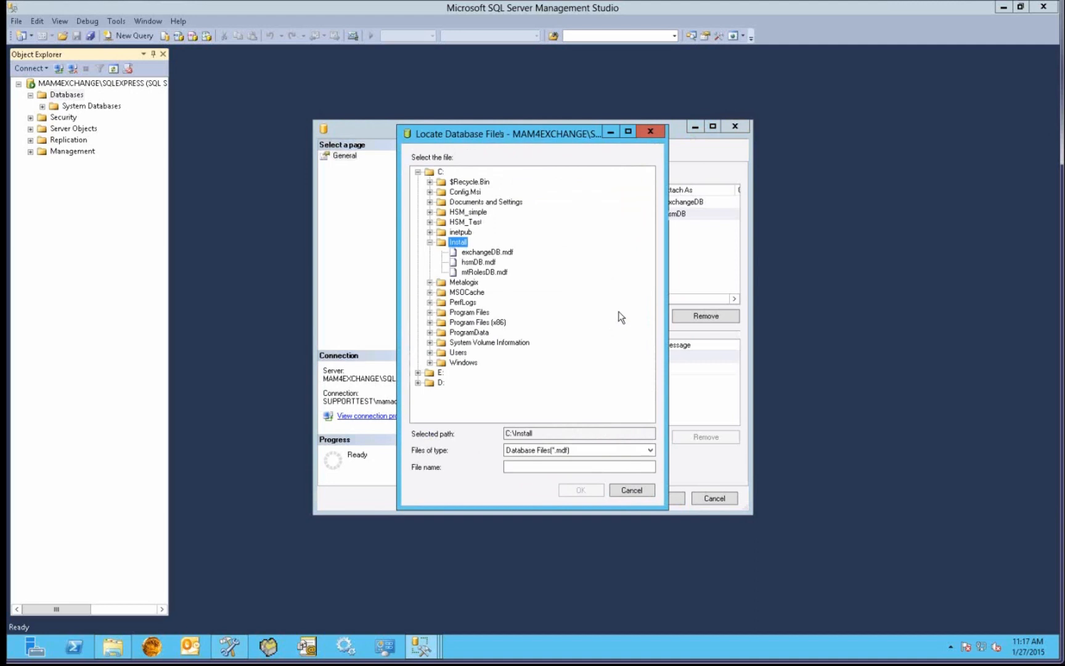
left_click(490, 272)
left_click(578, 490)
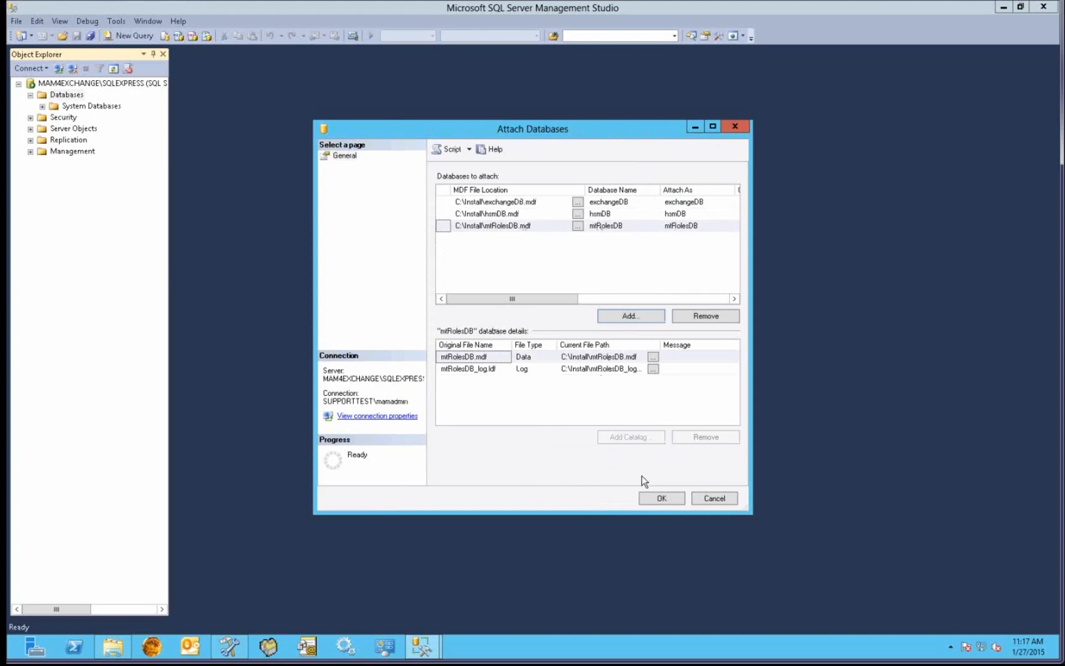
left_click(661, 499)
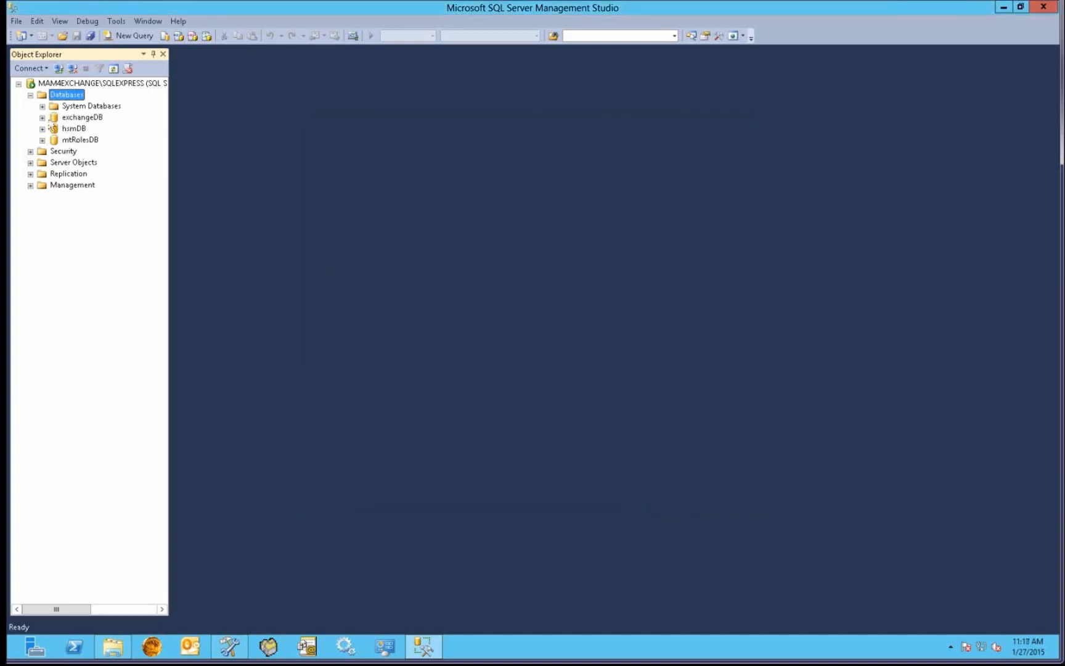
Examine the tables of the attached exchangeDB database, then collapse the table list.
left_click(42, 117)
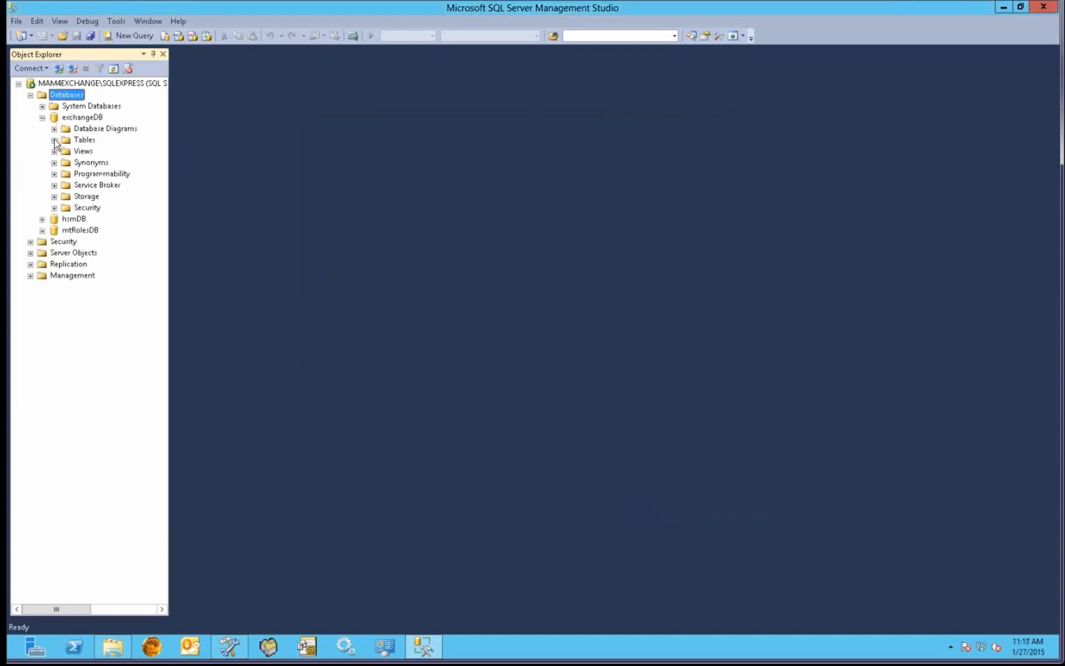
left_click(55, 140)
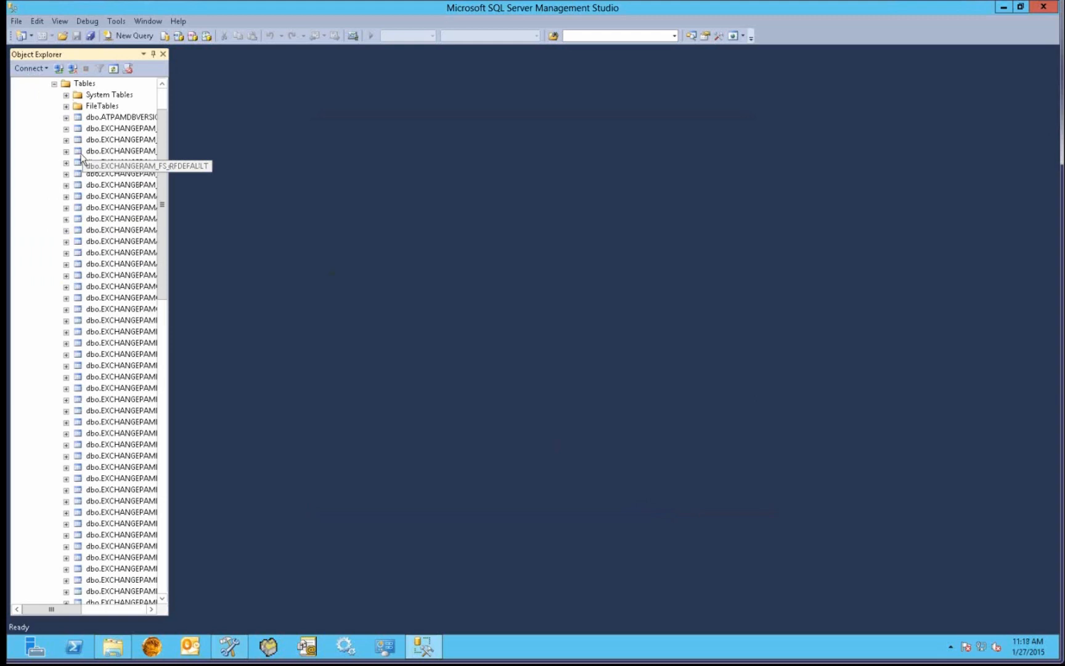
left_click(54, 83)
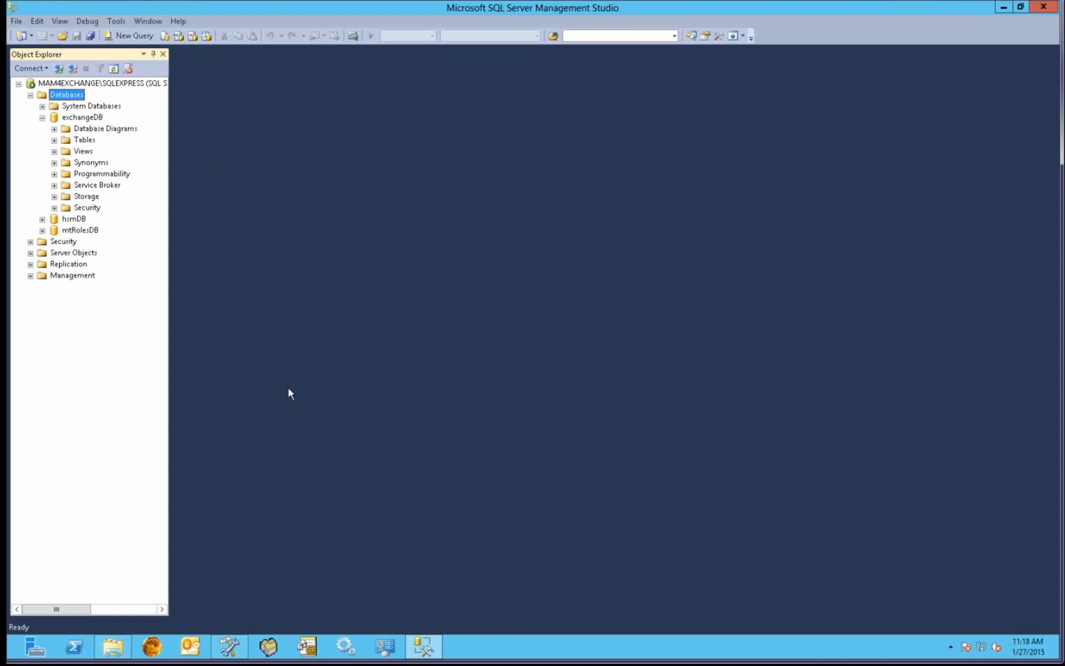
Switch to Archive Manager Configuration, searching the apps for "config", and show the Exchange Archive database settings.
left_click(236, 651)
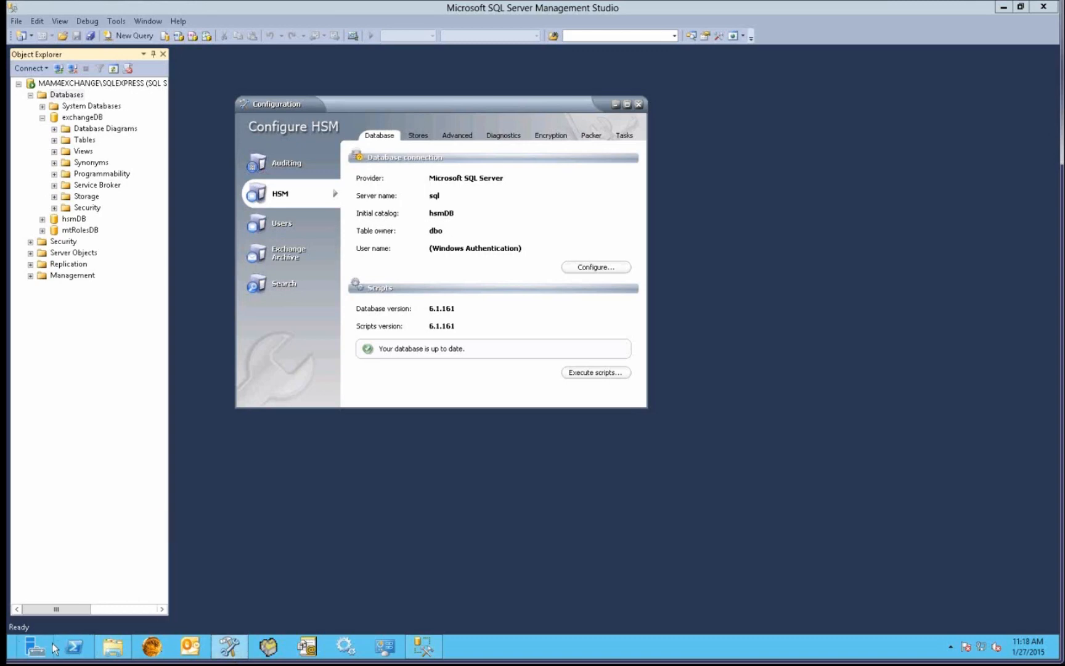
left_click(9, 659)
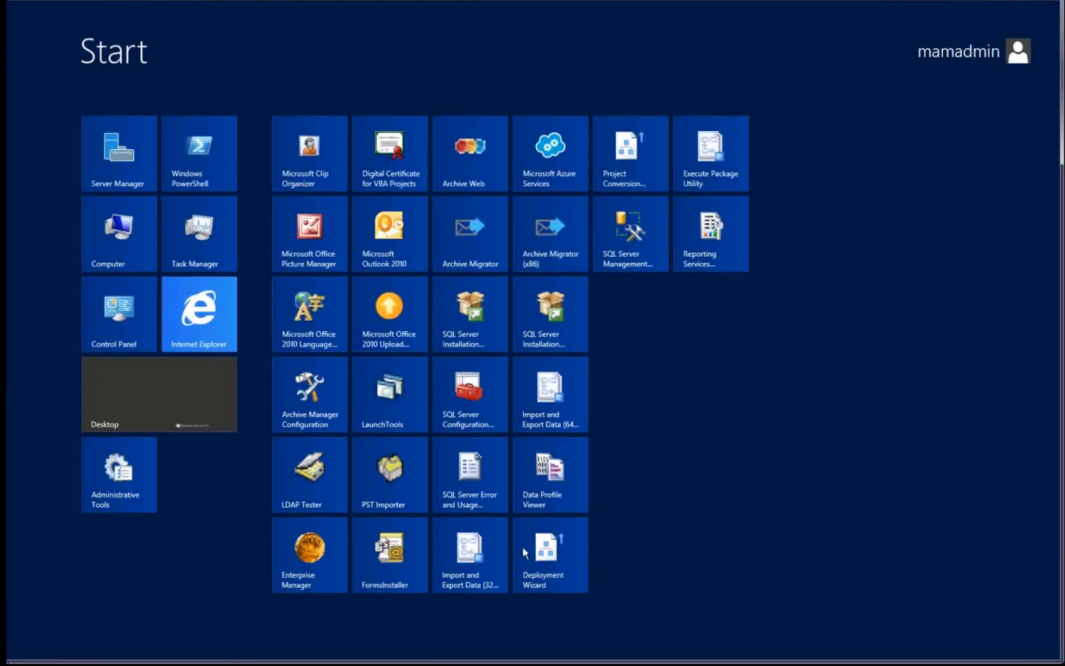
type("config")
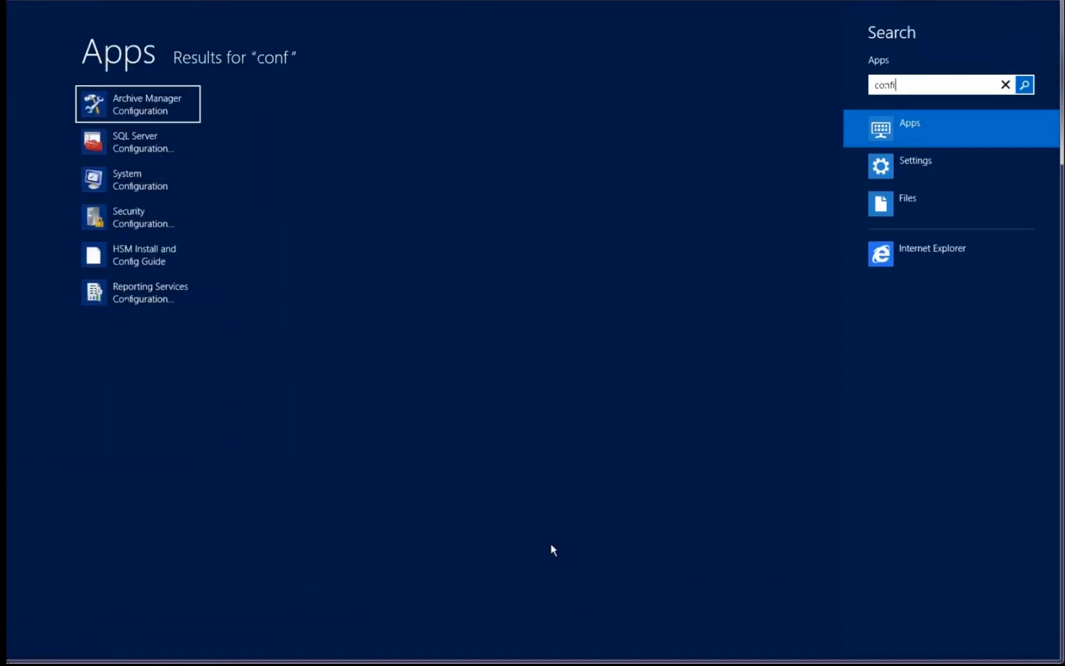
left_click(161, 112)
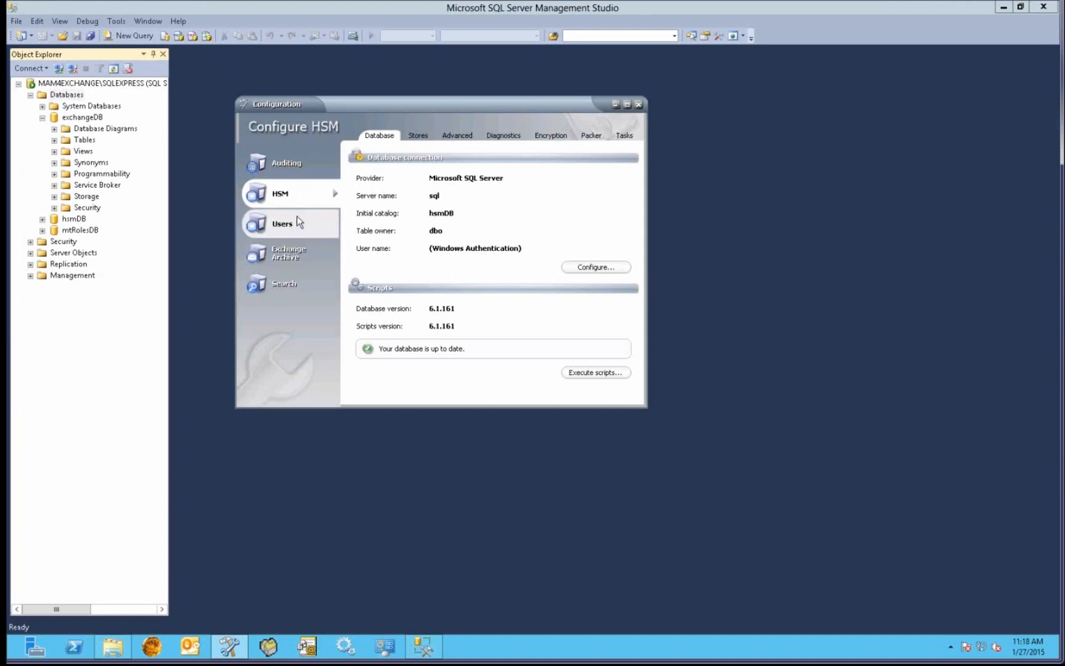
left_click(306, 264)
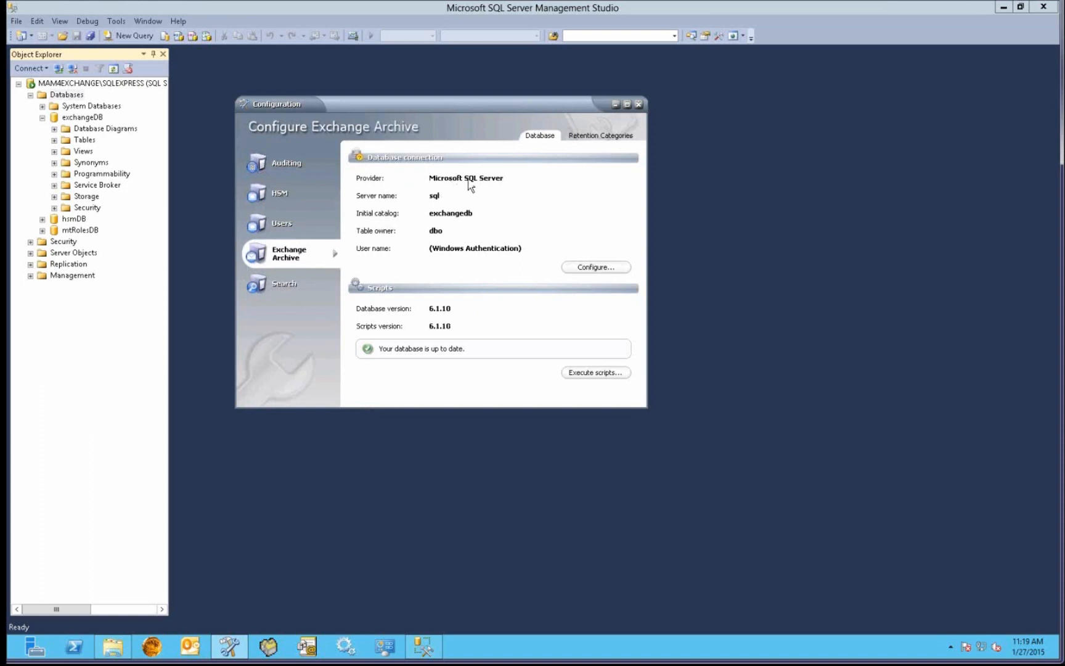
Configure the Exchange Archive's Microsoft SQL Server connection with the server name (local) and submit the connection parameters.
left_click(587, 270)
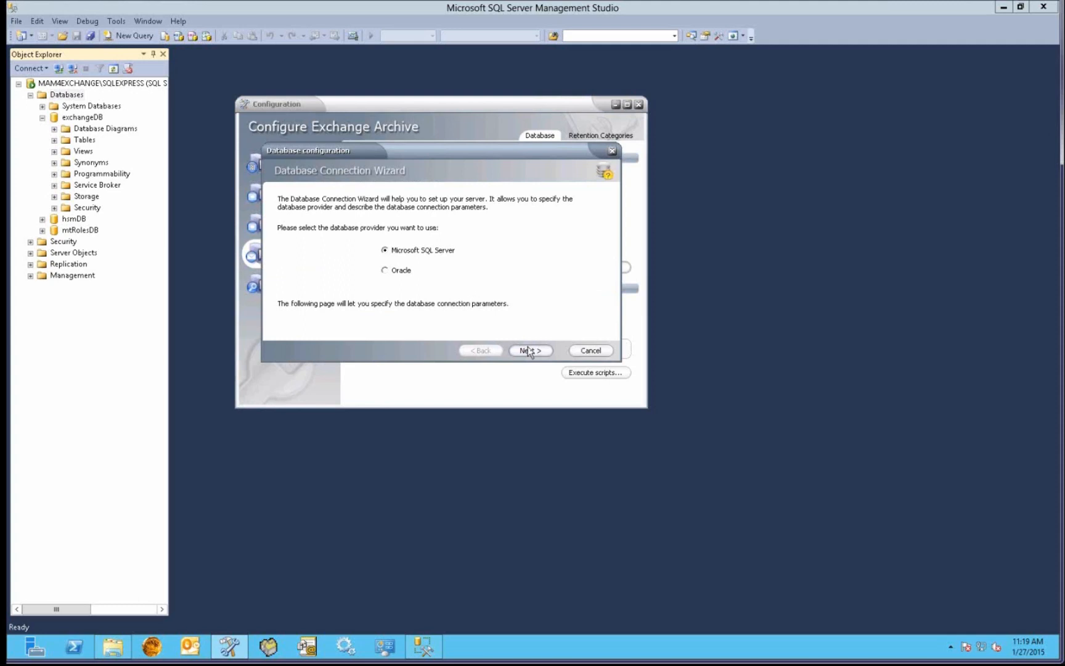
left_click(579, 351)
left_click(584, 269)
left_click(528, 351)
left_click(406, 236)
double_click(404, 237)
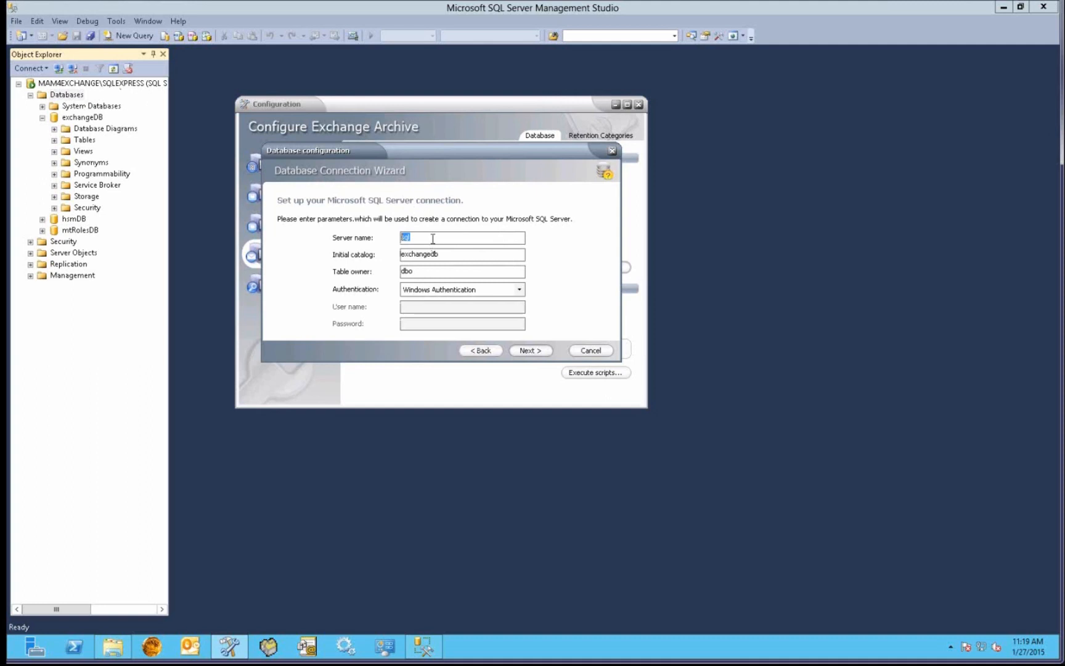
type("(lo")
left_click(533, 351)
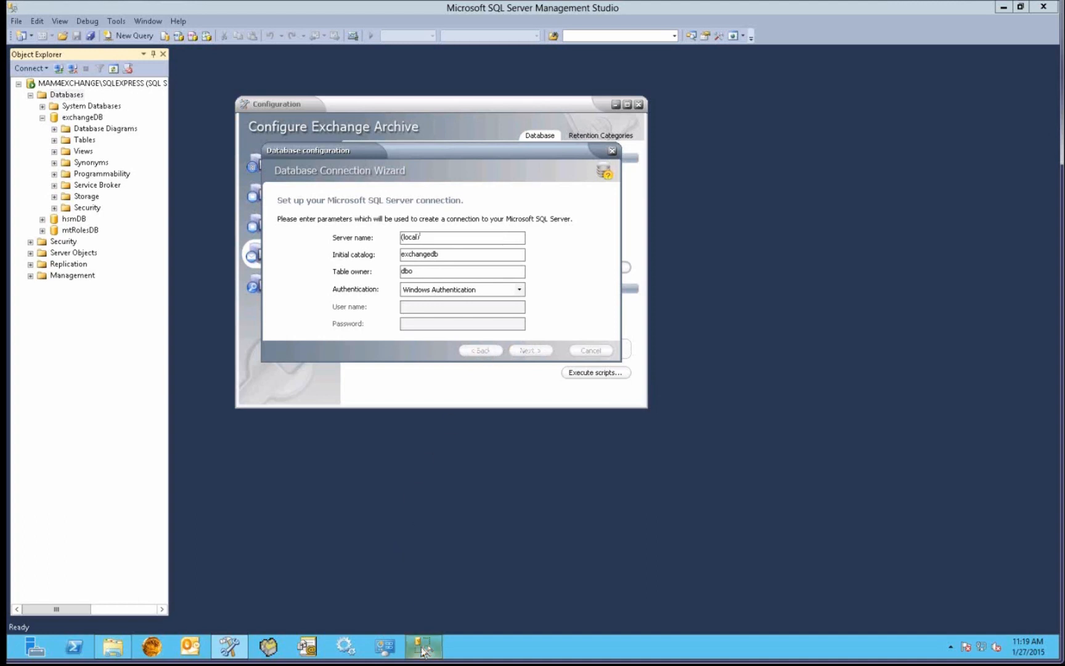
Switch to SQL Server Management Studio and open the properties of the SUPPORTTEST\mamadmin login.
mouse_move(425, 651)
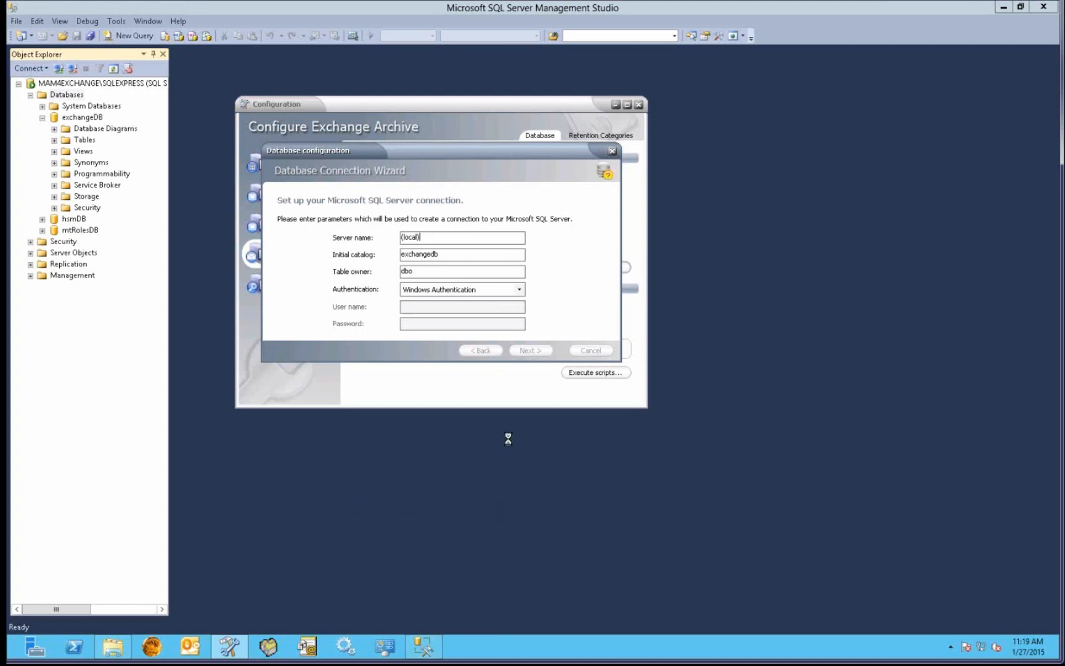
left_click(429, 652)
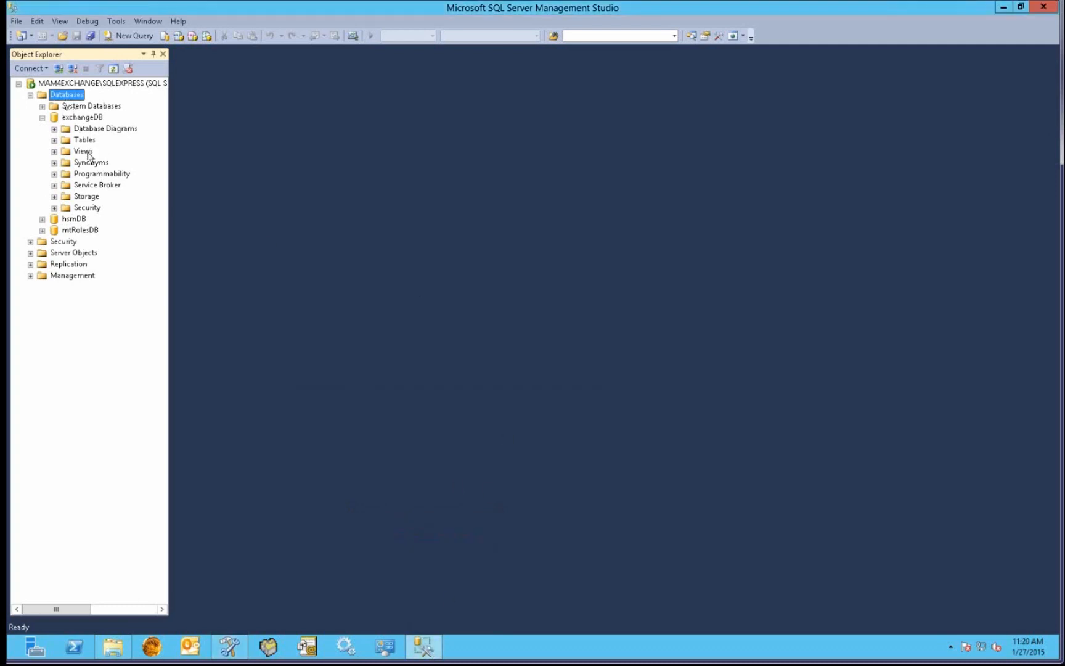
left_click(42, 117)
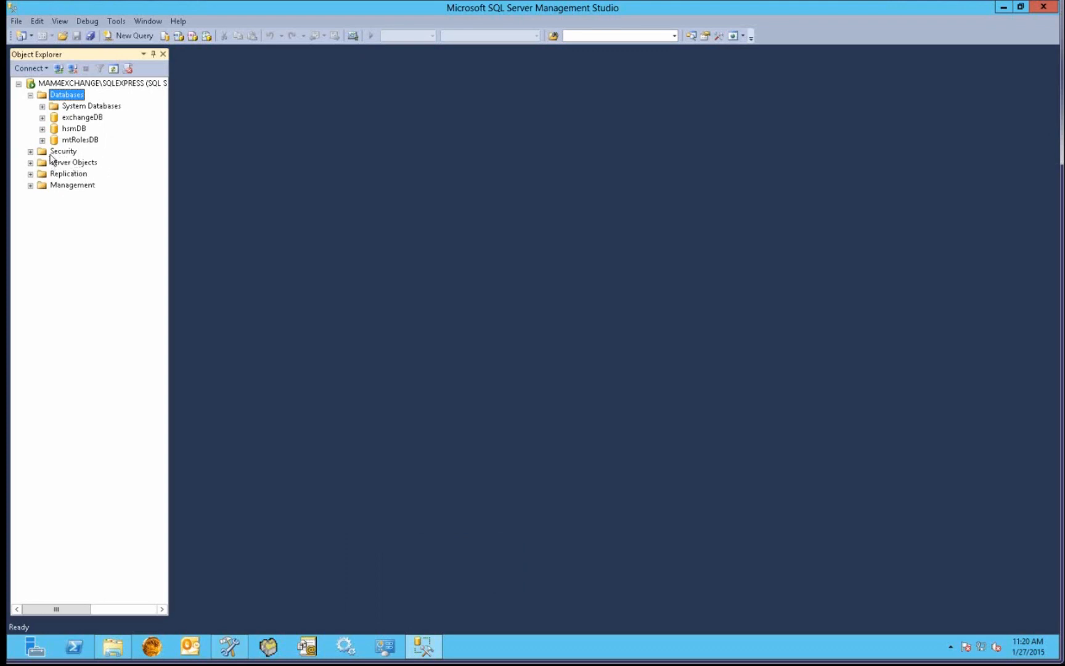
left_click(30, 151)
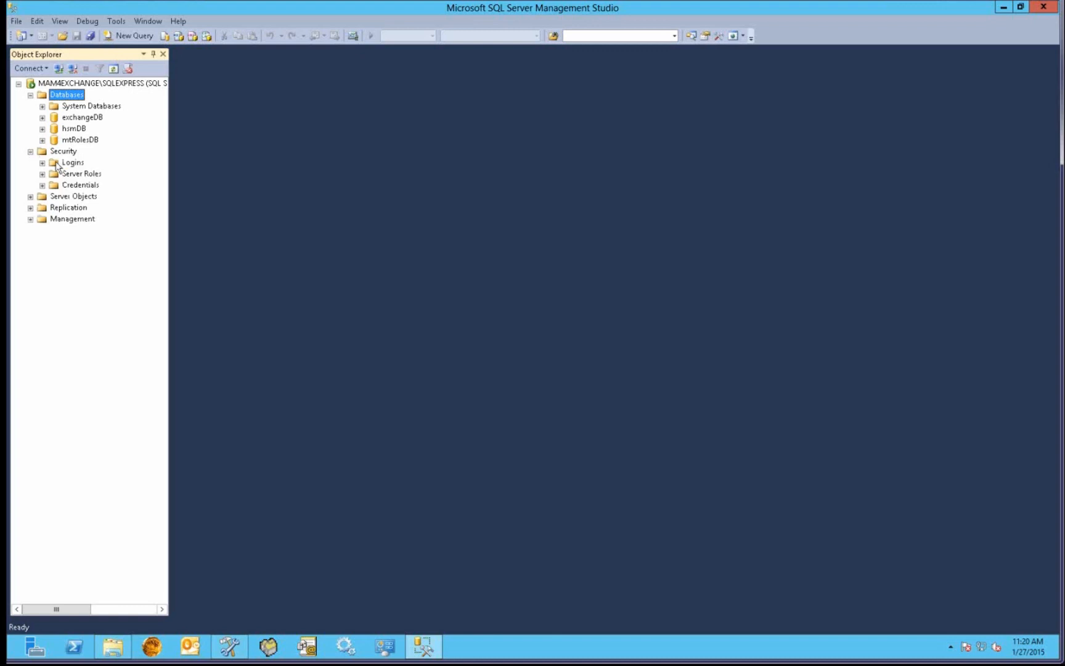
left_click(42, 162)
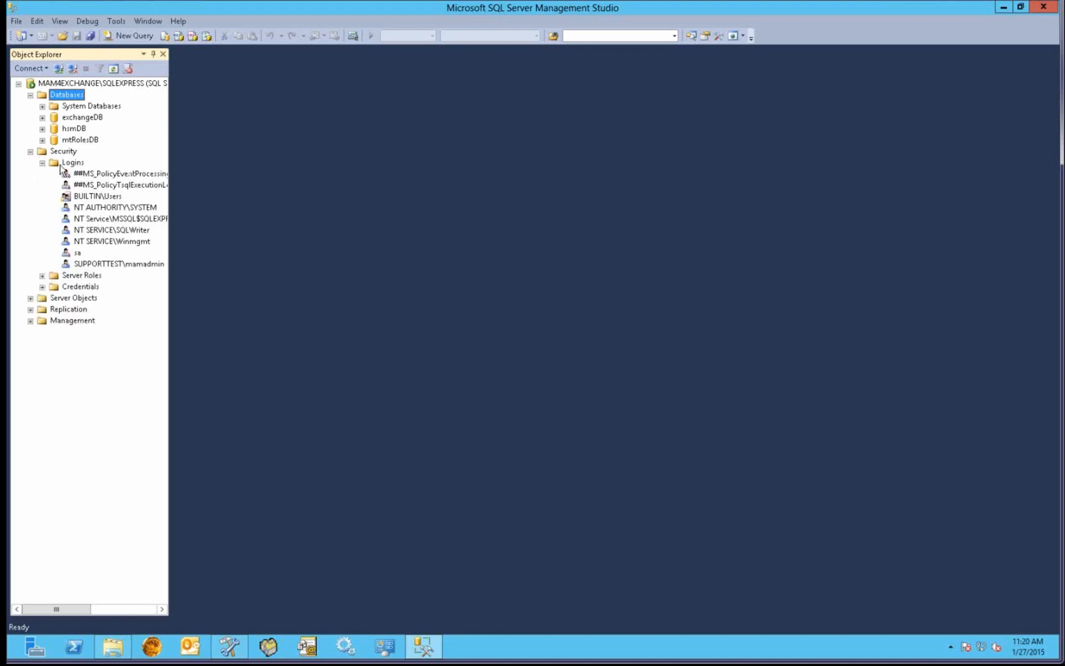
left_click(129, 264)
right_click(131, 264)
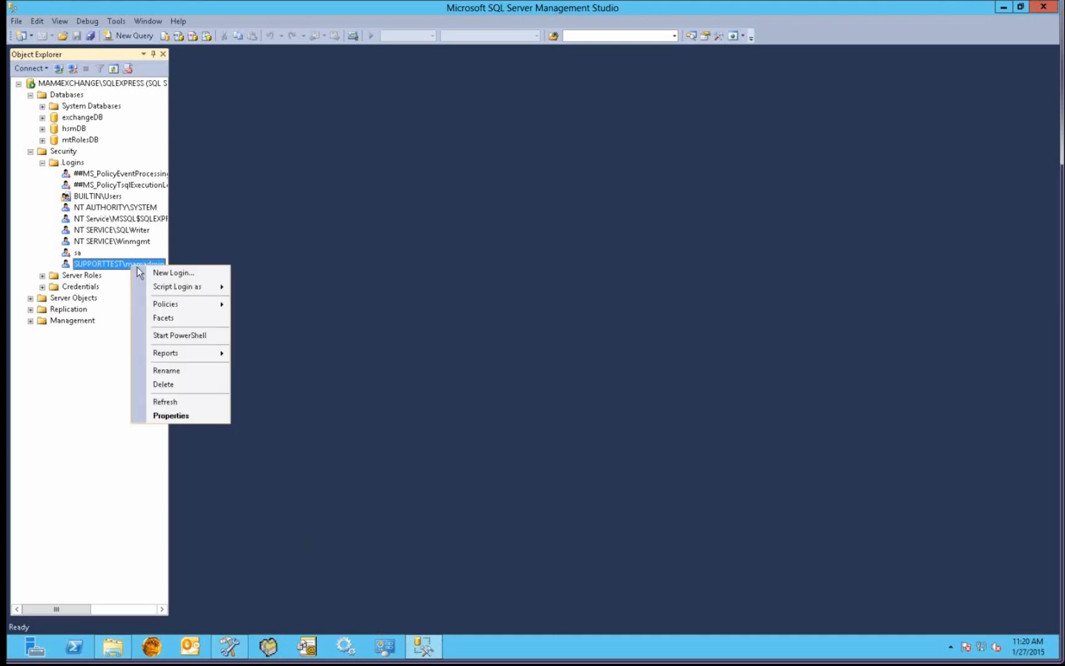
left_click(173, 416)
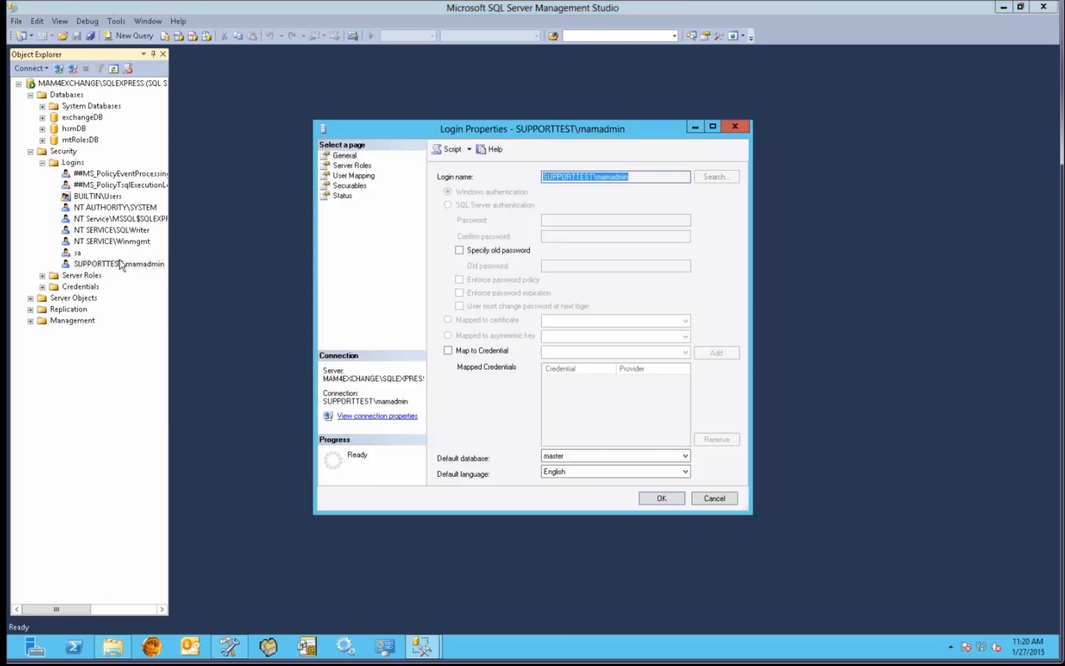
Add the dbcreator server role to the SUPPORTTEST\mamadmin login, then clear and re-enable its sysadmin role.
left_click(346, 166)
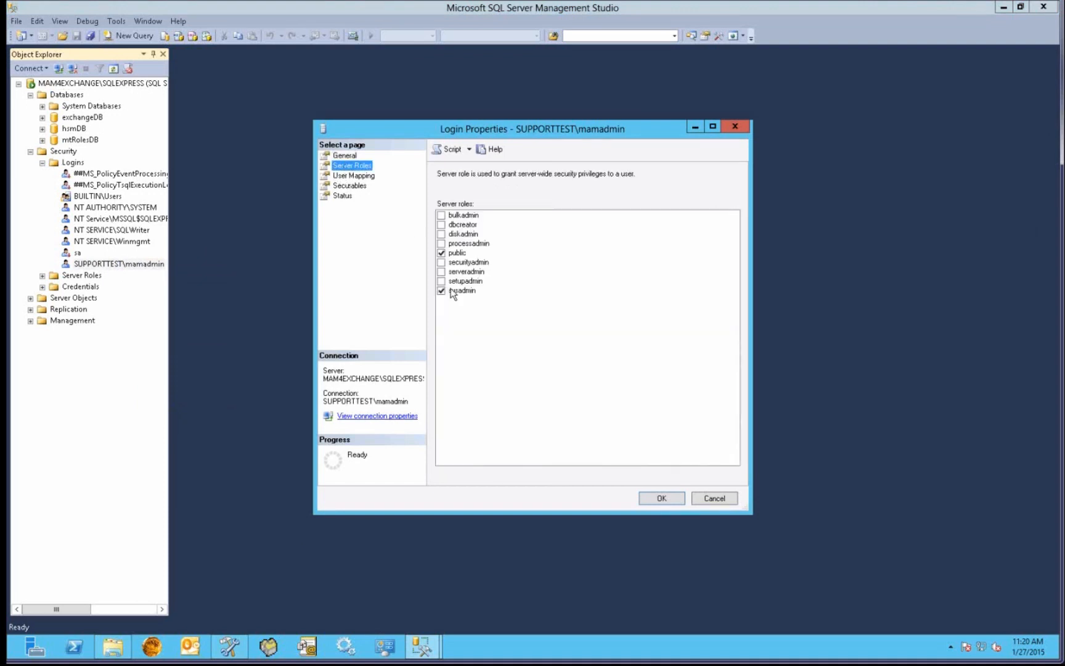
left_click(441, 225)
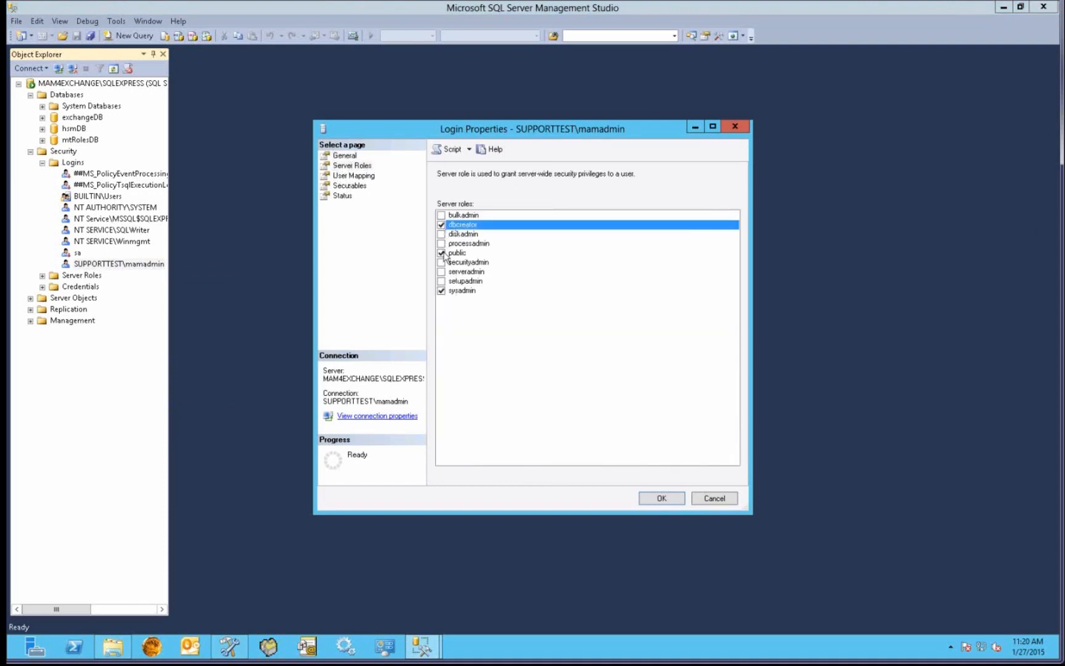
left_click(441, 291)
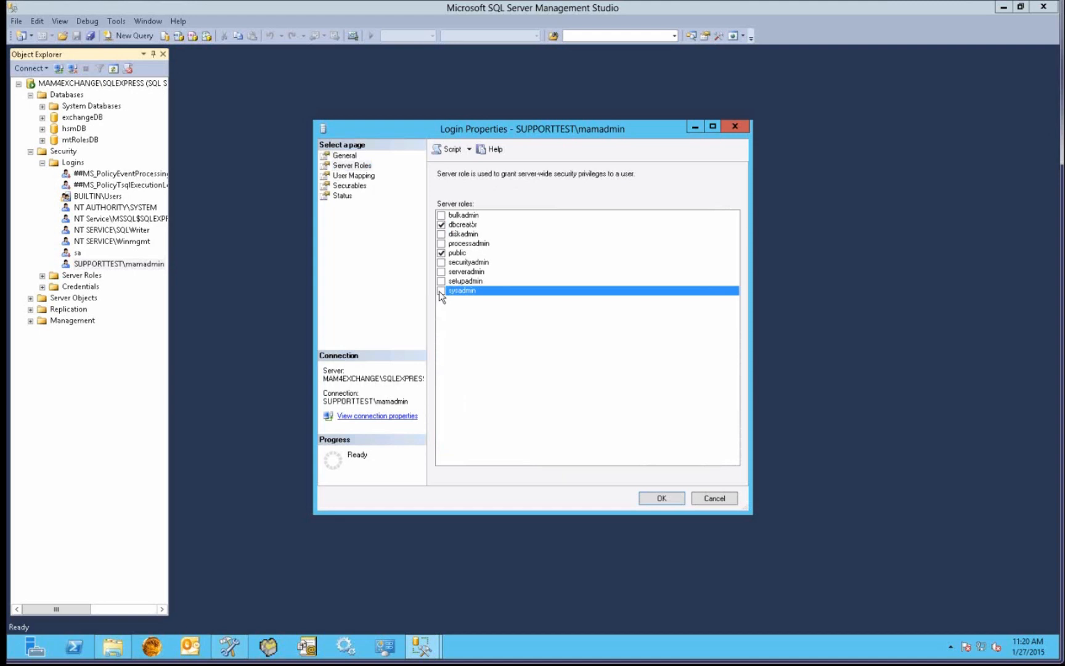
left_click(440, 291)
Check the login's user mappings and database roles for exchangeDB, hsmDB and mtRolesDB, then save the login properties.
left_click(363, 176)
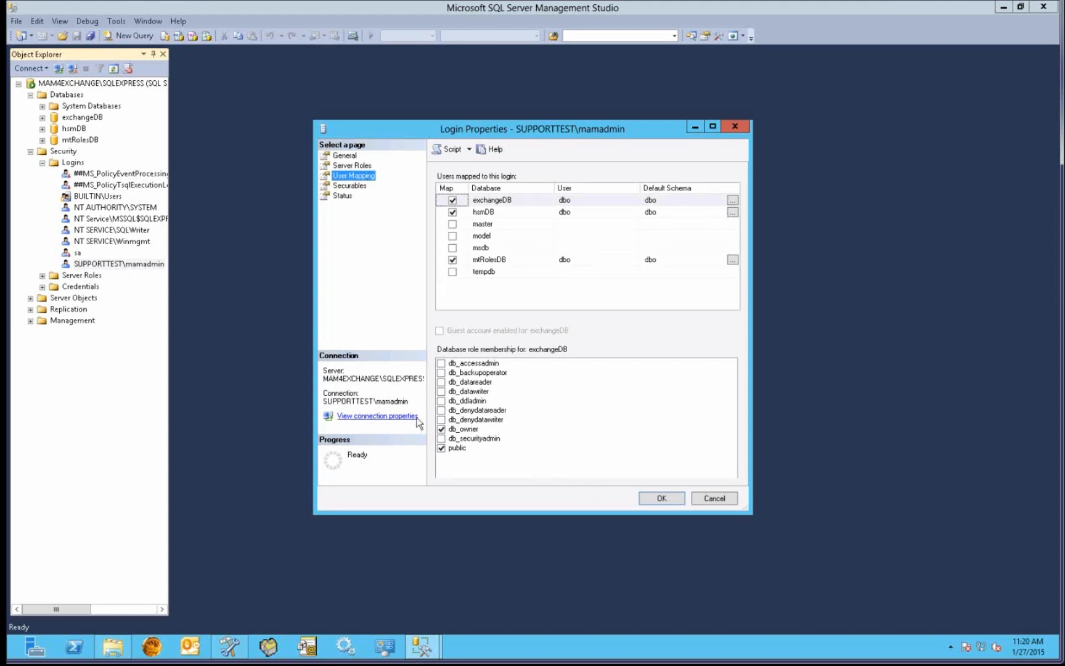
left_click(491, 212)
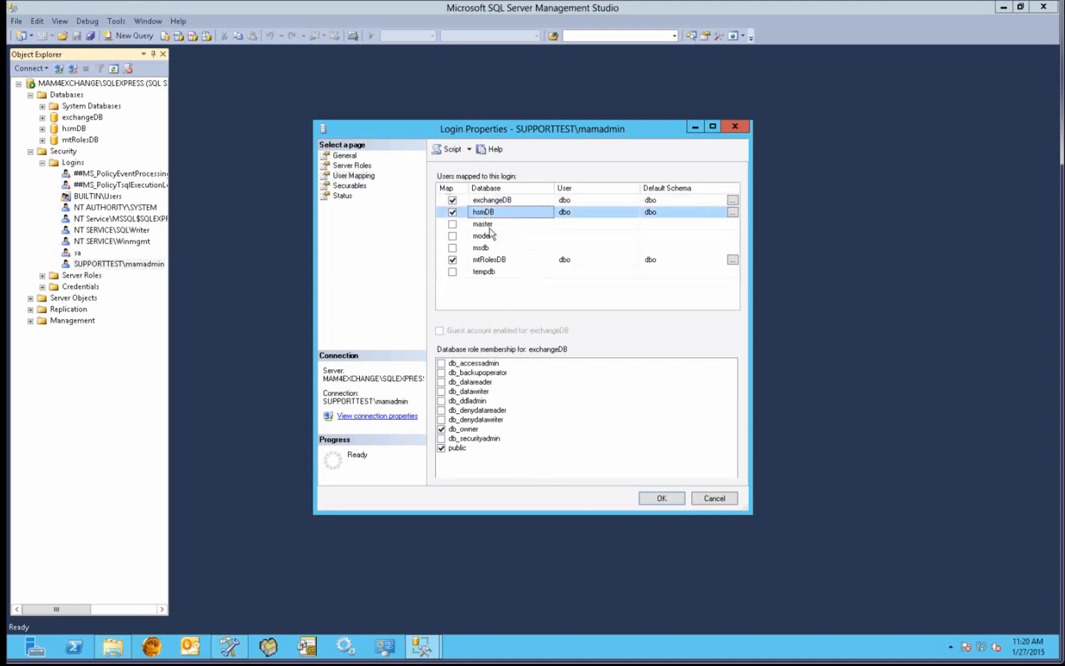
left_click(496, 263)
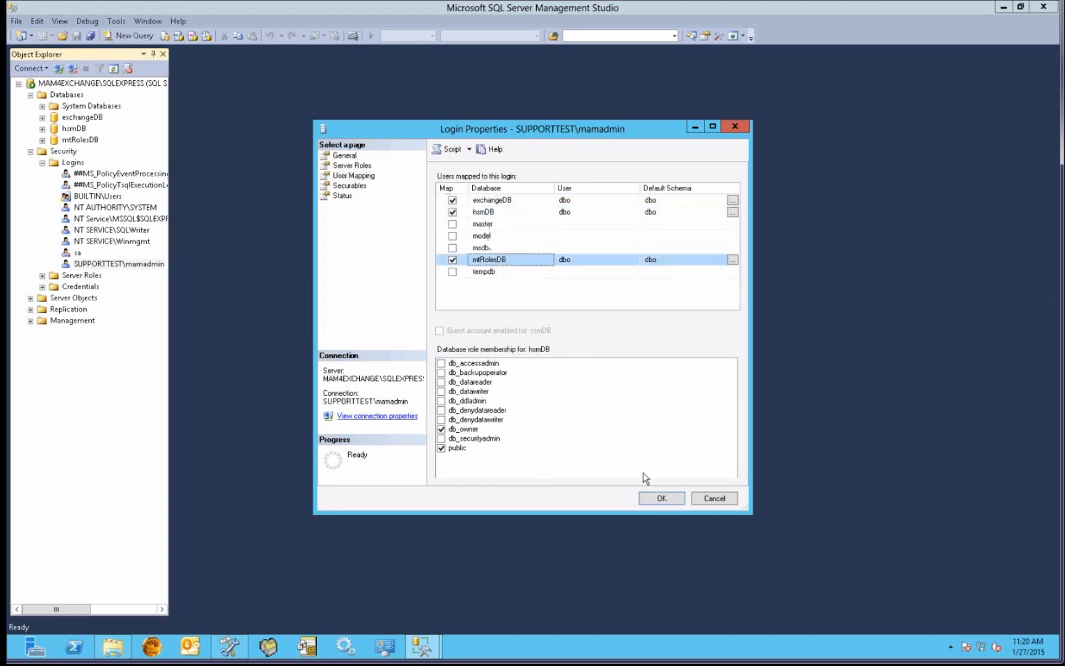
left_click(662, 498)
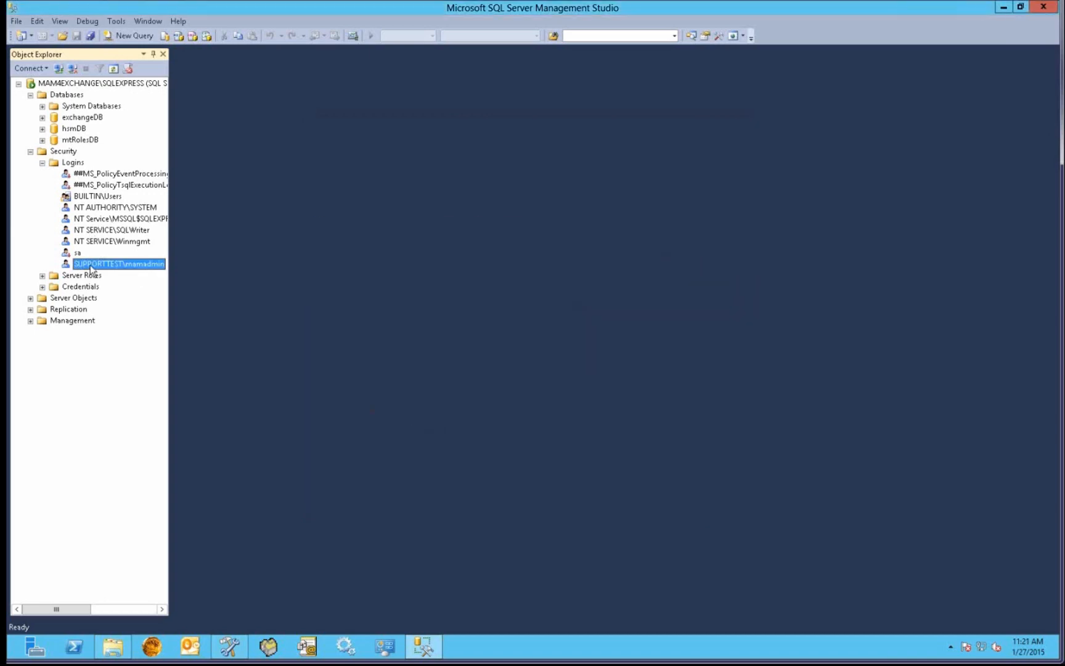
Return to the Archive Manager Configuration connection error, read its full details and dismiss it.
left_click(423, 646)
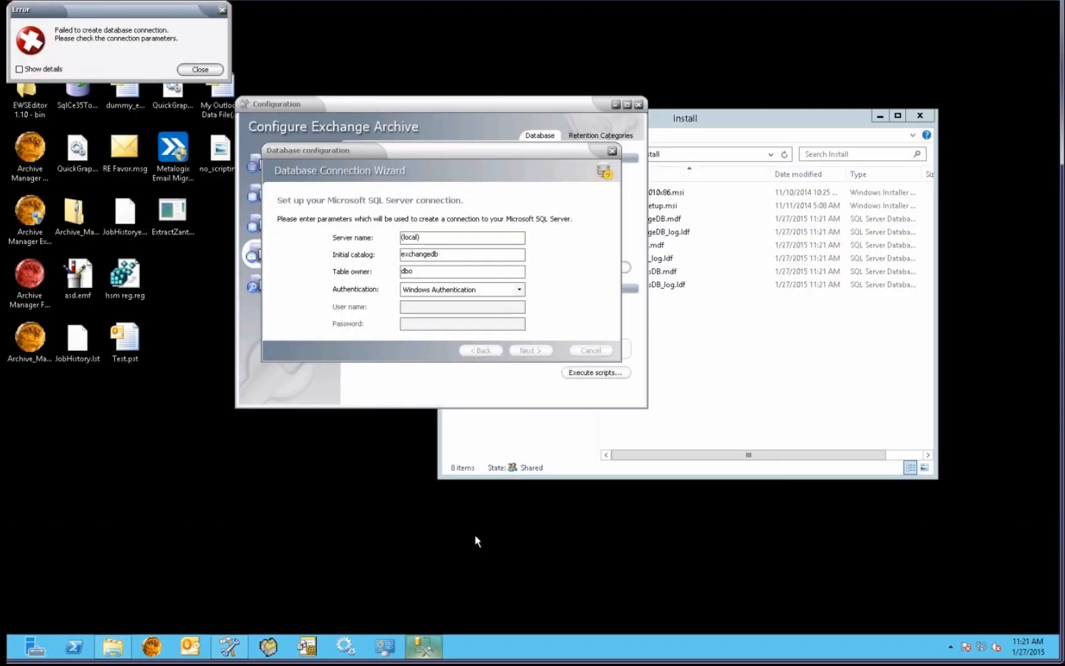
left_click(53, 68)
left_click_drag(100, 9, 414, 117)
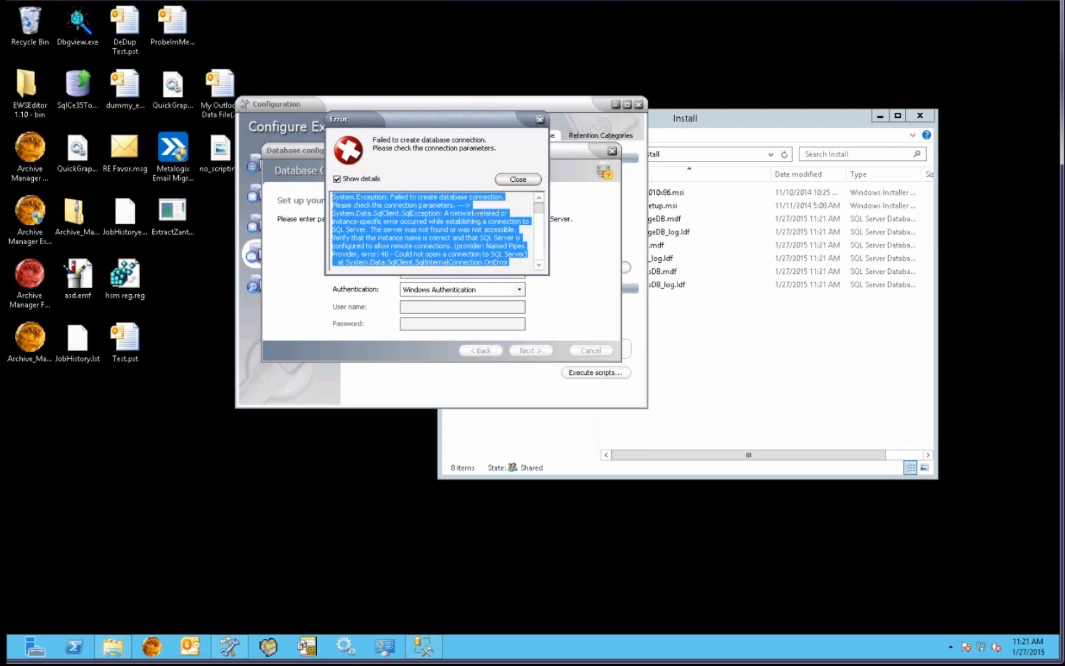
left_click(517, 179)
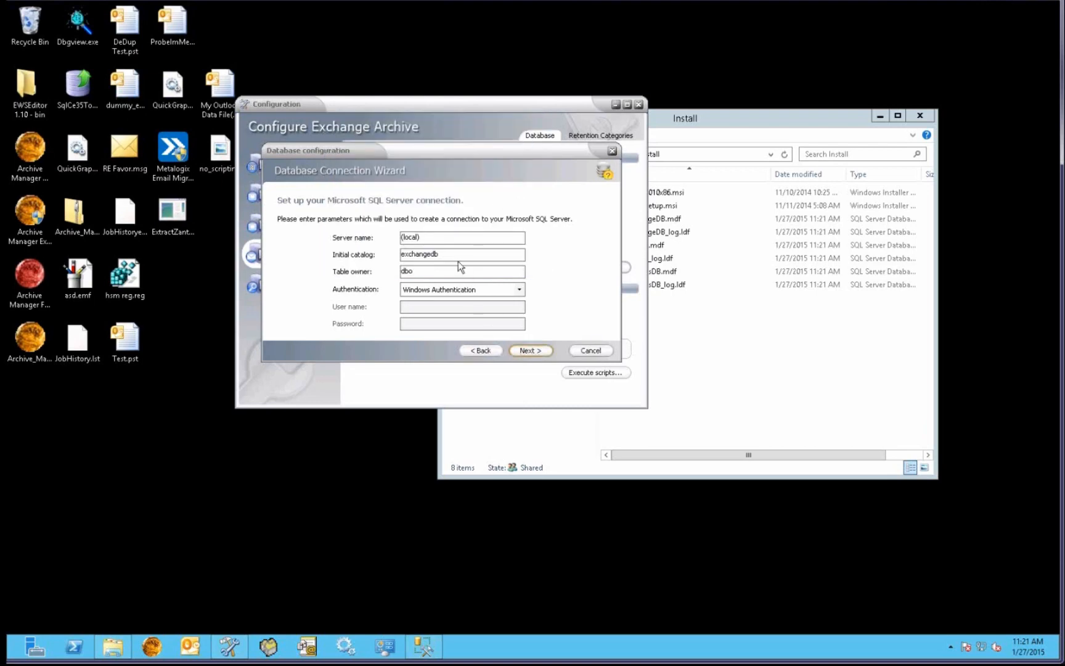
Look up the instance name in SQL Server Management Studio, set the Exchange Archive connection's server to mam4exchange\sqlexpress and finish the wizard.
left_click_drag(437, 240, 394, 236)
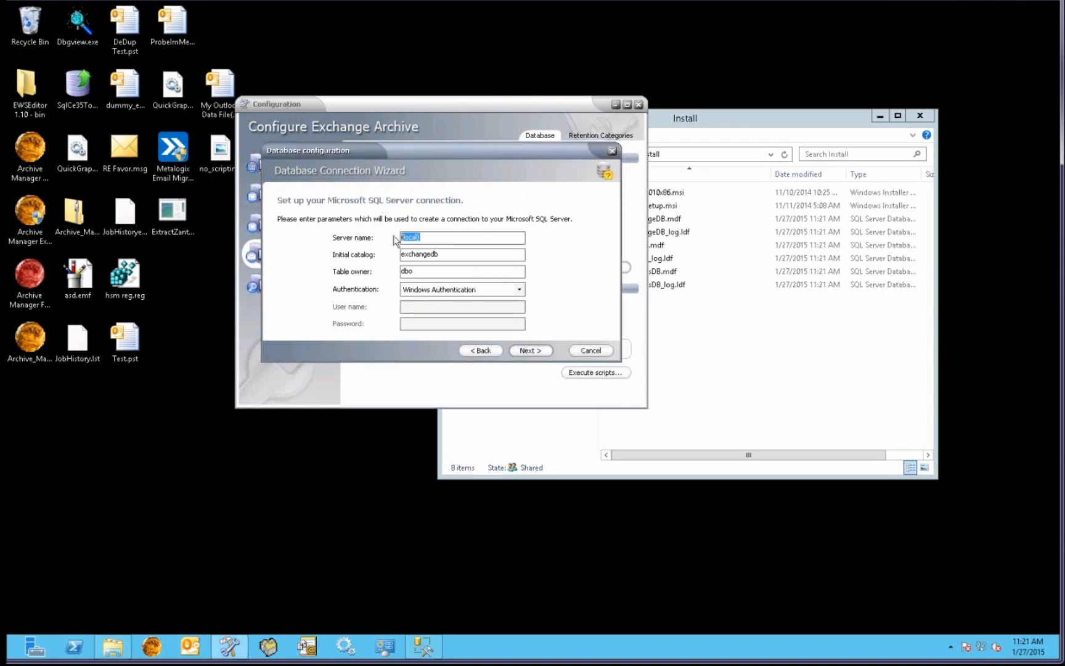
left_click(423, 646)
left_click(130, 84)
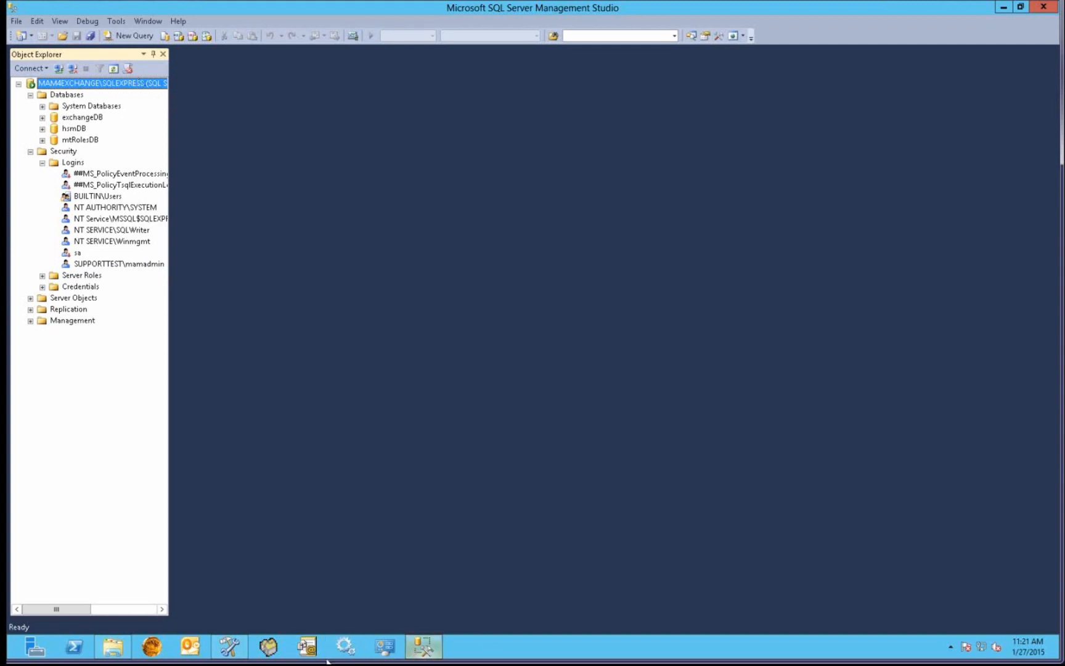
left_click(238, 651)
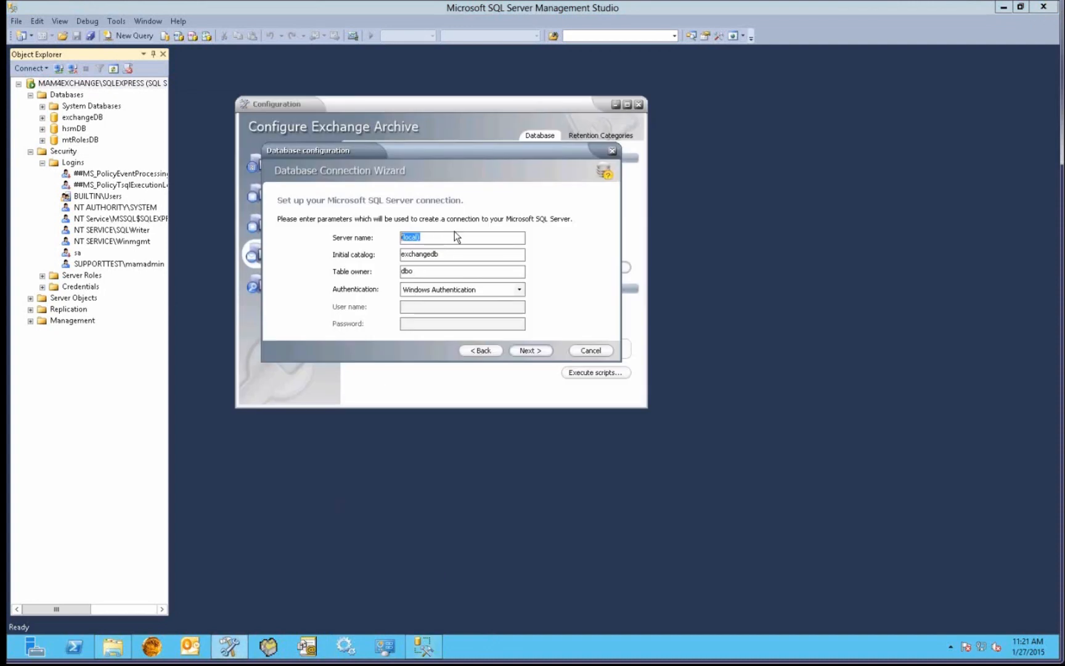
type("mam4exchange\\sqlexpress")
left_click(527, 350)
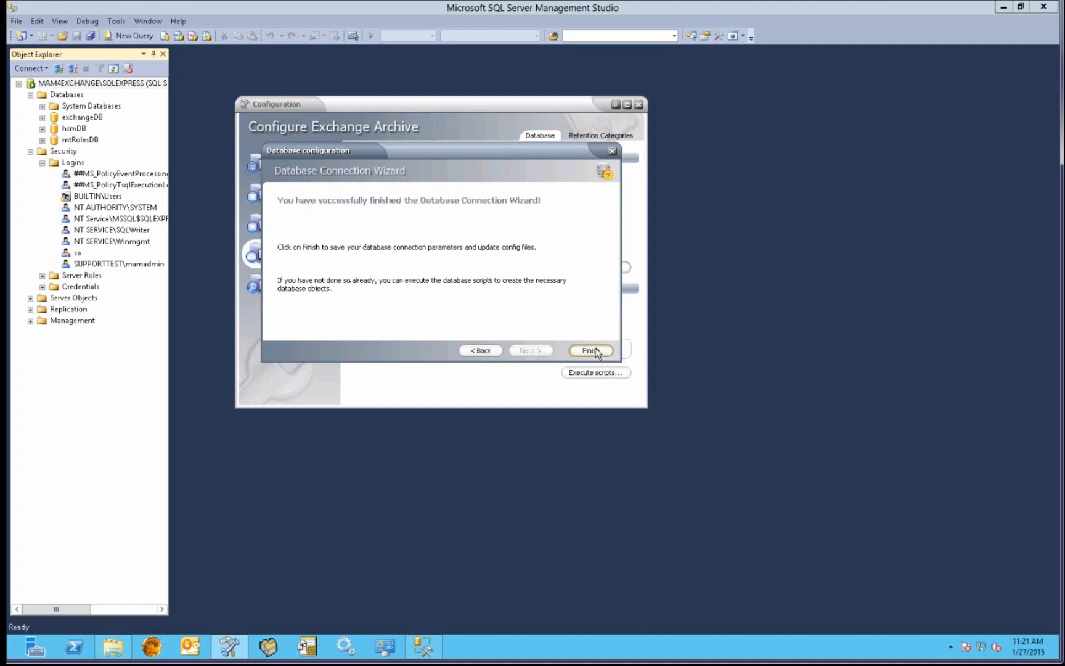
left_click(593, 351)
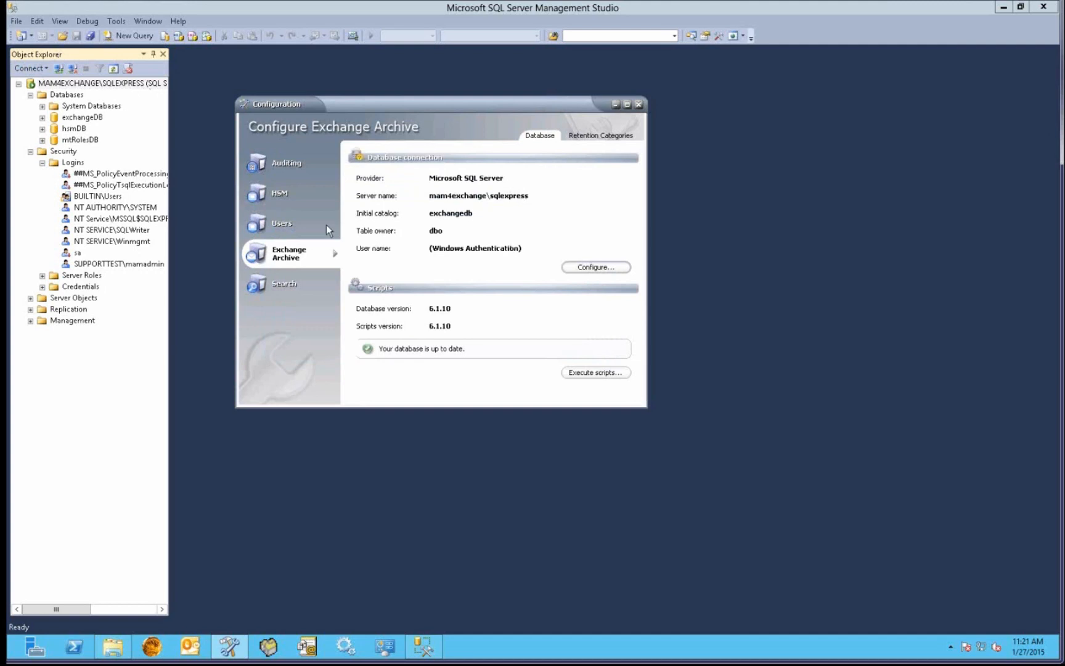
Configure the Users database connection with the Microsoft SQL Server name mam4exchange\sqlexpress and finish the wizard.
left_click(285, 224)
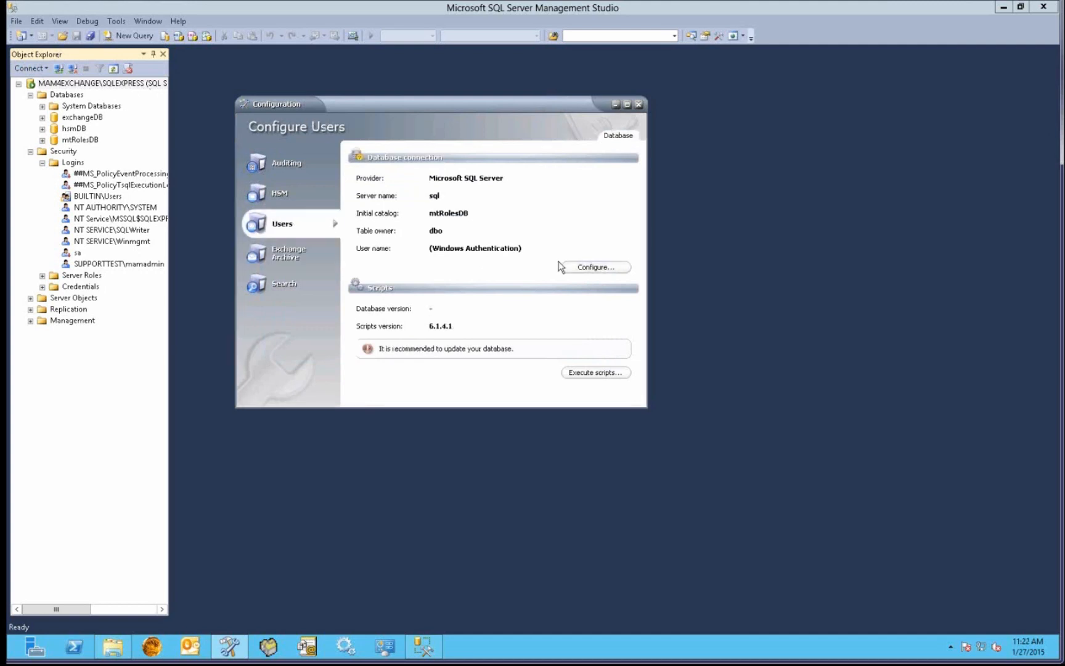
left_click(595, 268)
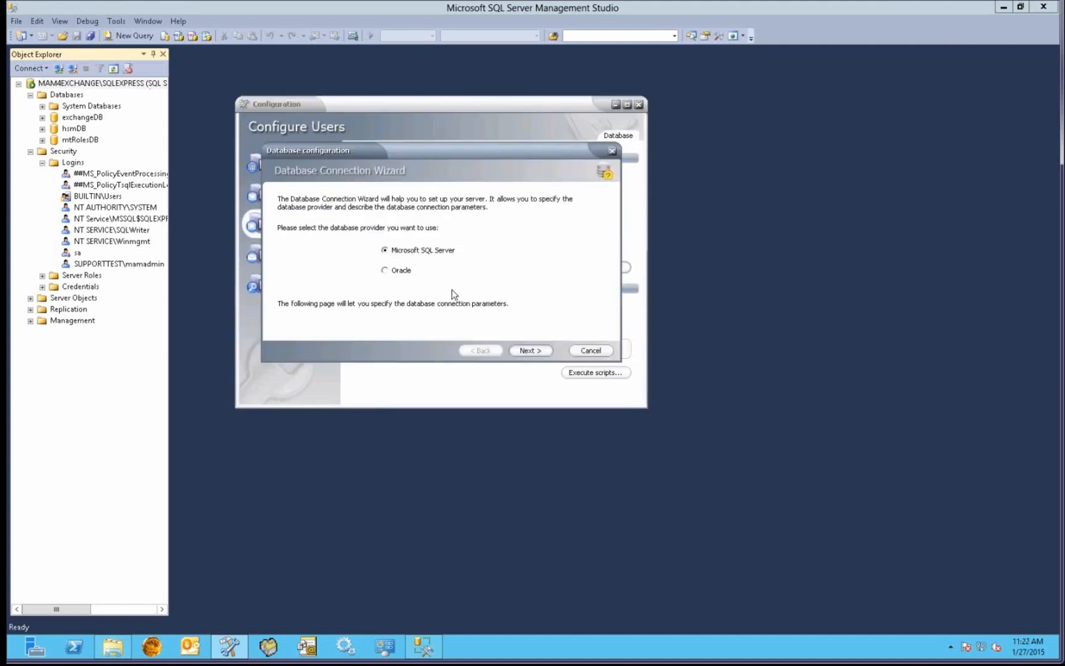
left_click(529, 350)
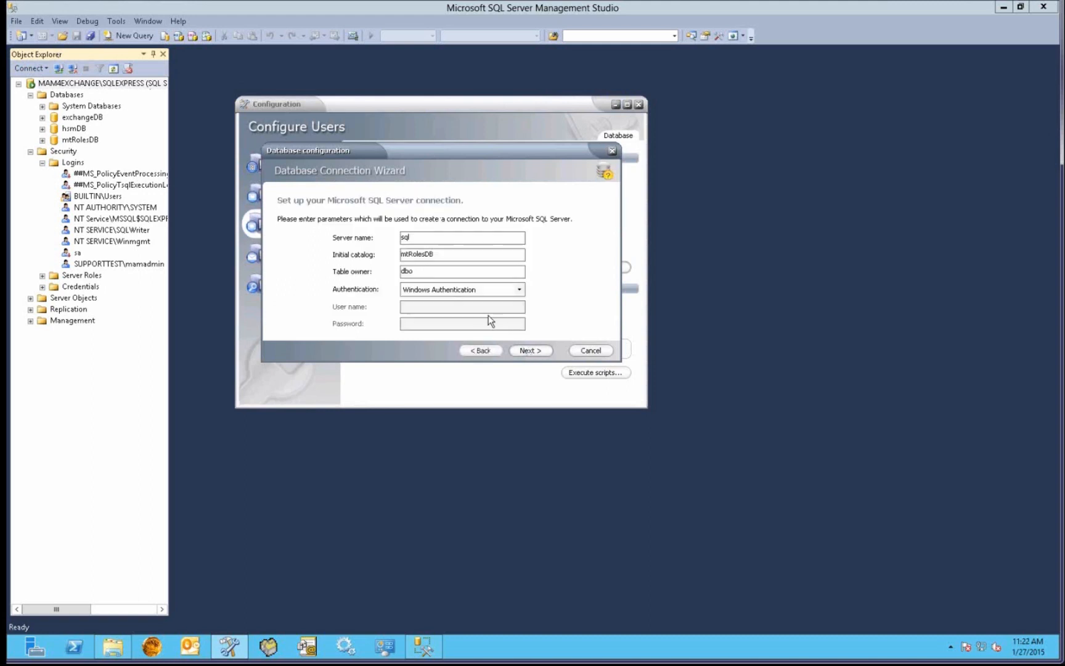
left_click(406, 239)
double_click(399, 240)
type("mam4exchange\\sqlexpress")
left_click(546, 352)
left_click(591, 351)
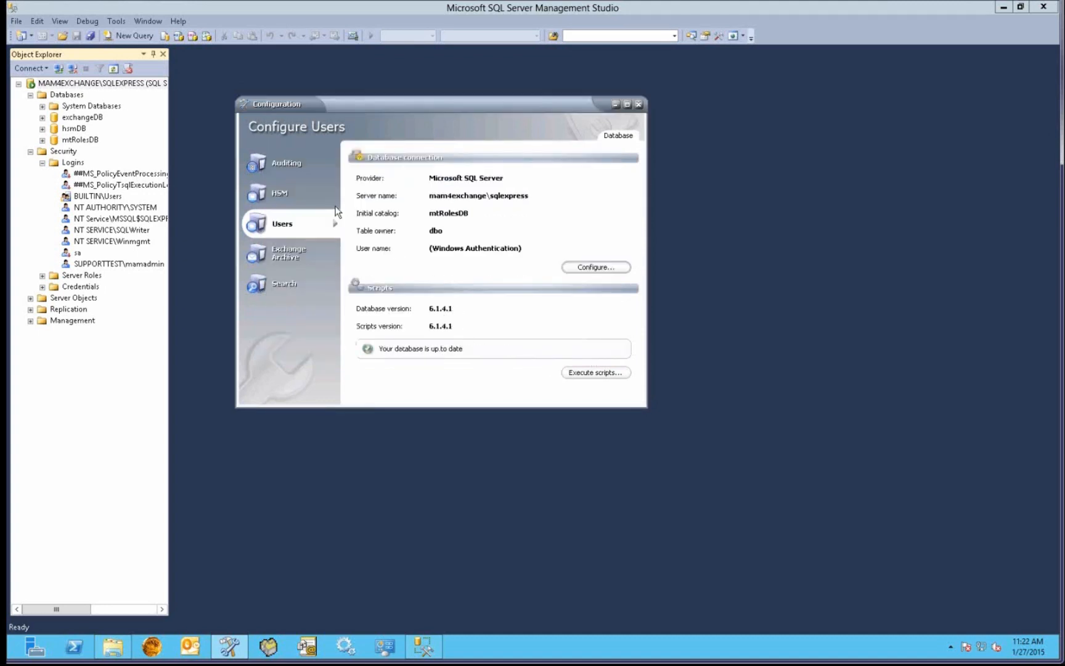
Configure the HSM database connection with the Microsoft SQL Server name mam4exchange\sqlexpress and finish the wizard.
left_click(281, 194)
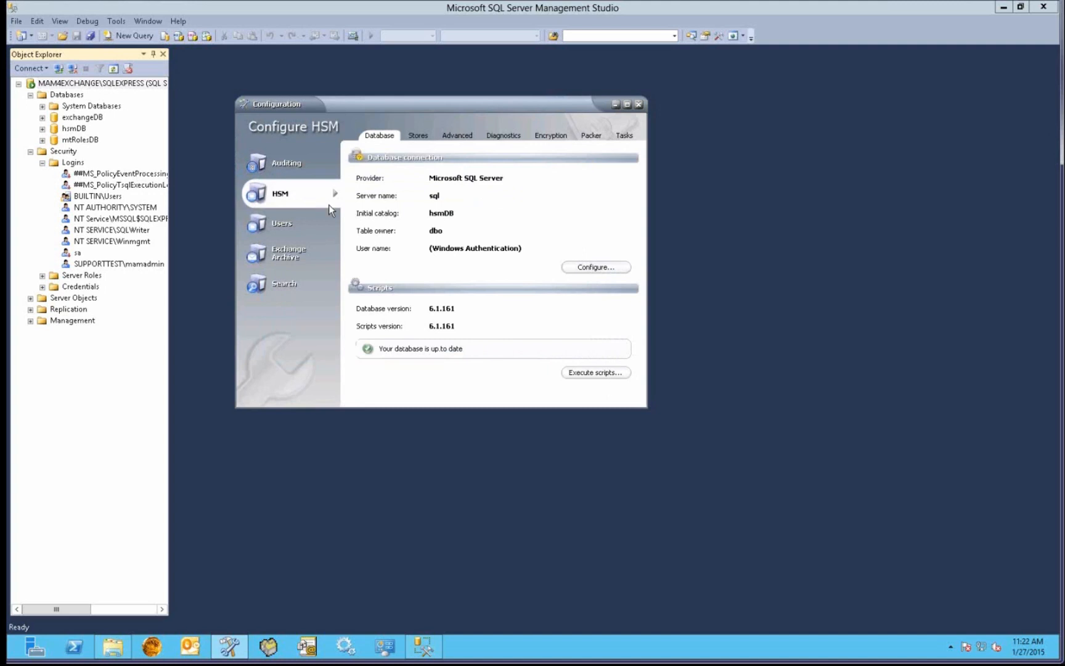
left_click(590, 267)
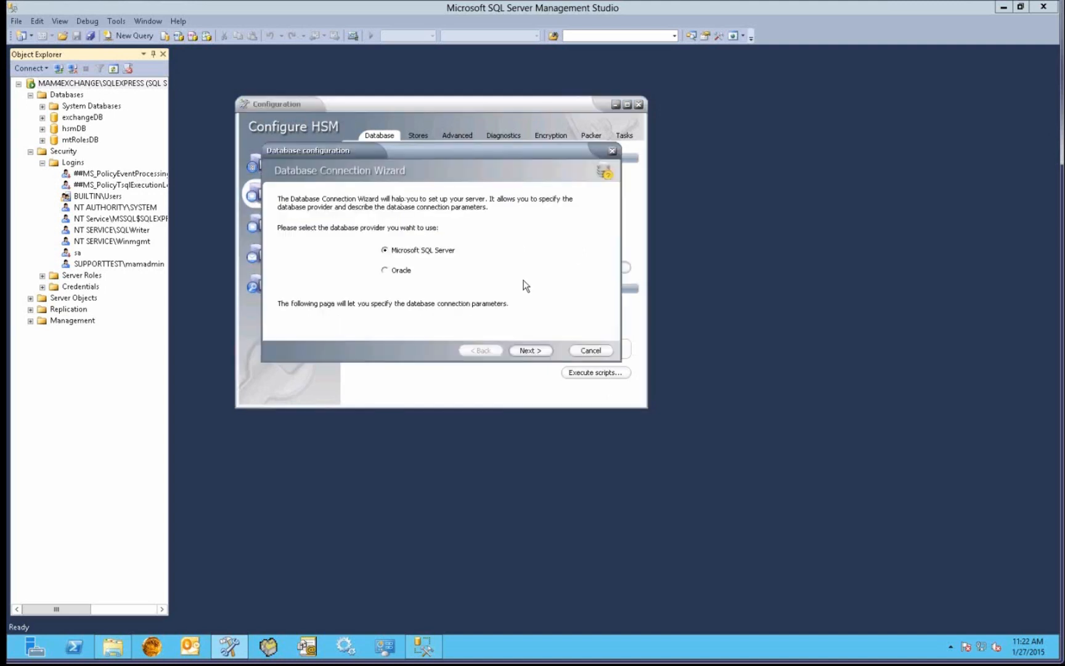
left_click(530, 350)
double_click(405, 237)
type("mam")
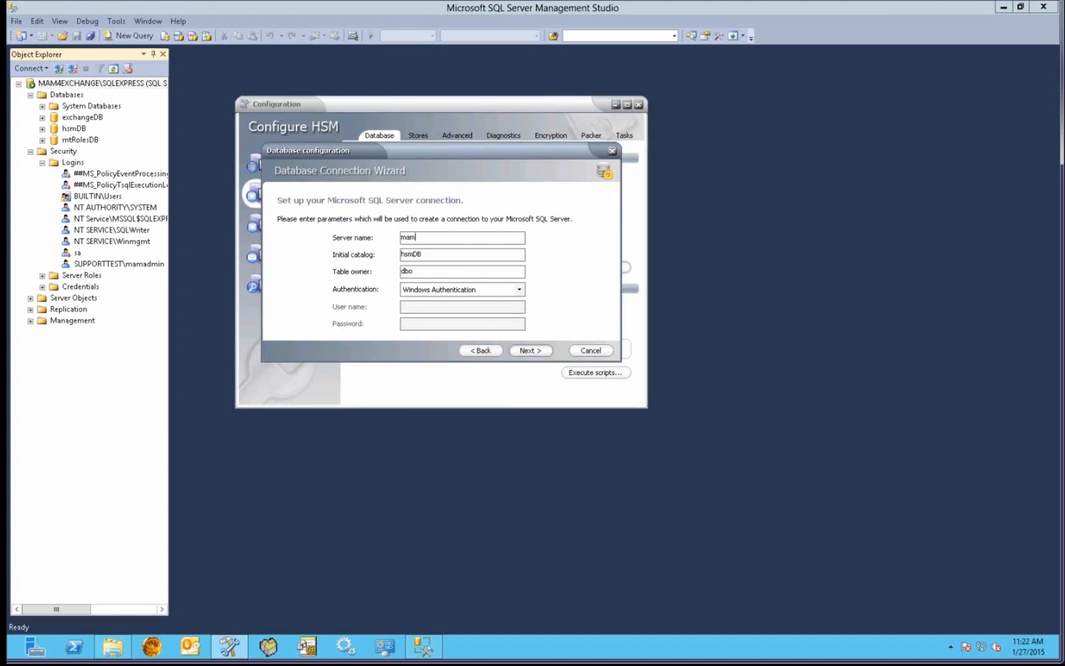
type("4exchange\\")
key("BackSpace")
type("e\\sqlexpress")
left_click(531, 351)
left_click(591, 351)
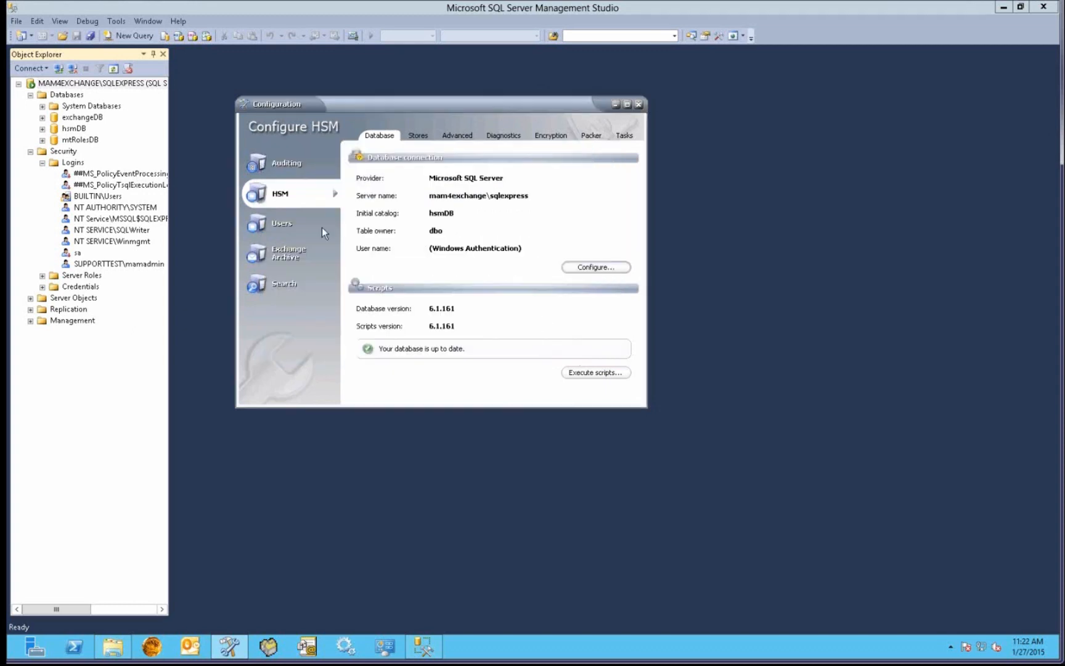
Review the database connection settings and script versions for Users, HSM and Exchange Archive.
left_click(292, 237)
left_click(294, 228)
left_click(295, 196)
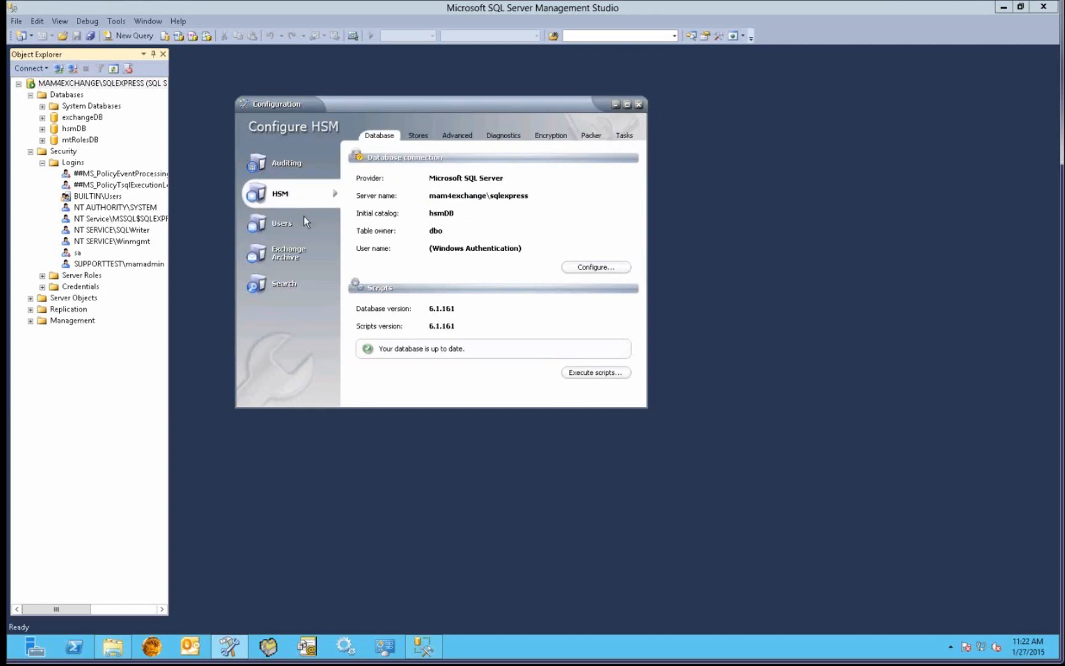
left_click(301, 229)
left_click(305, 252)
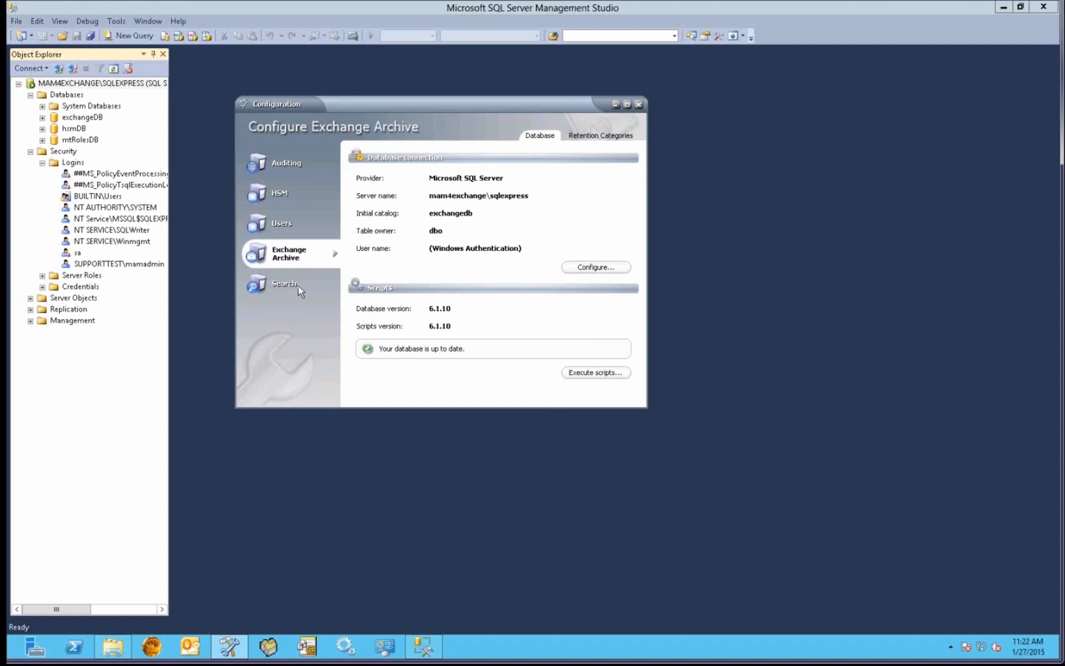
Launch Archive Manager Exchange Edition, dismiss the database warning, then close and relaunch the program.
left_click(162, 644)
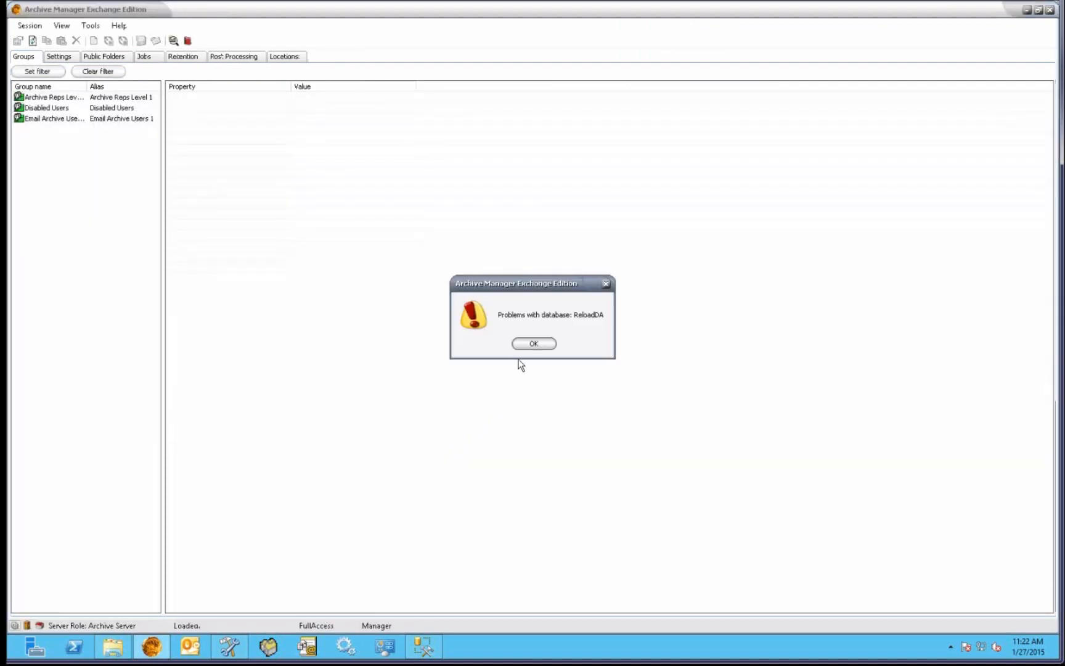
left_click(541, 342)
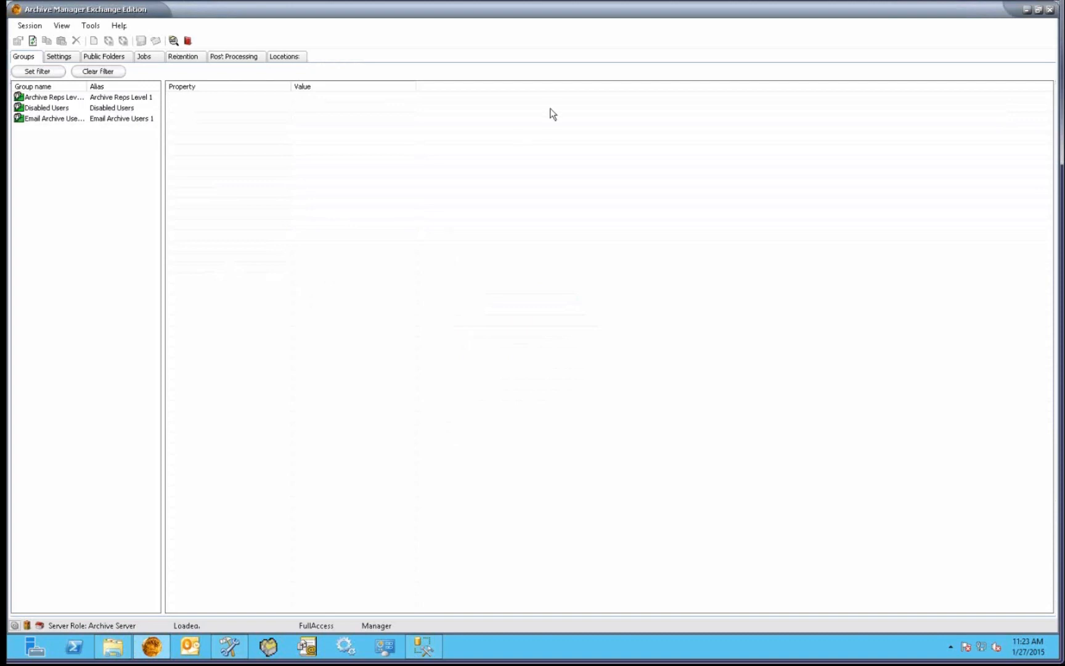
left_click(1050, 9)
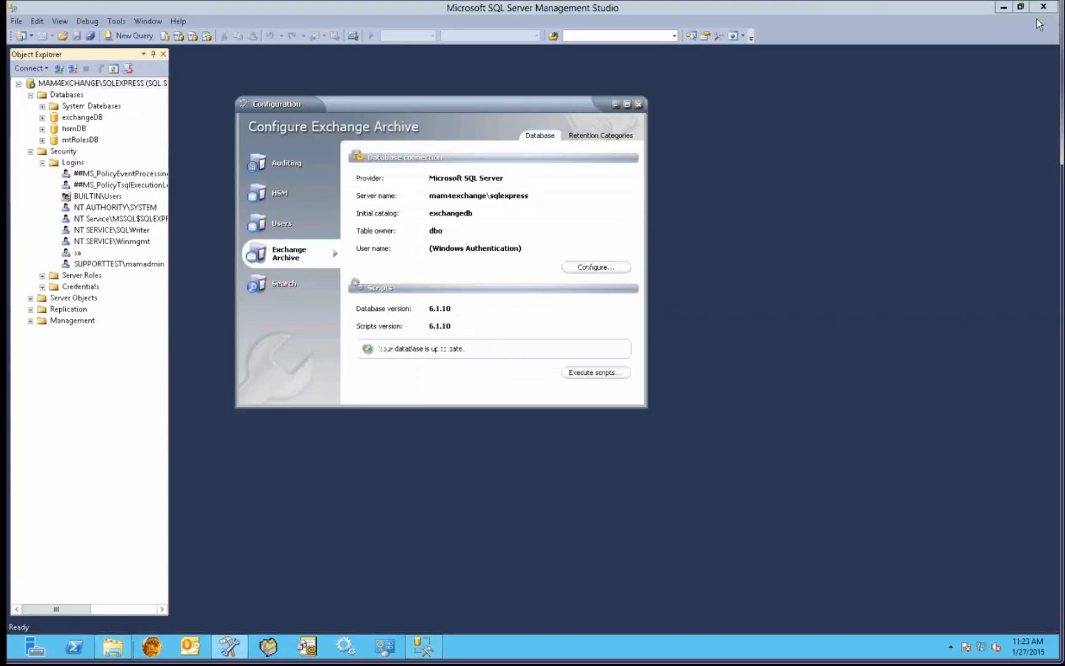
left_click(151, 646)
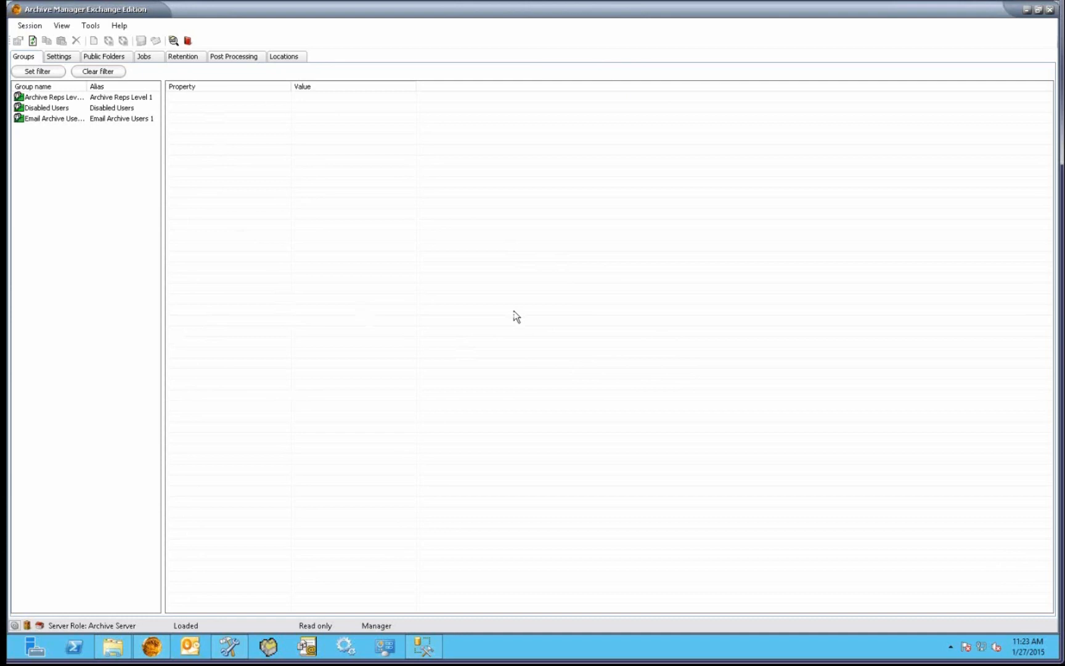
Switch to the Archive view, try to expand the Disabled Users distribution list and dismiss the error.
left_click(61, 26)
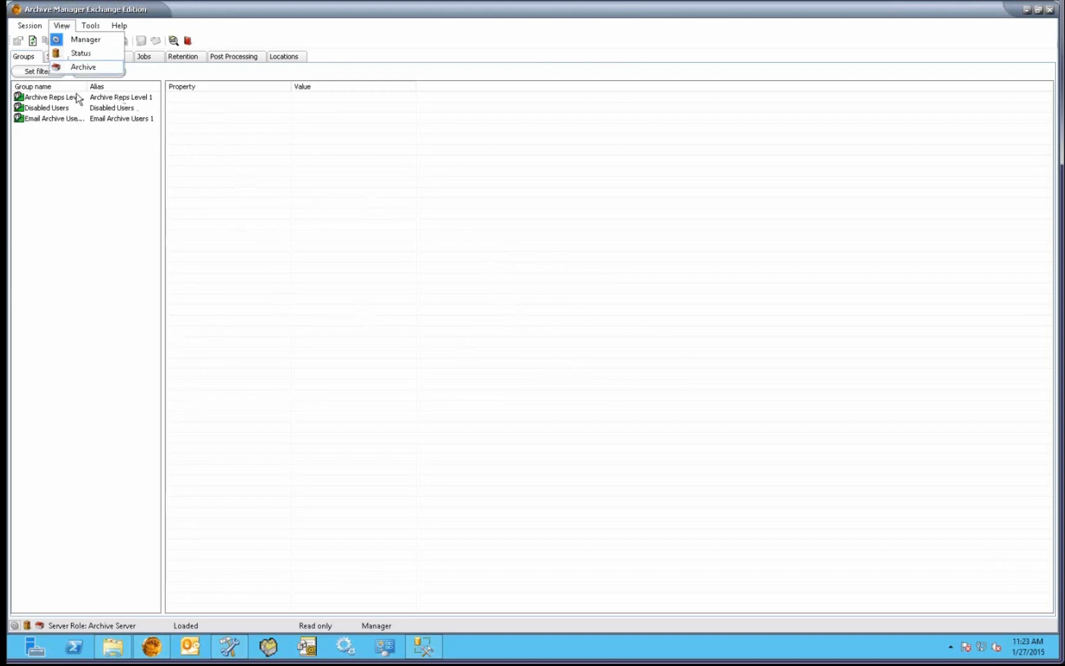
left_click(78, 67)
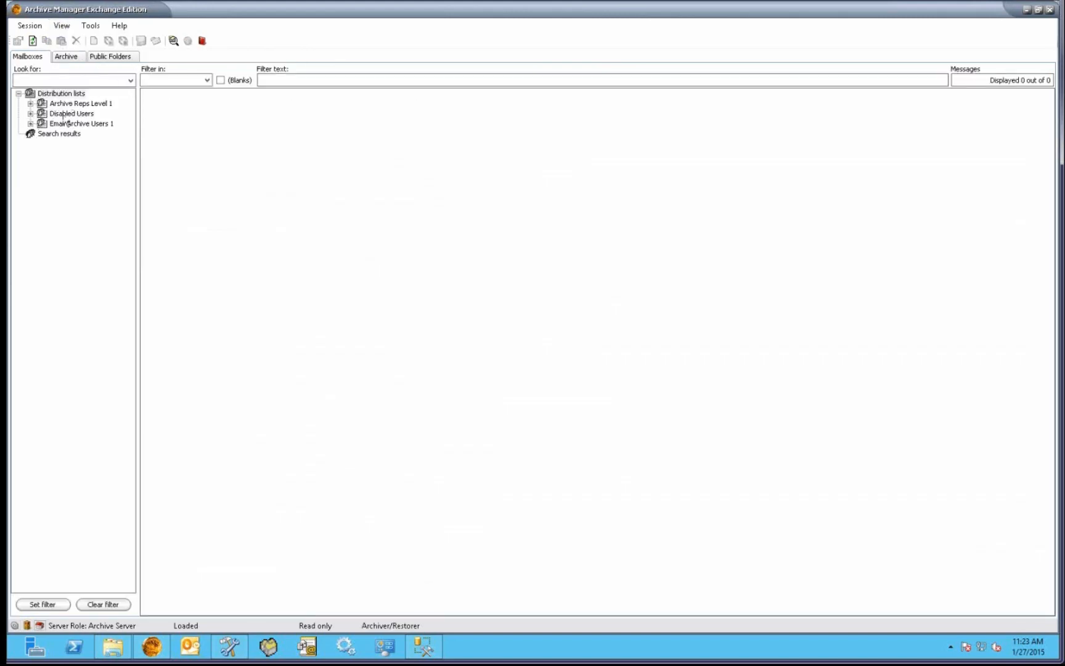
left_click(30, 114)
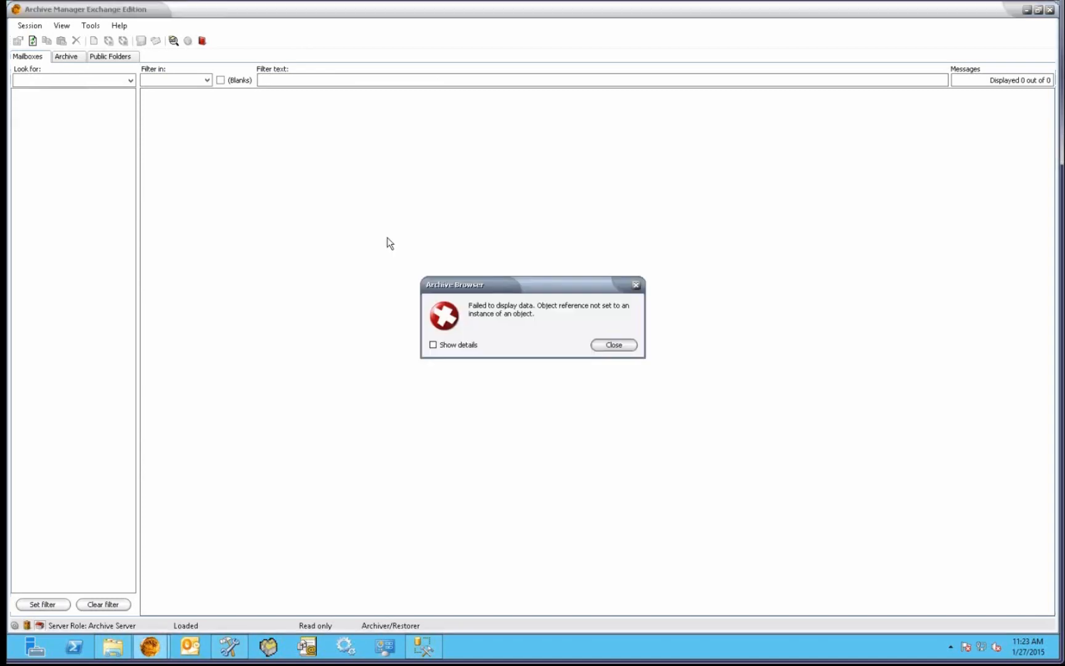
left_click(632, 345)
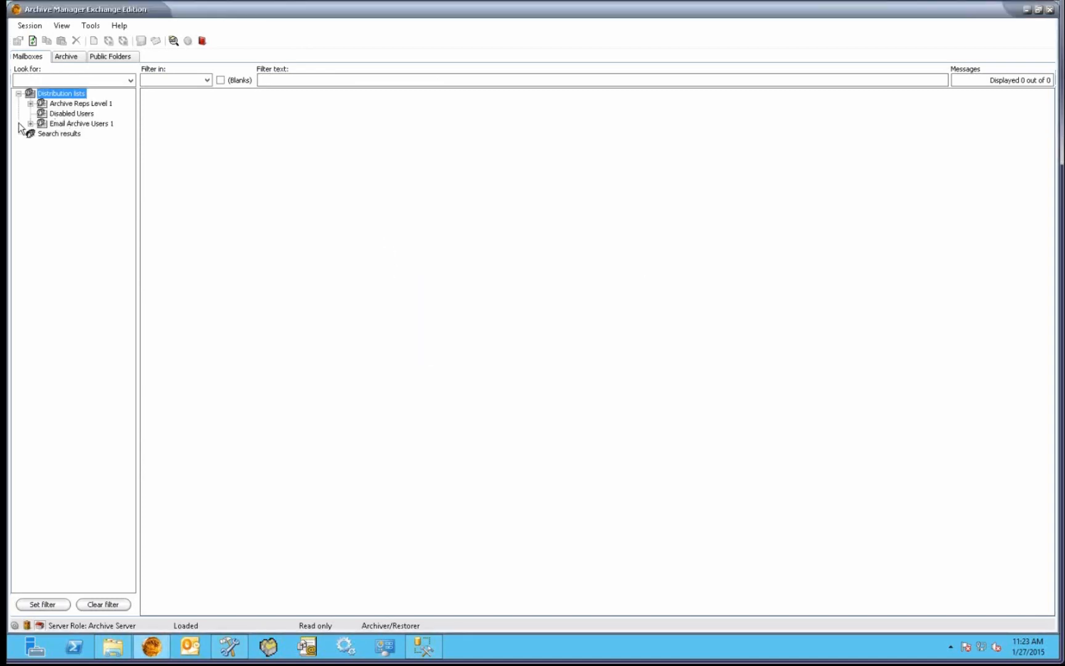
Return to the Manager view and show the archiving properties of the Disabled Users group.
left_click(61, 25)
left_click(104, 40)
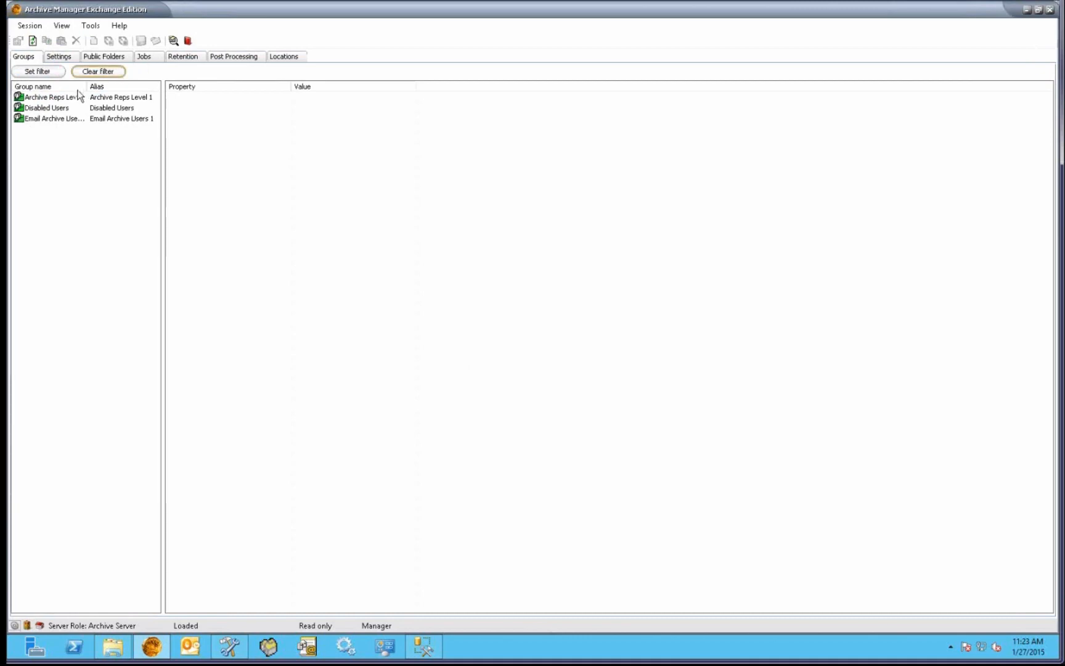
left_click(55, 110)
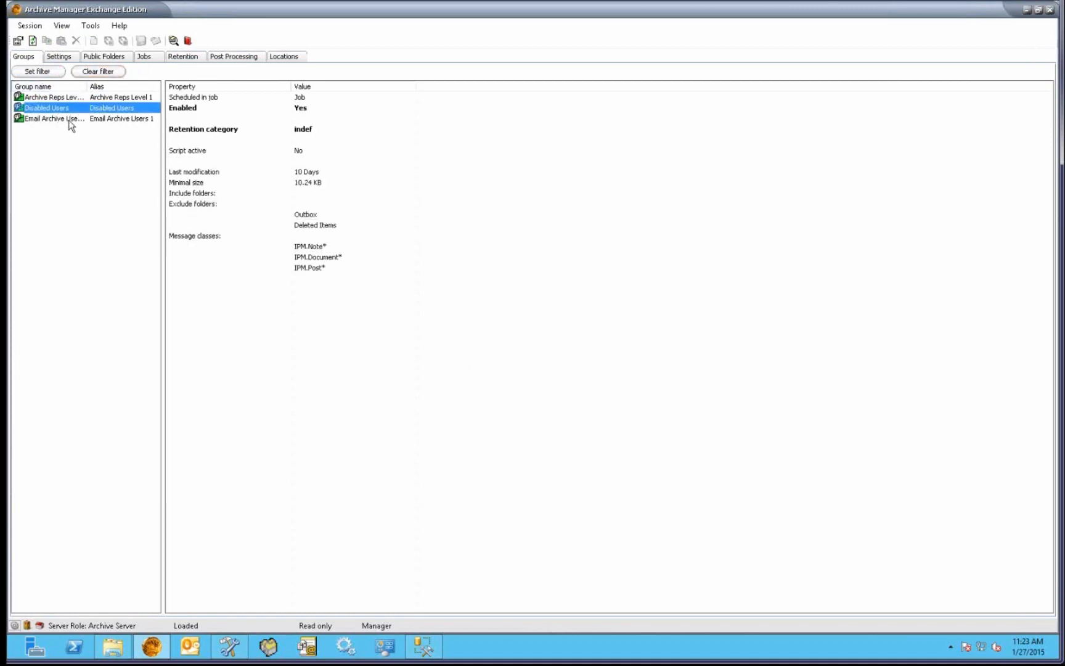
Review the archiving properties of the Email Archive Users 1, Disabled Users and Archive Reps Level 1 groups, and view the existing jobs.
left_click(71, 120)
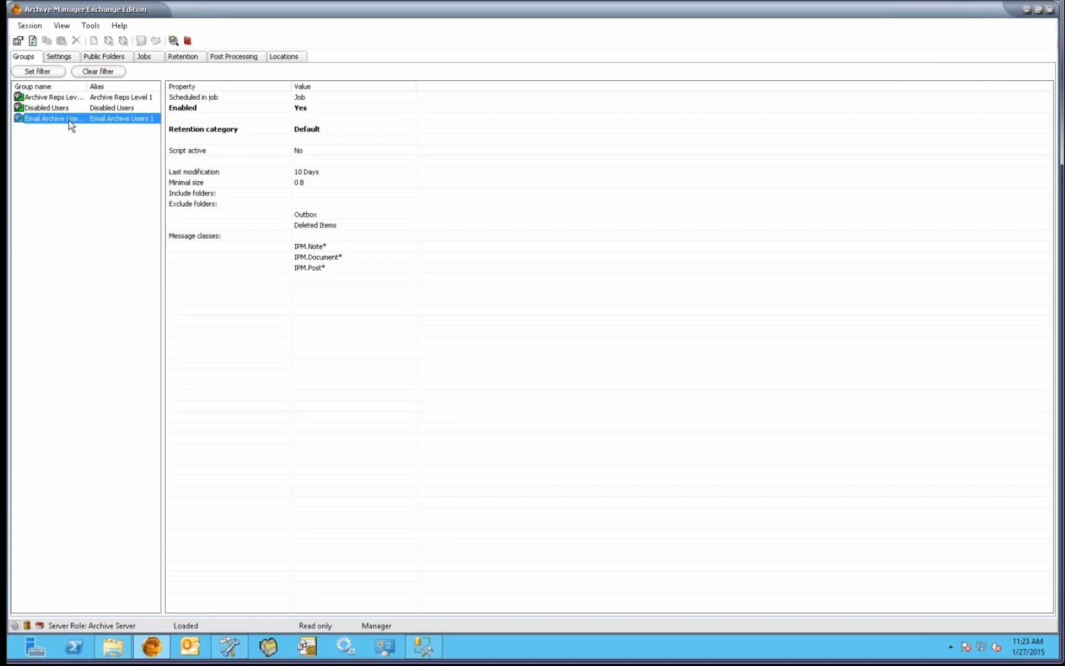
left_click(48, 108)
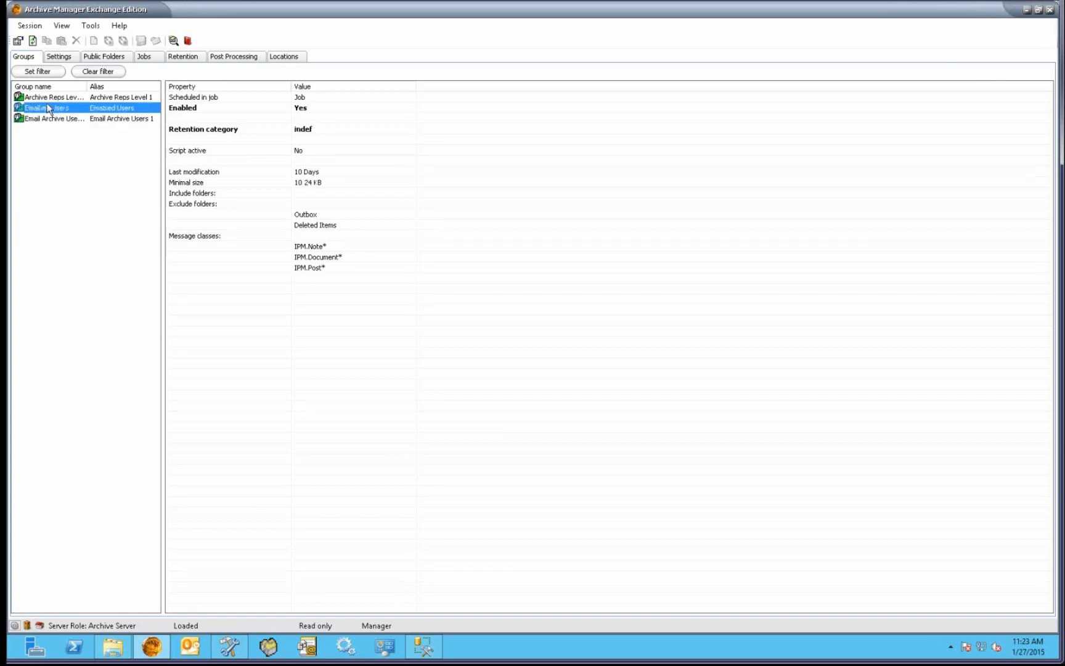
left_click(46, 99)
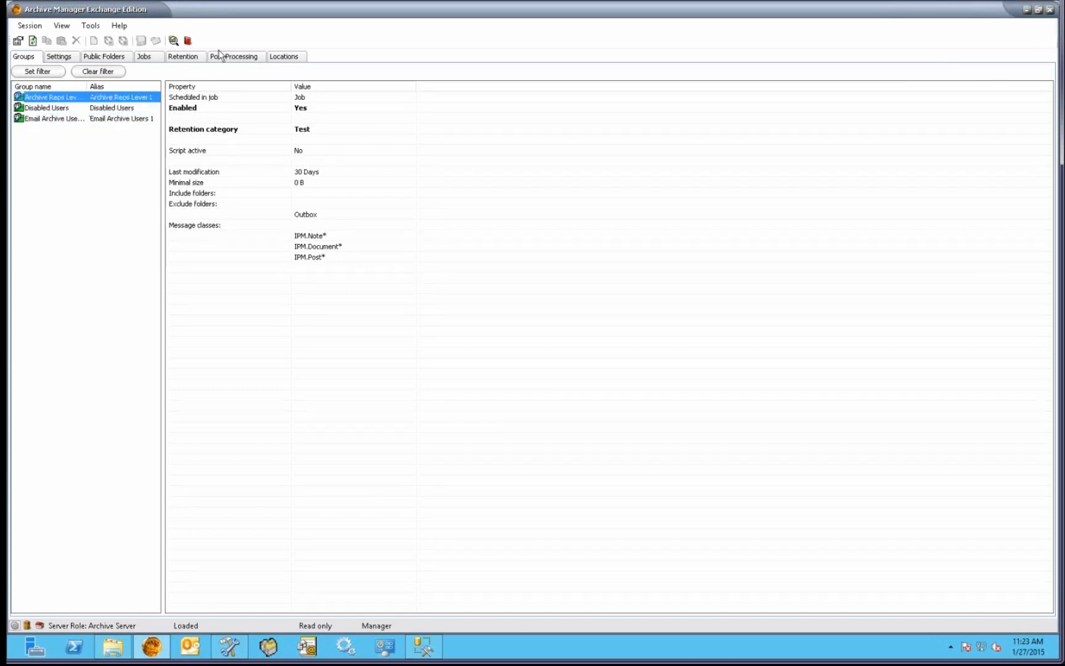
left_click(181, 57)
left_click(147, 58)
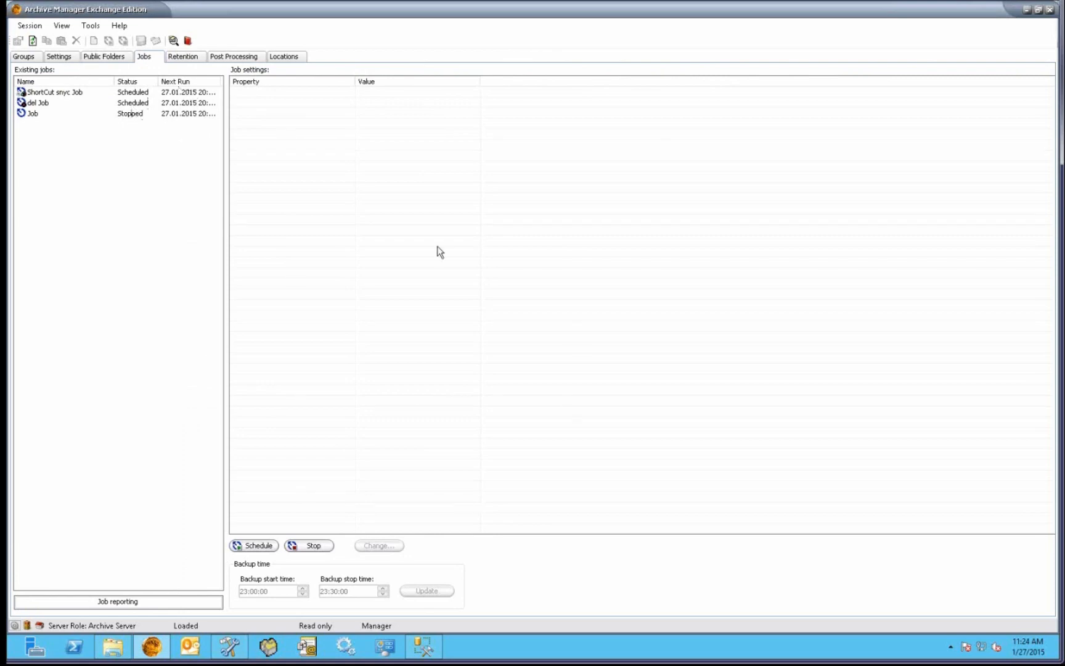
Close Archive Manager Exchange Edition and show the Auditing database connection settings in the Configuration window.
left_click(1050, 10)
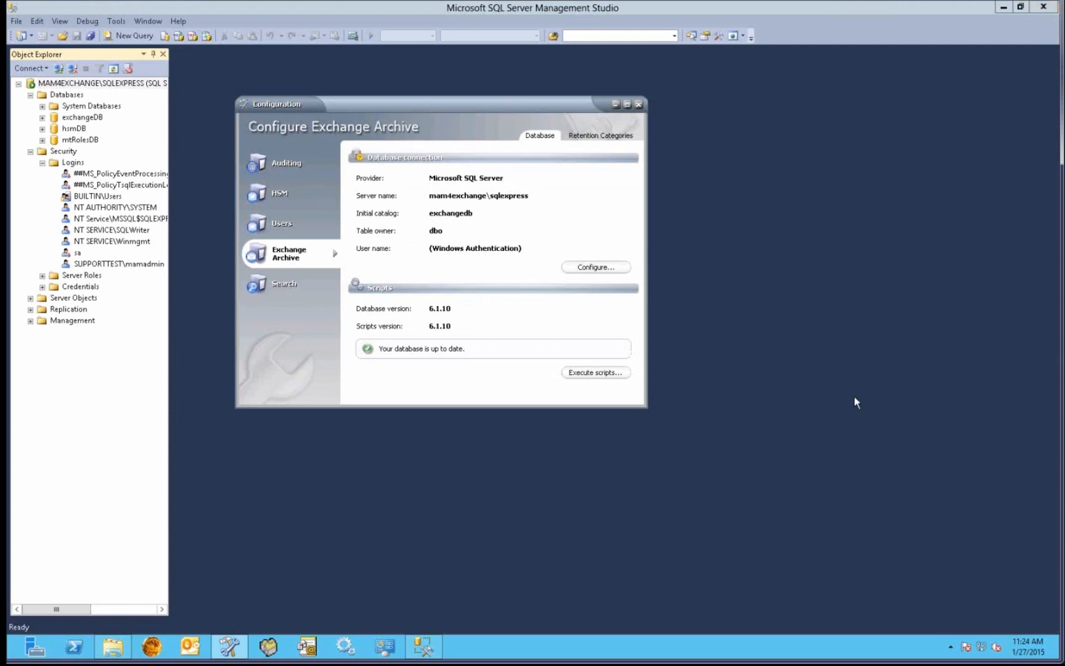
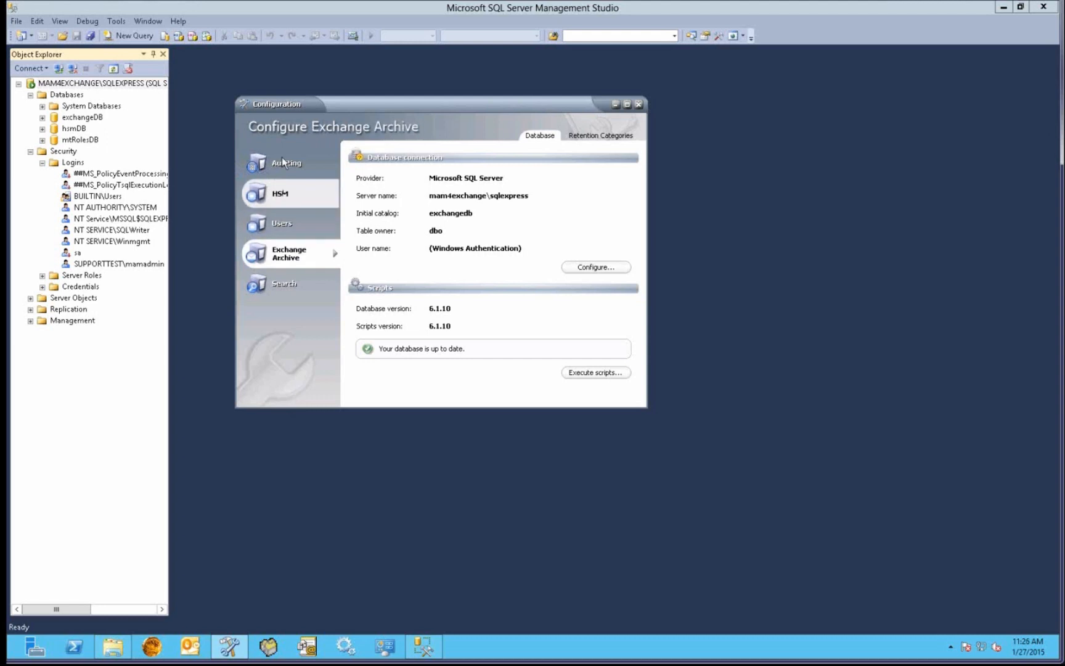
left_click(284, 166)
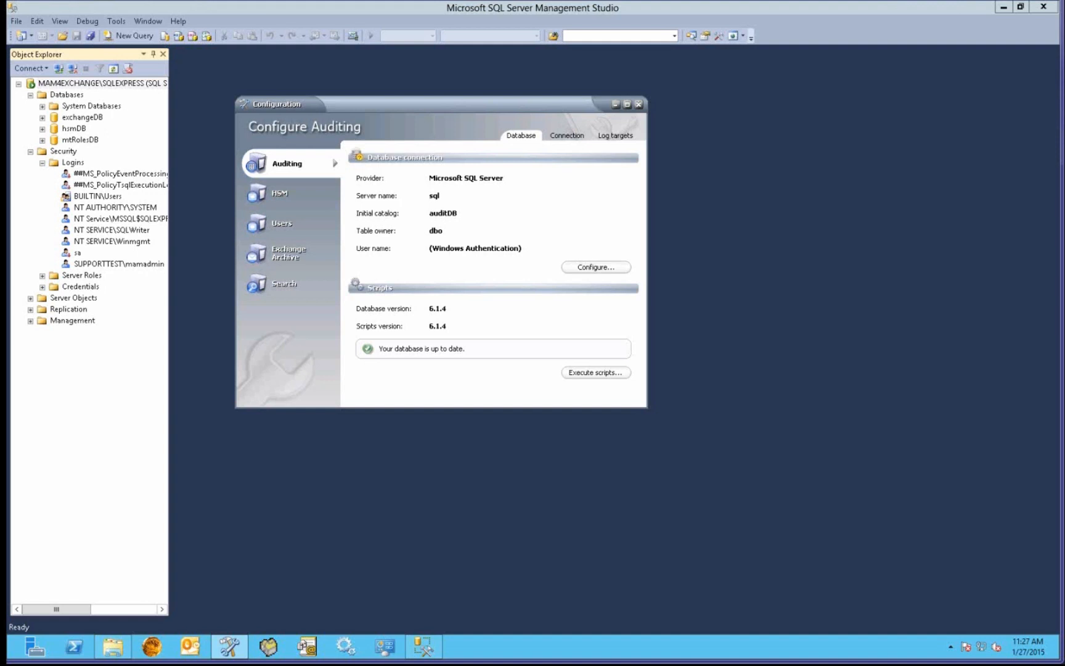
Relaunch Archive Manager Exchange Edition and show the settings of the archiving job named Job.
left_click(155, 648)
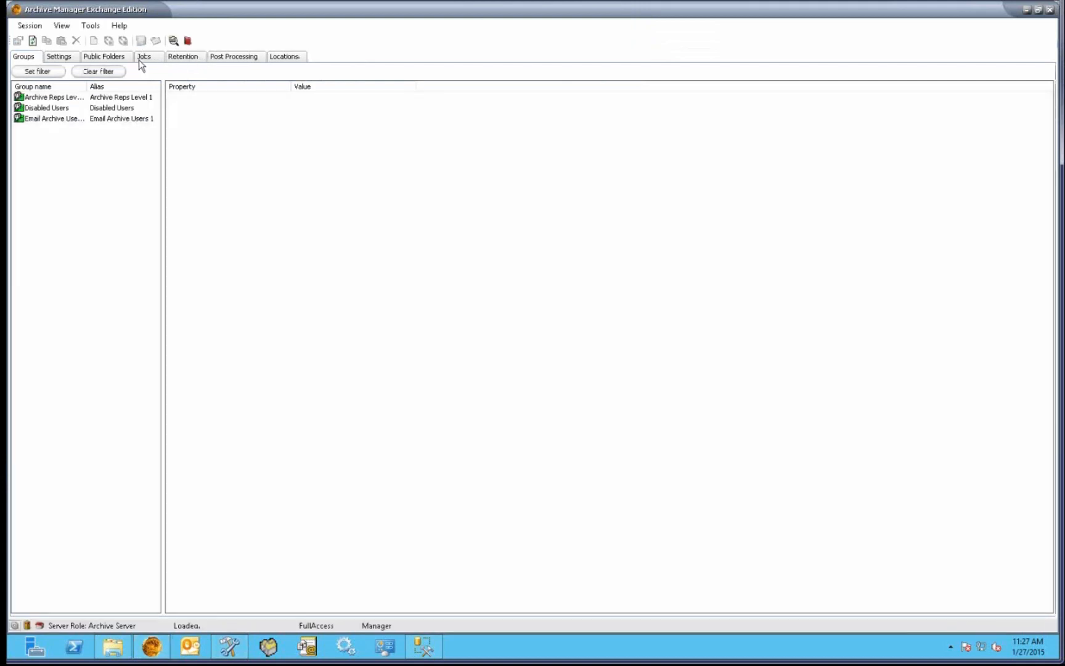
left_click(142, 56)
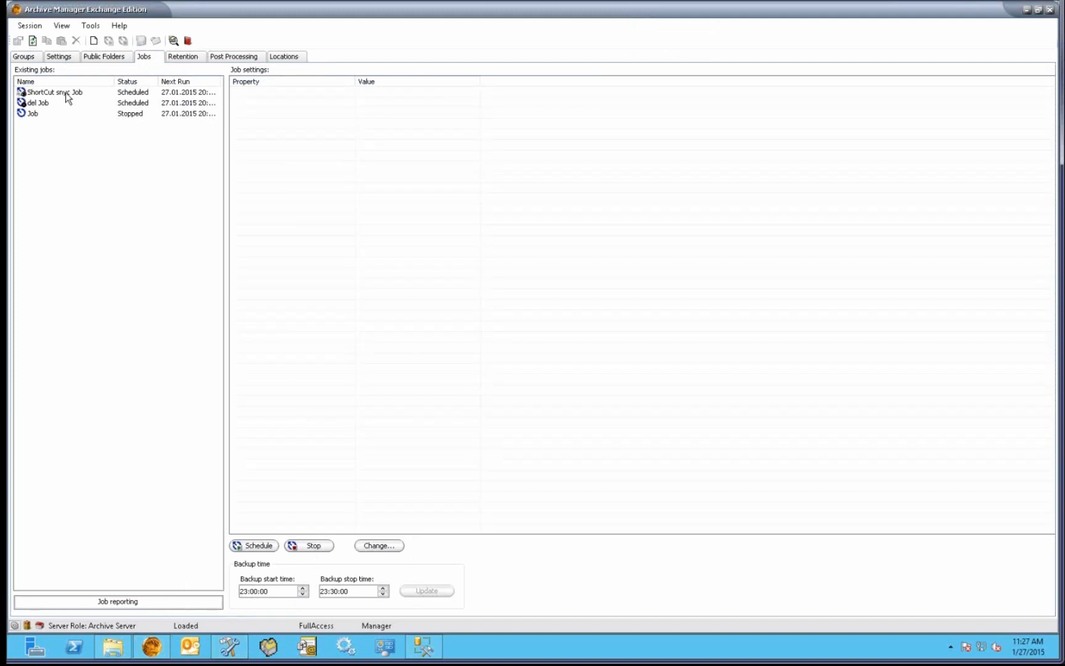
left_click(67, 112)
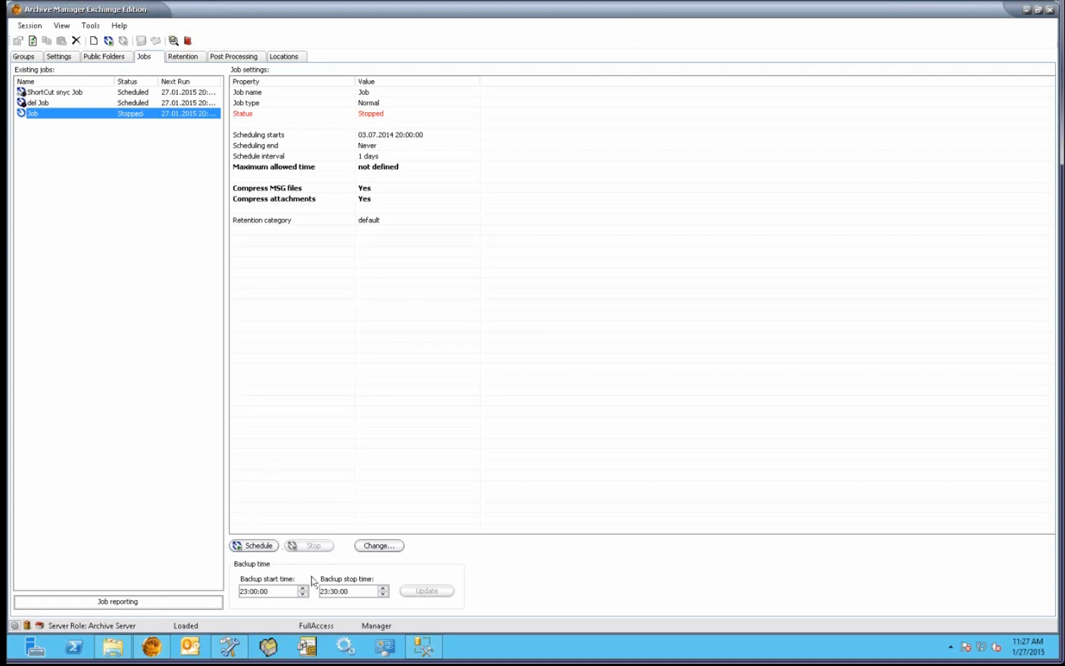
Open the Windows Services console and stop the MAMExDirectArchiveSv service.
left_click(357, 649)
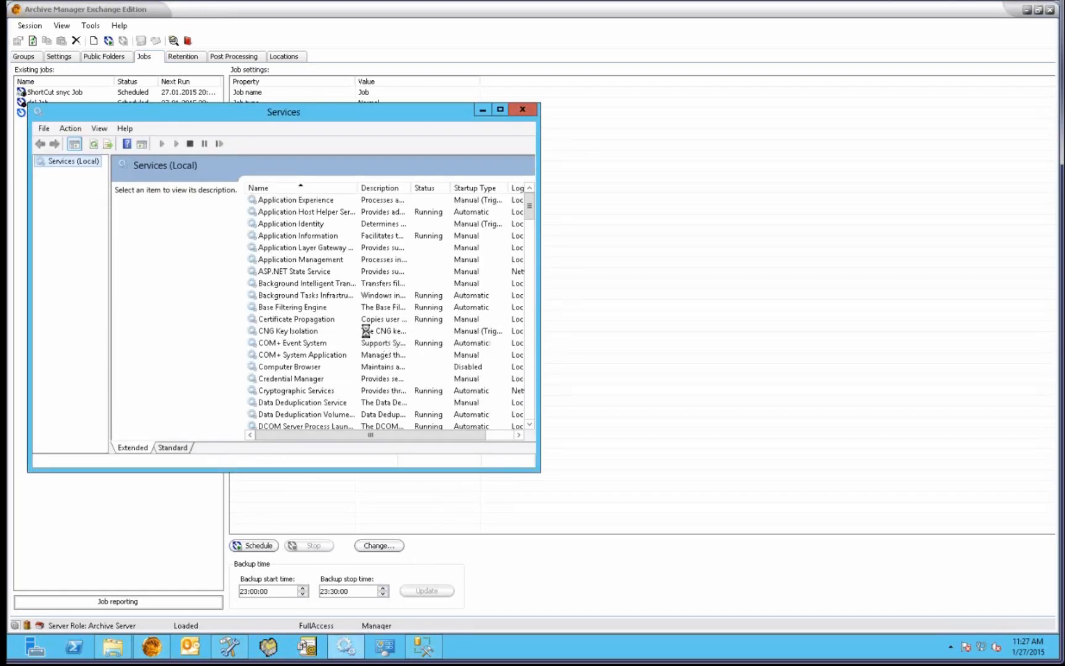
left_click(370, 331)
scroll(372, 336, "down", 3)
scroll(372, 336, "down", 12)
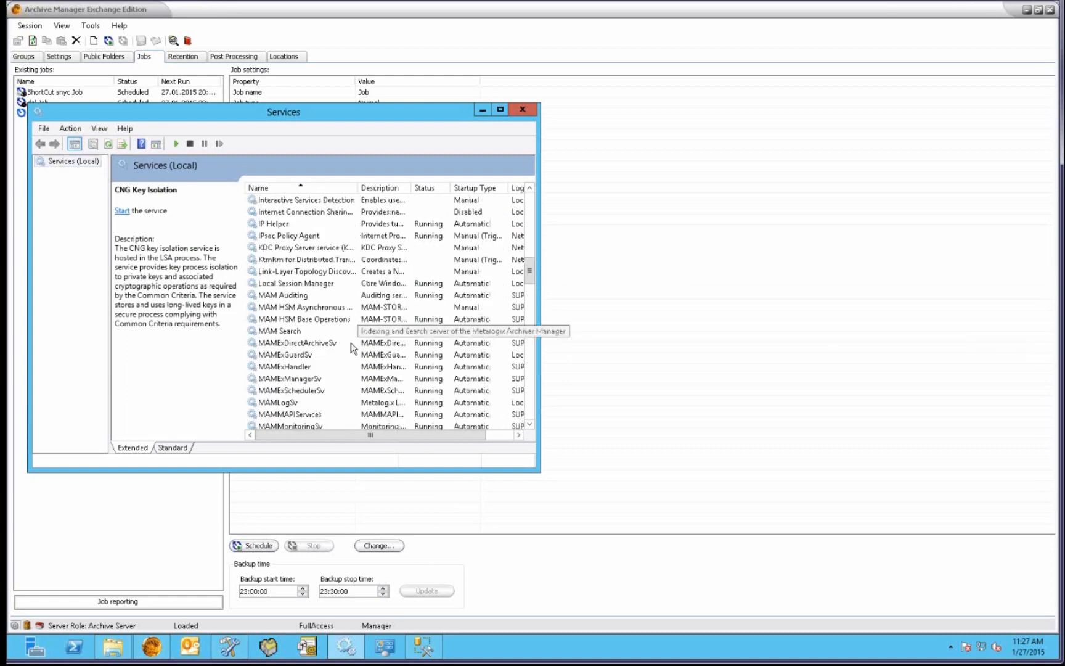
left_click(316, 344)
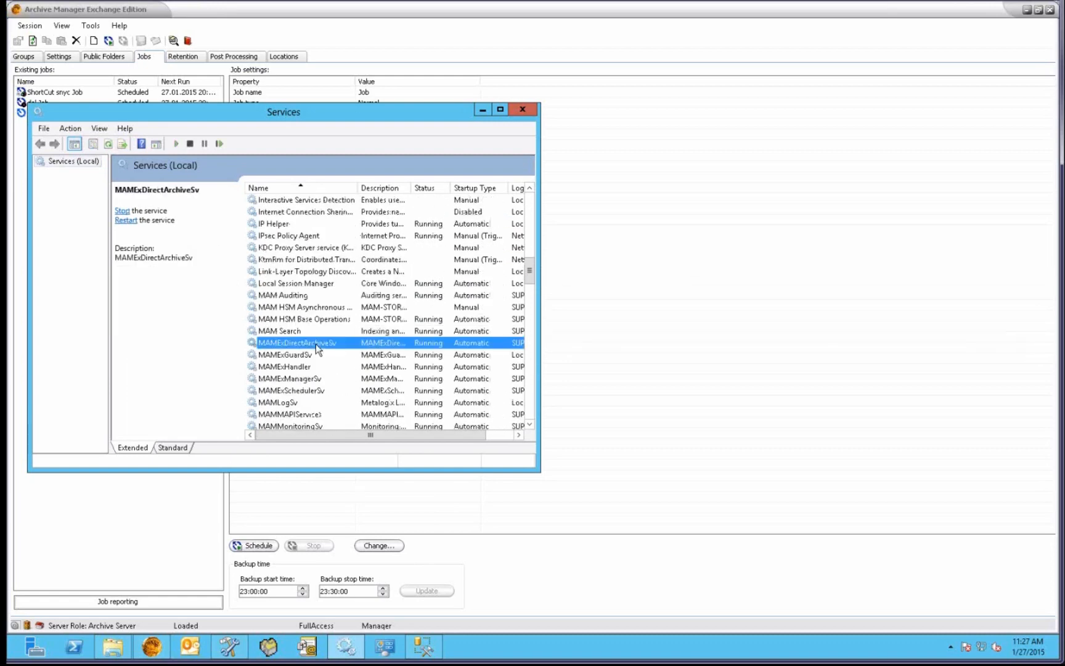
right_click(316, 344)
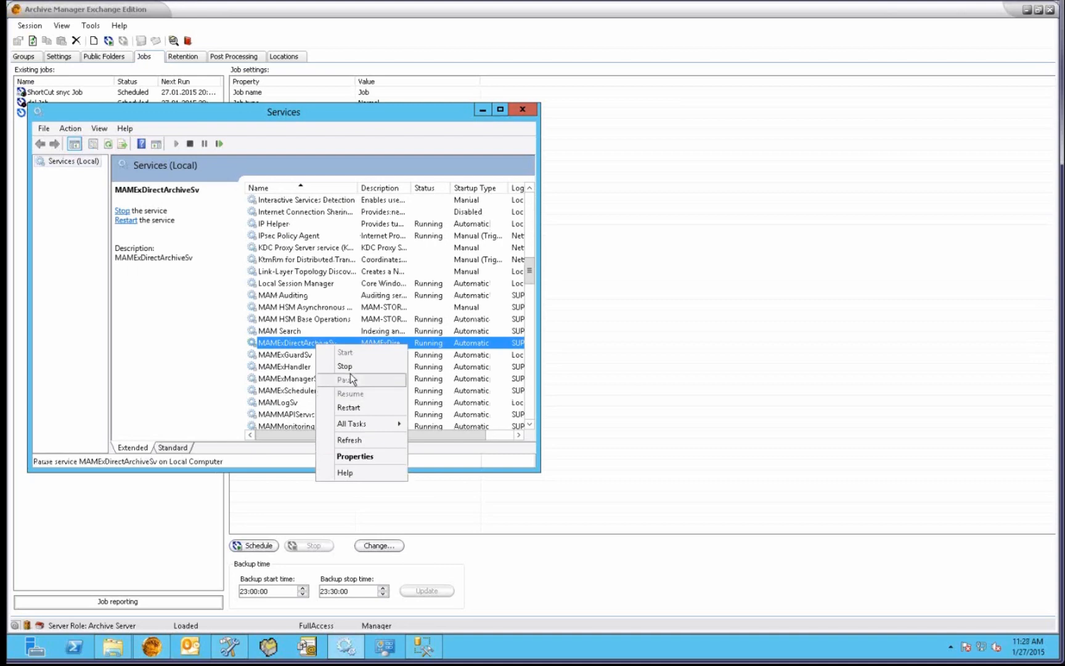
left_click(358, 365)
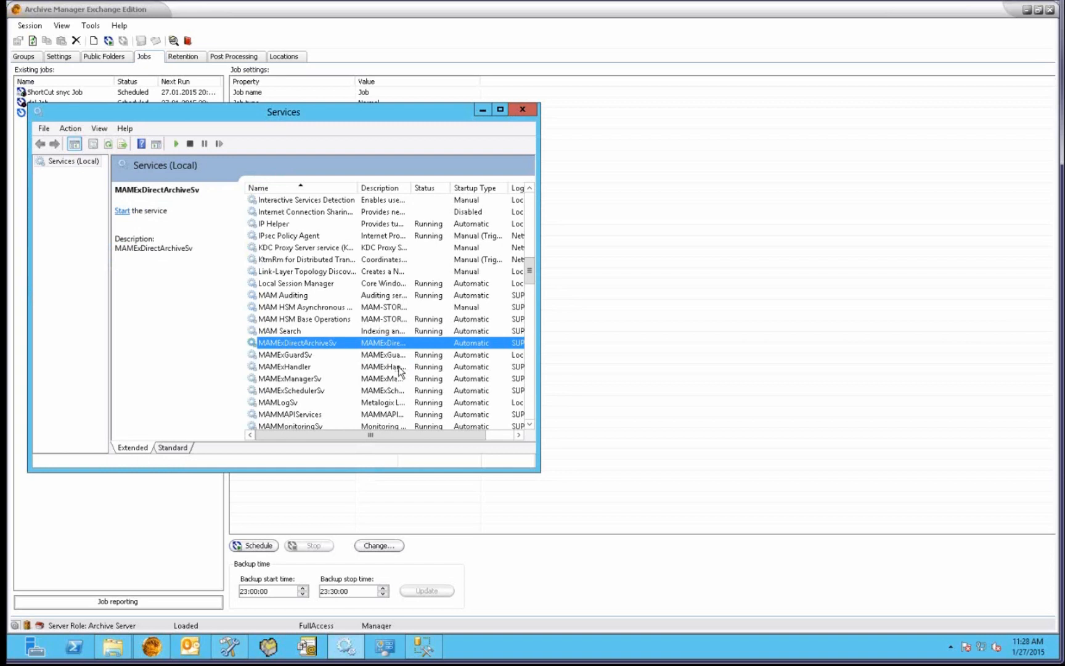
Stop the MAMExSchedulerSv service and select MAMExDirectArchiveSv again.
left_click(310, 394)
right_click(311, 394)
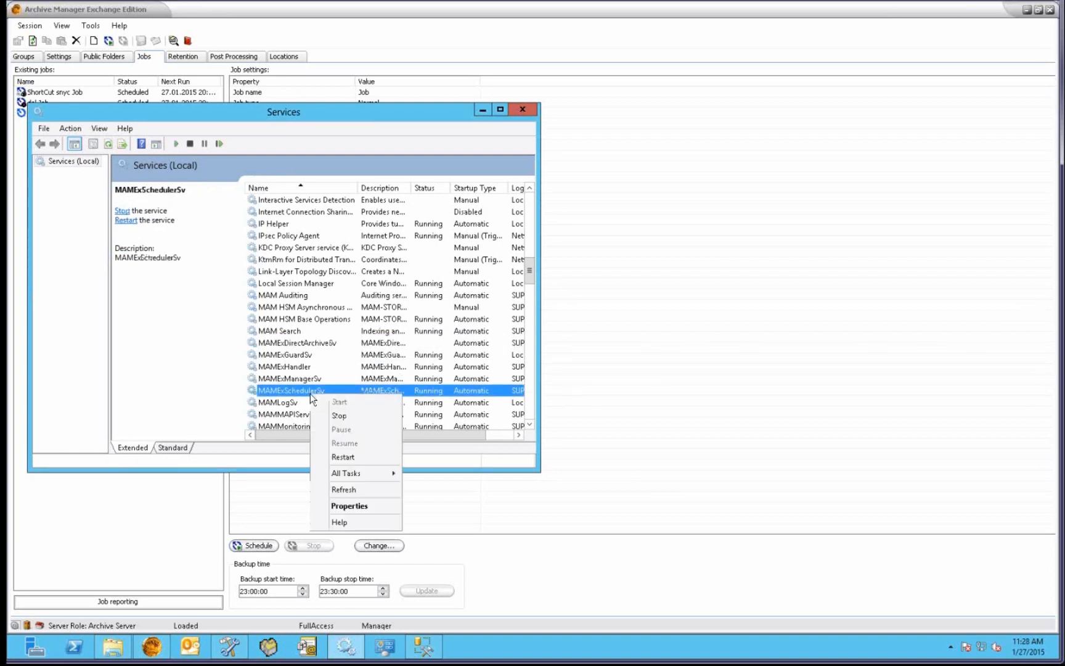
left_click(339, 416)
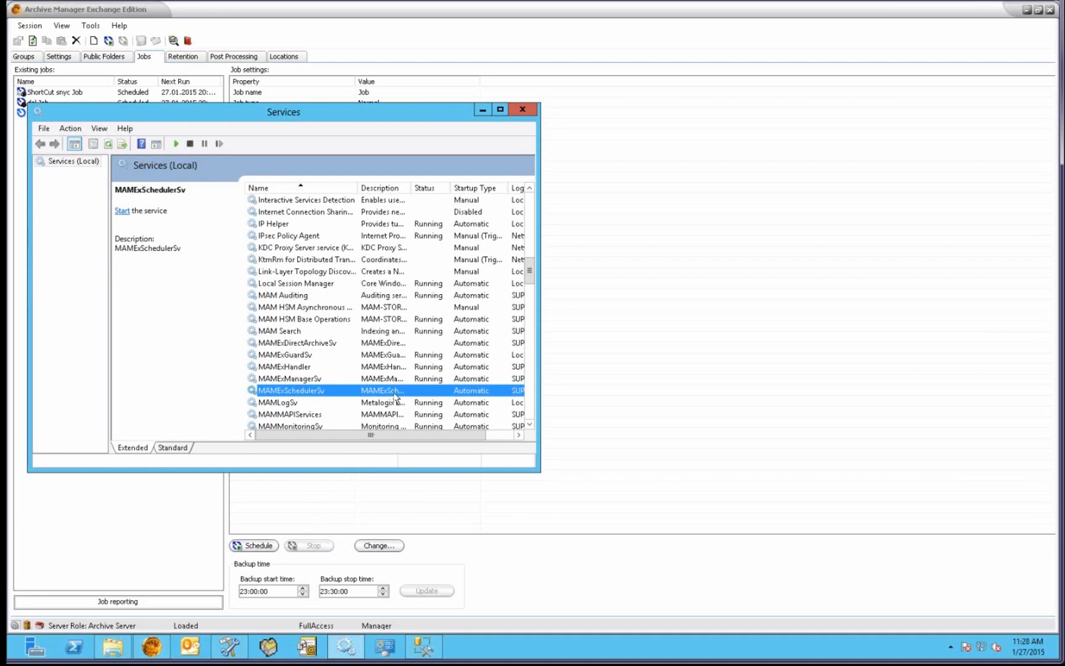
left_click(382, 347)
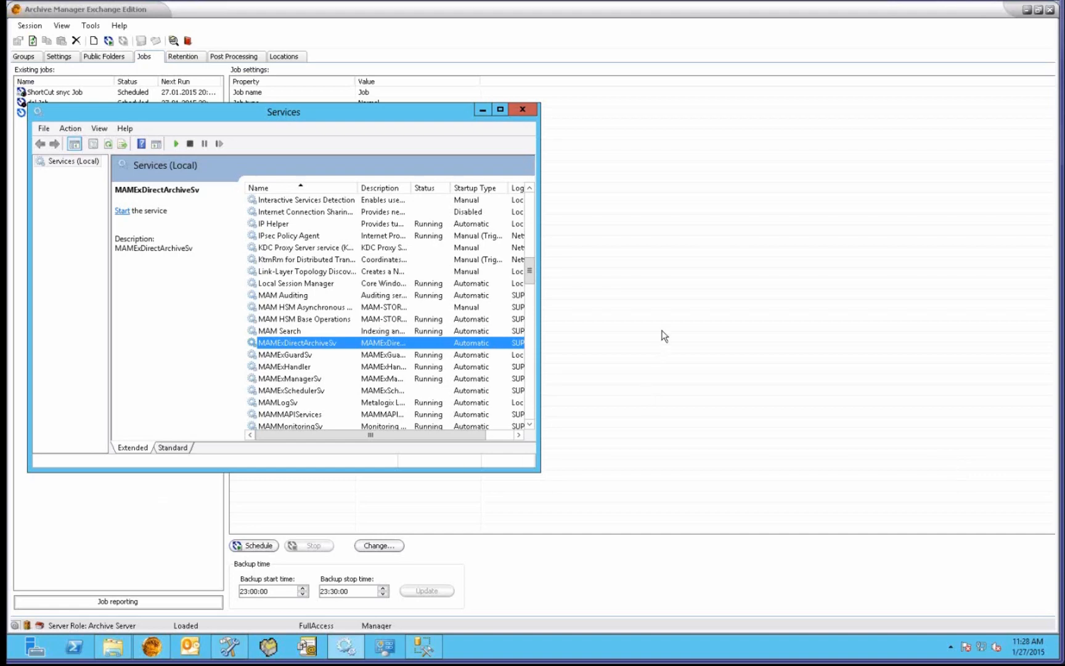
Return to Archive Manager and show the archiving properties of the Email Archive Users 1 group.
left_click(638, 311)
left_click(62, 25)
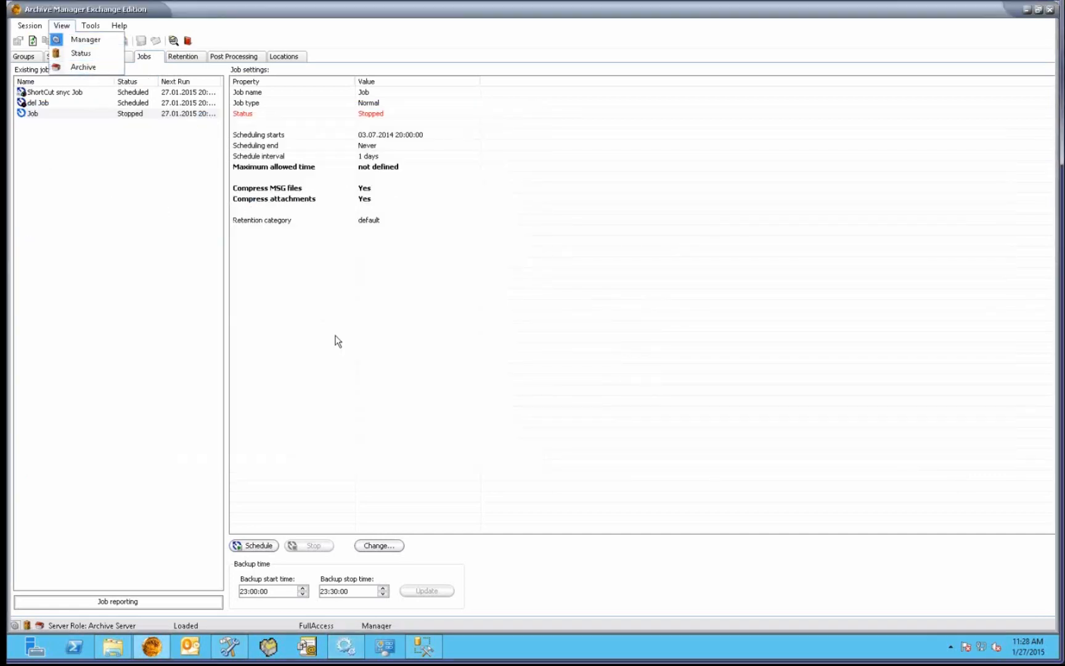
left_click(317, 328)
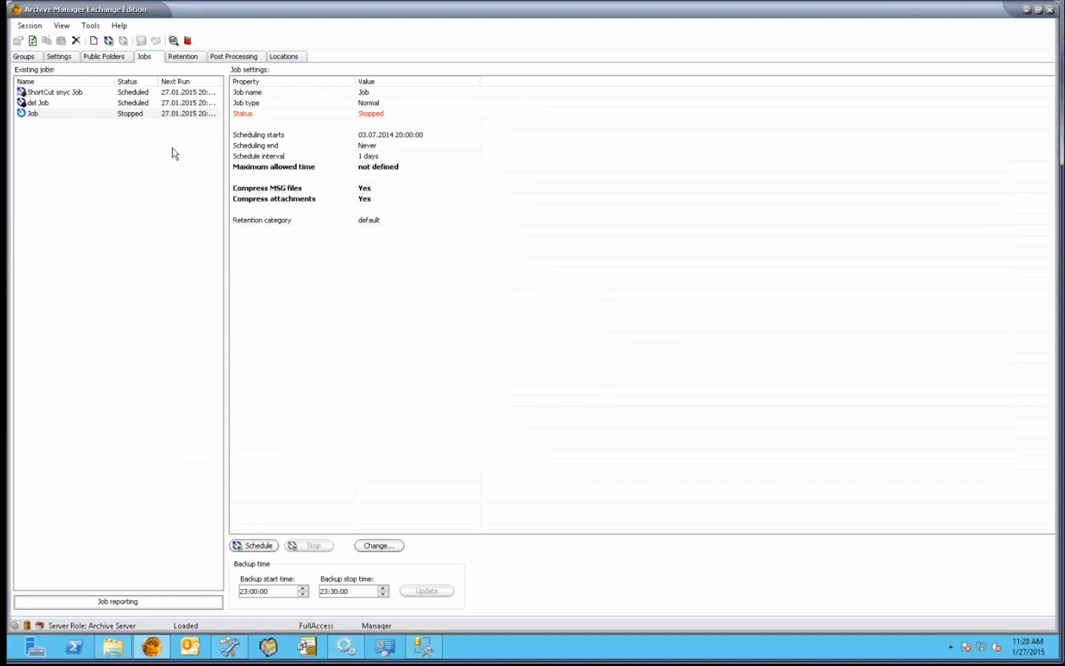
left_click(67, 113)
left_click(25, 57)
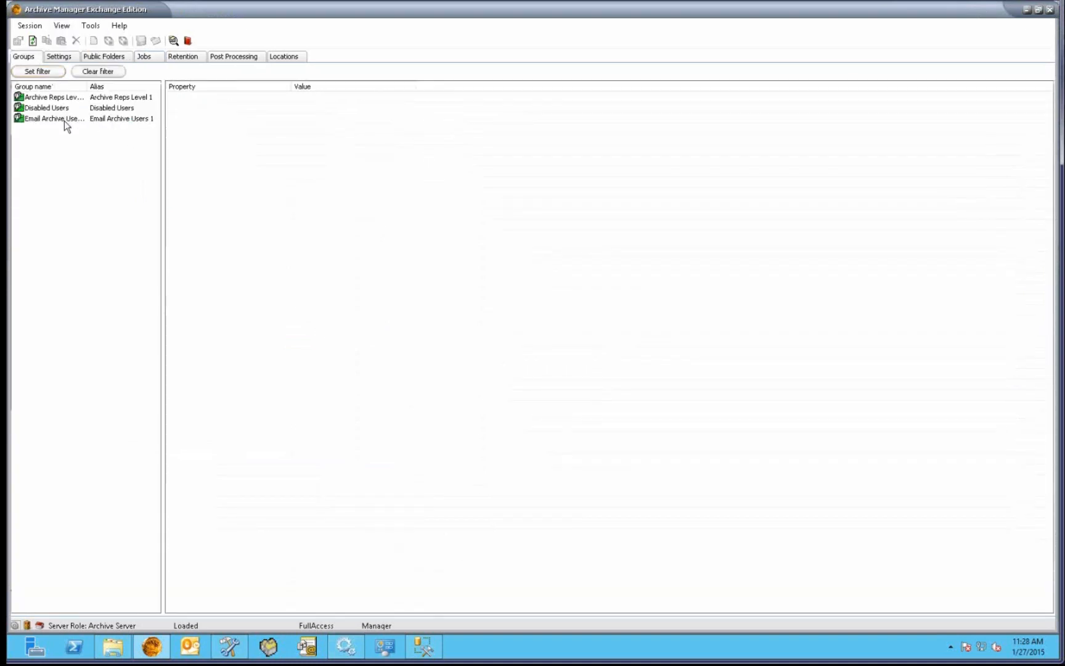
left_click(64, 120)
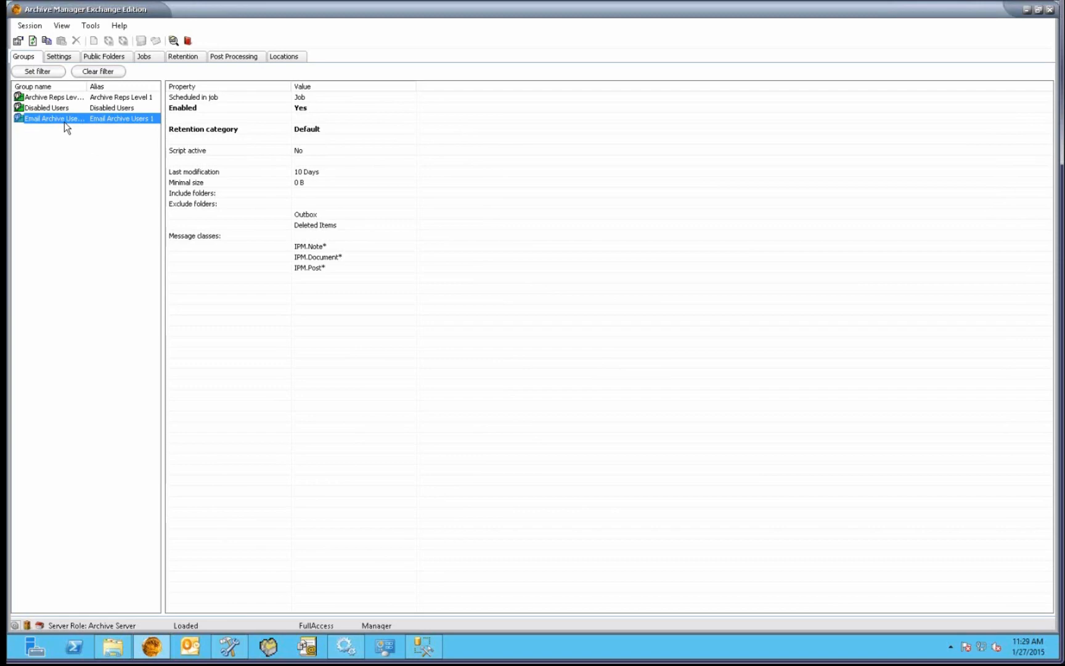
Switch Archive Manager to the Archive view and load its distribution lists.
left_click(64, 25)
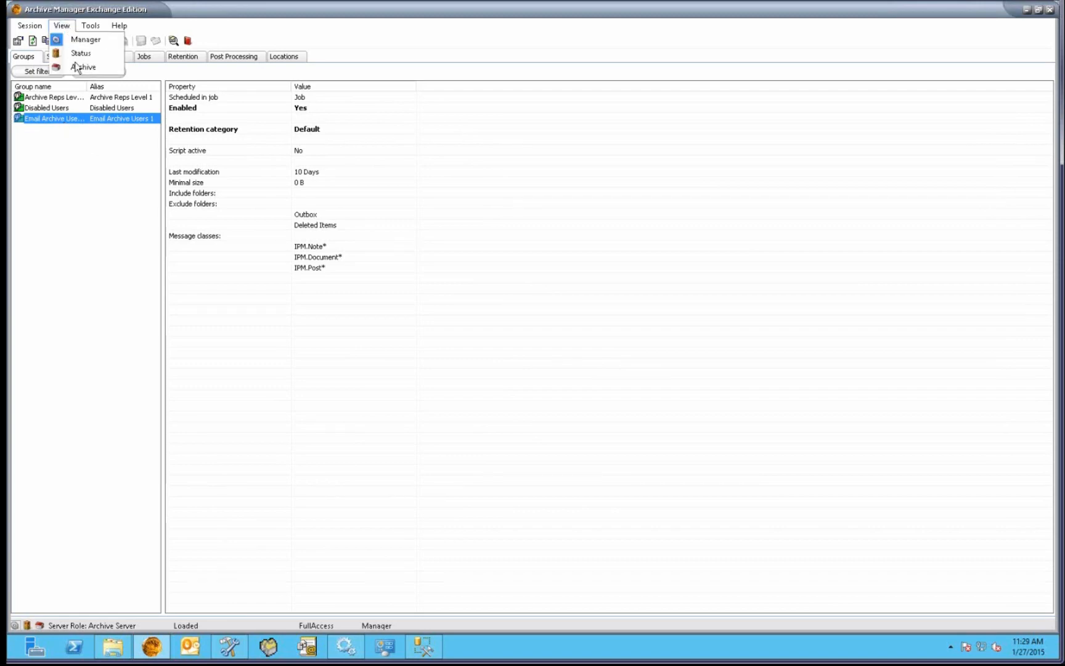
left_click(79, 67)
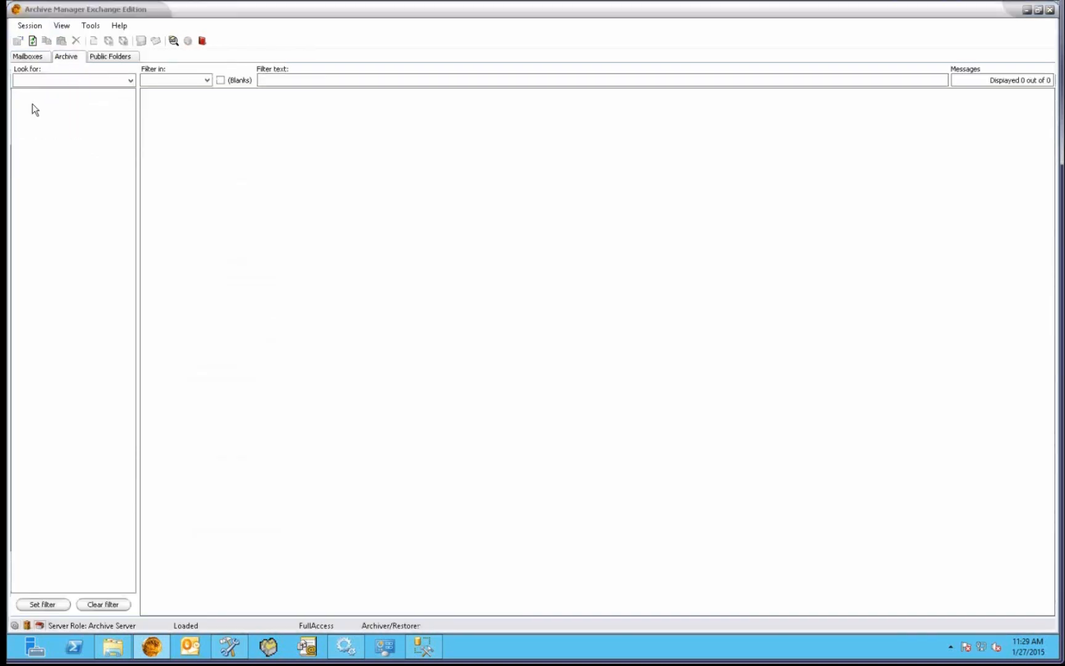
left_click(592, 345)
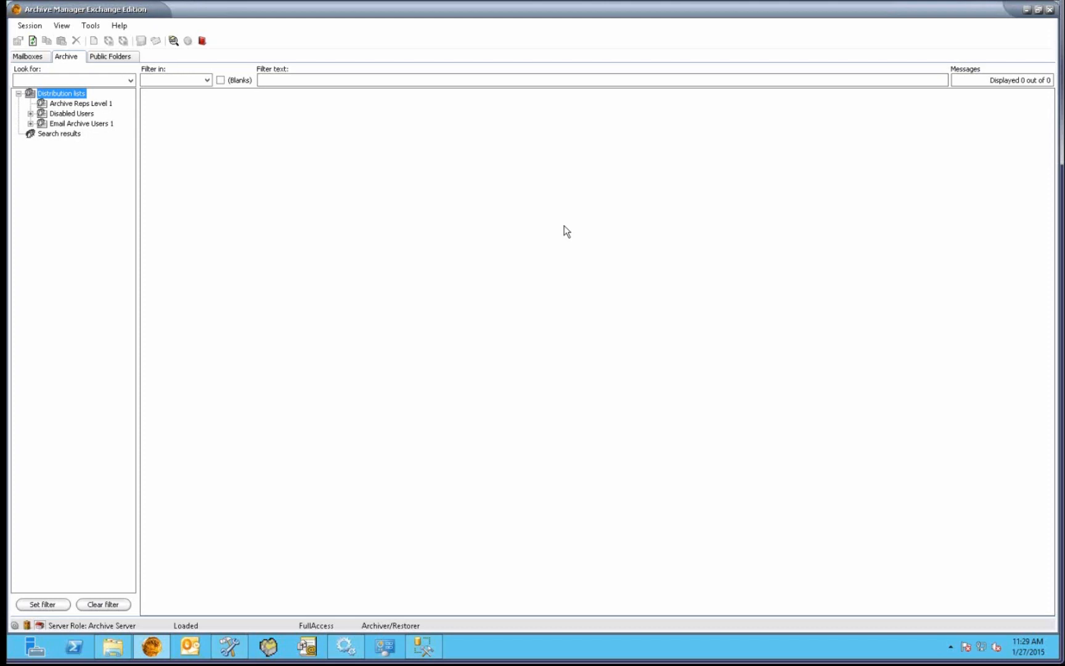
Switch to File Explorer and open the archive storage folder C:\HSM_simple\2014\10\15\08\000.
left_click(108, 653)
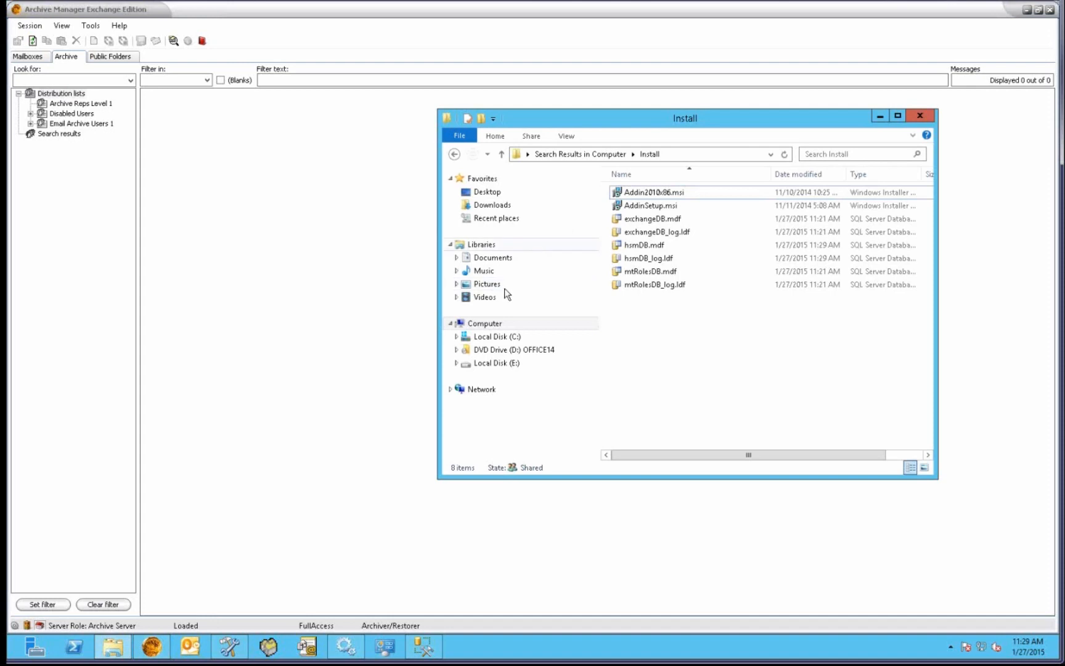
left_click(500, 337)
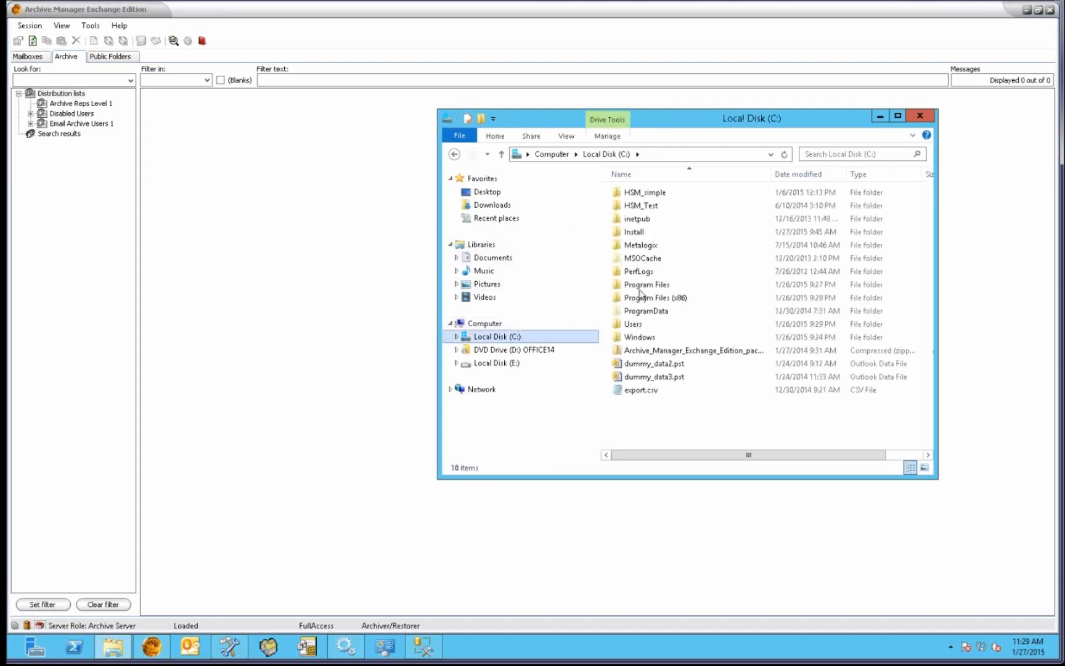
double_click(636, 194)
double_click(633, 196)
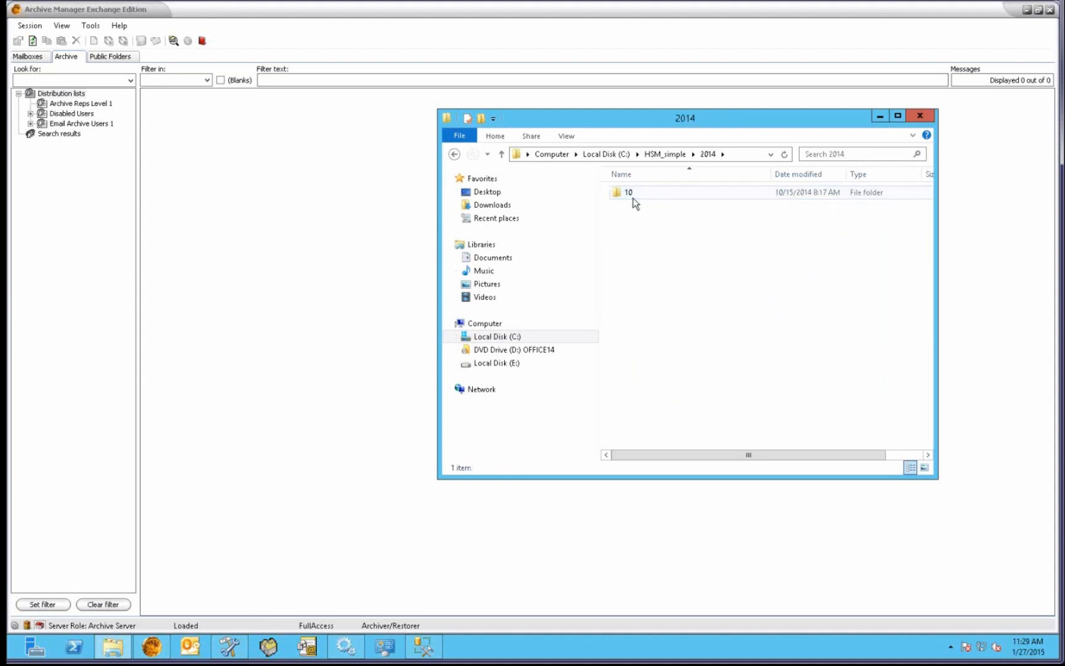
double_click(633, 196)
double_click(635, 205)
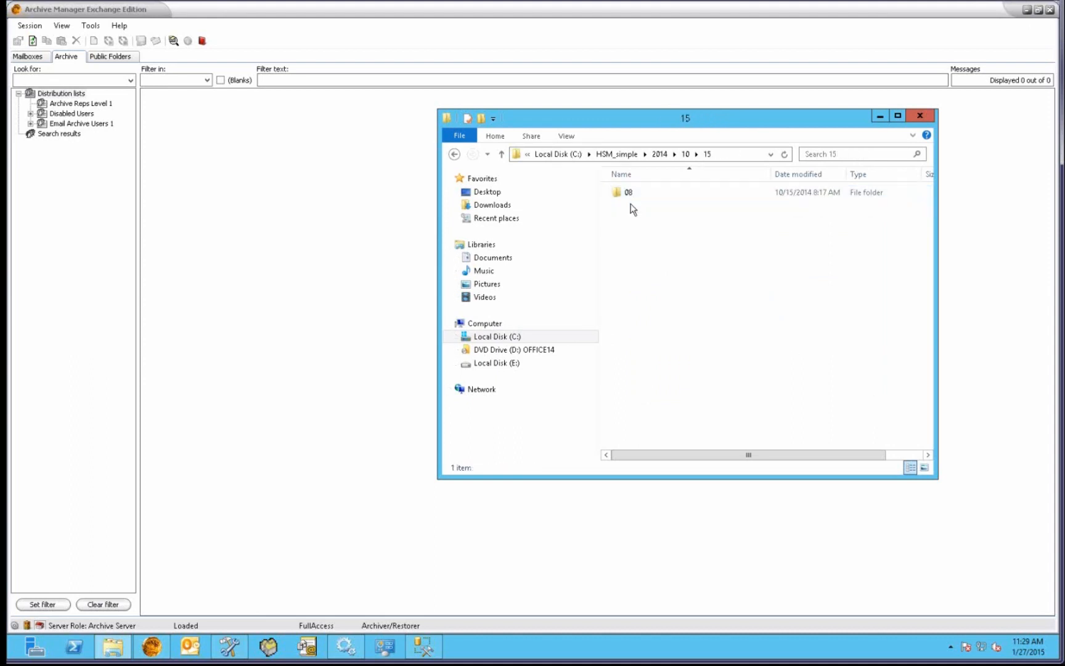
double_click(635, 194)
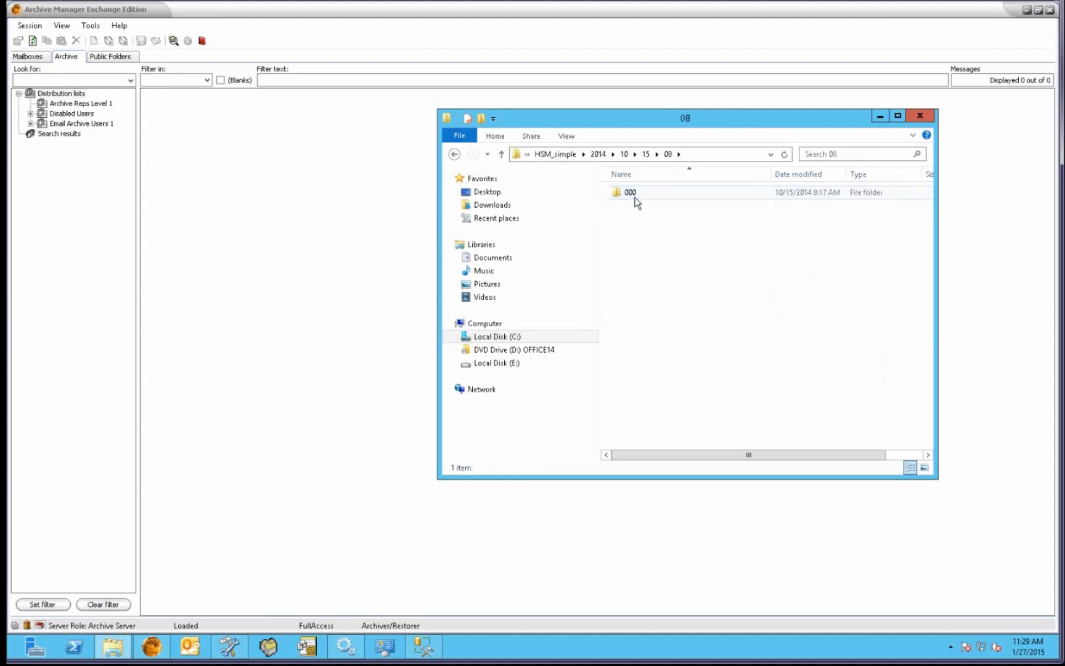
double_click(635, 194)
Select several archived .msg files one after another in the 000 folder, finishing on 1_000008a1.msg.
left_click(646, 260)
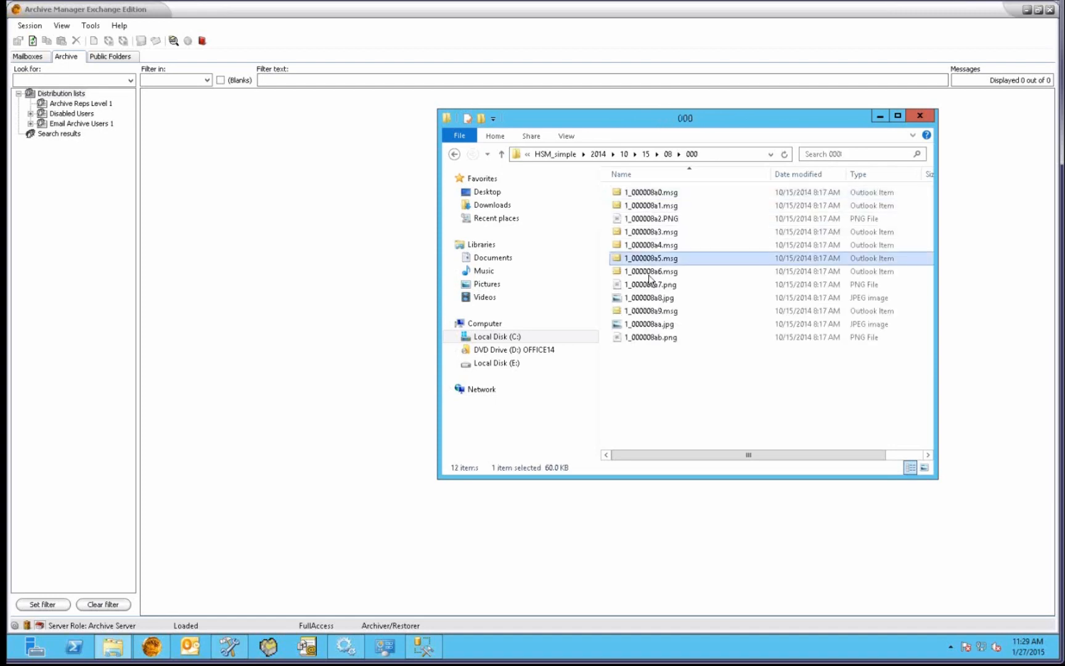
left_click(649, 274)
left_click(655, 311)
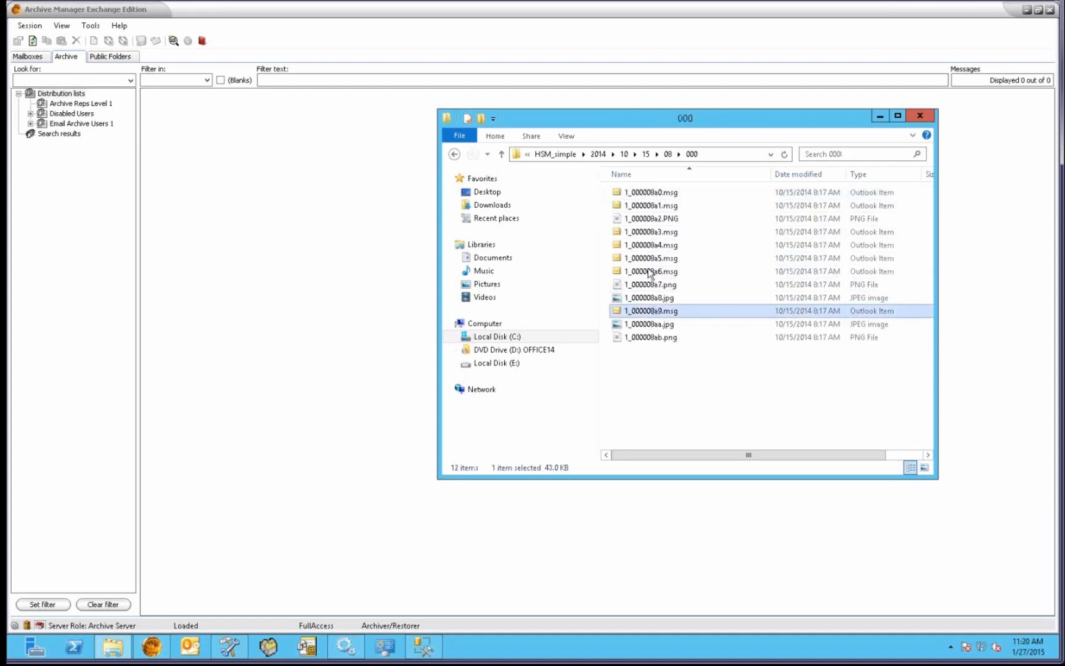
left_click(658, 238)
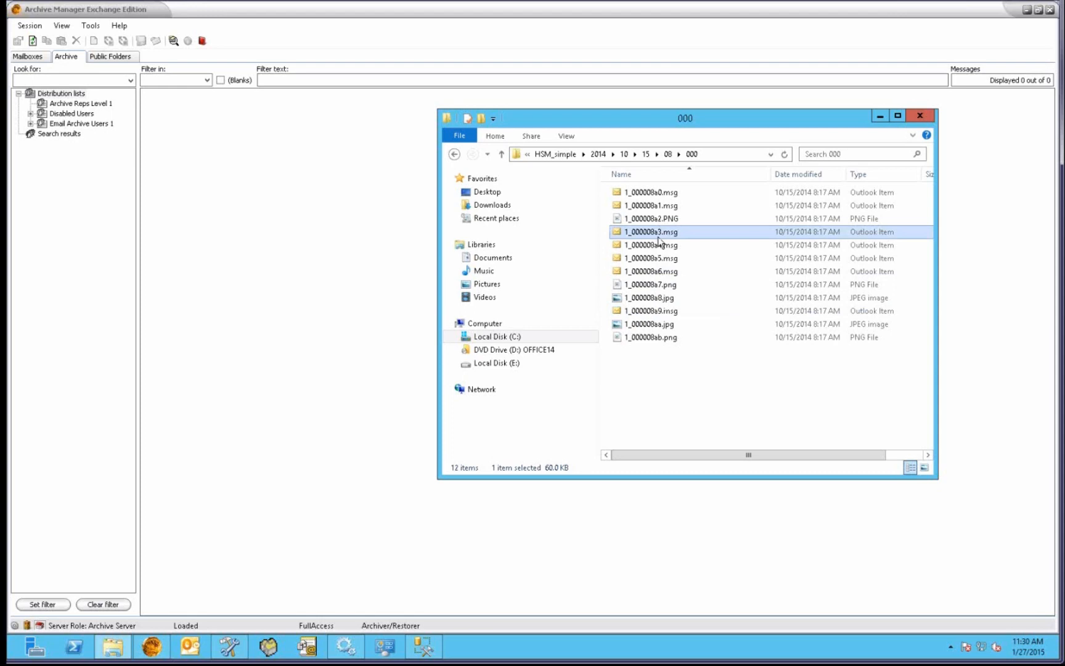
left_click(665, 274)
left_click(653, 245)
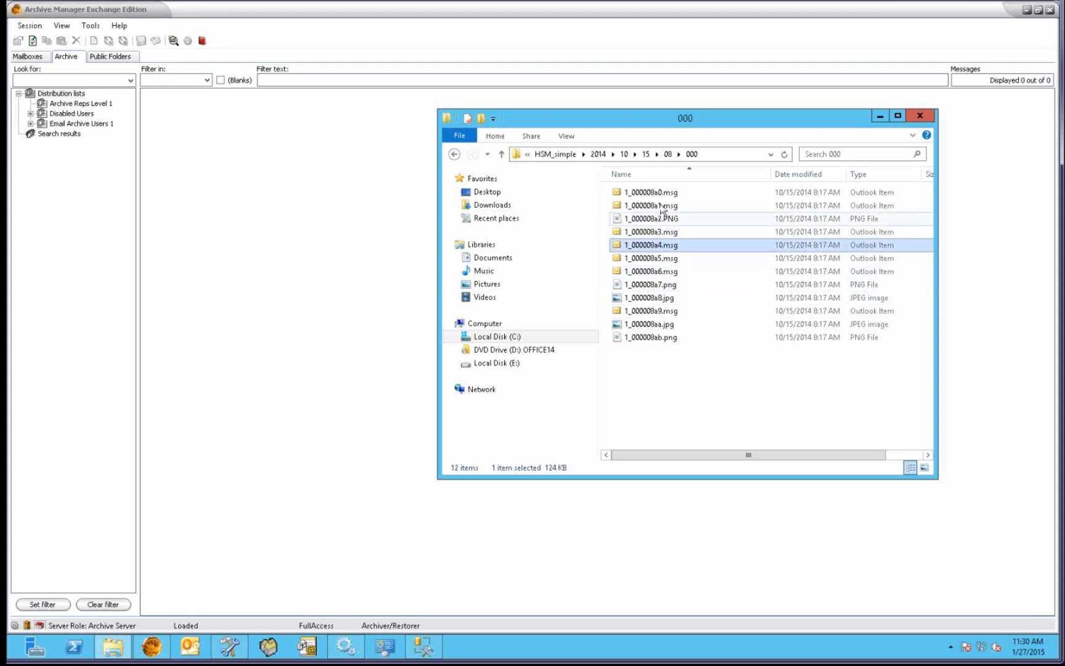
left_click(662, 206)
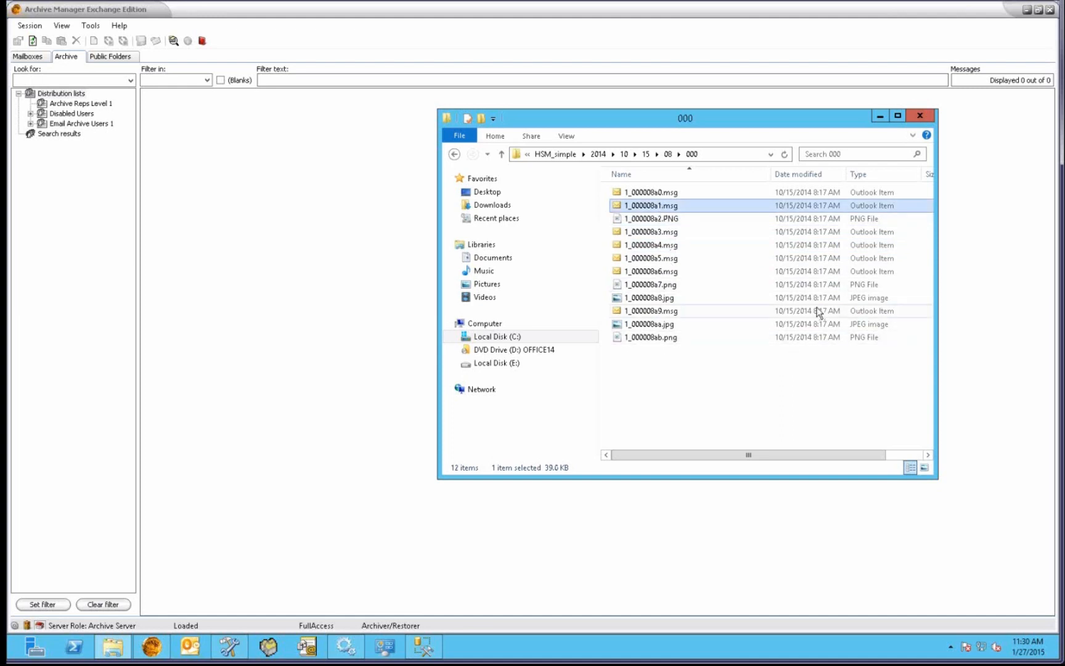